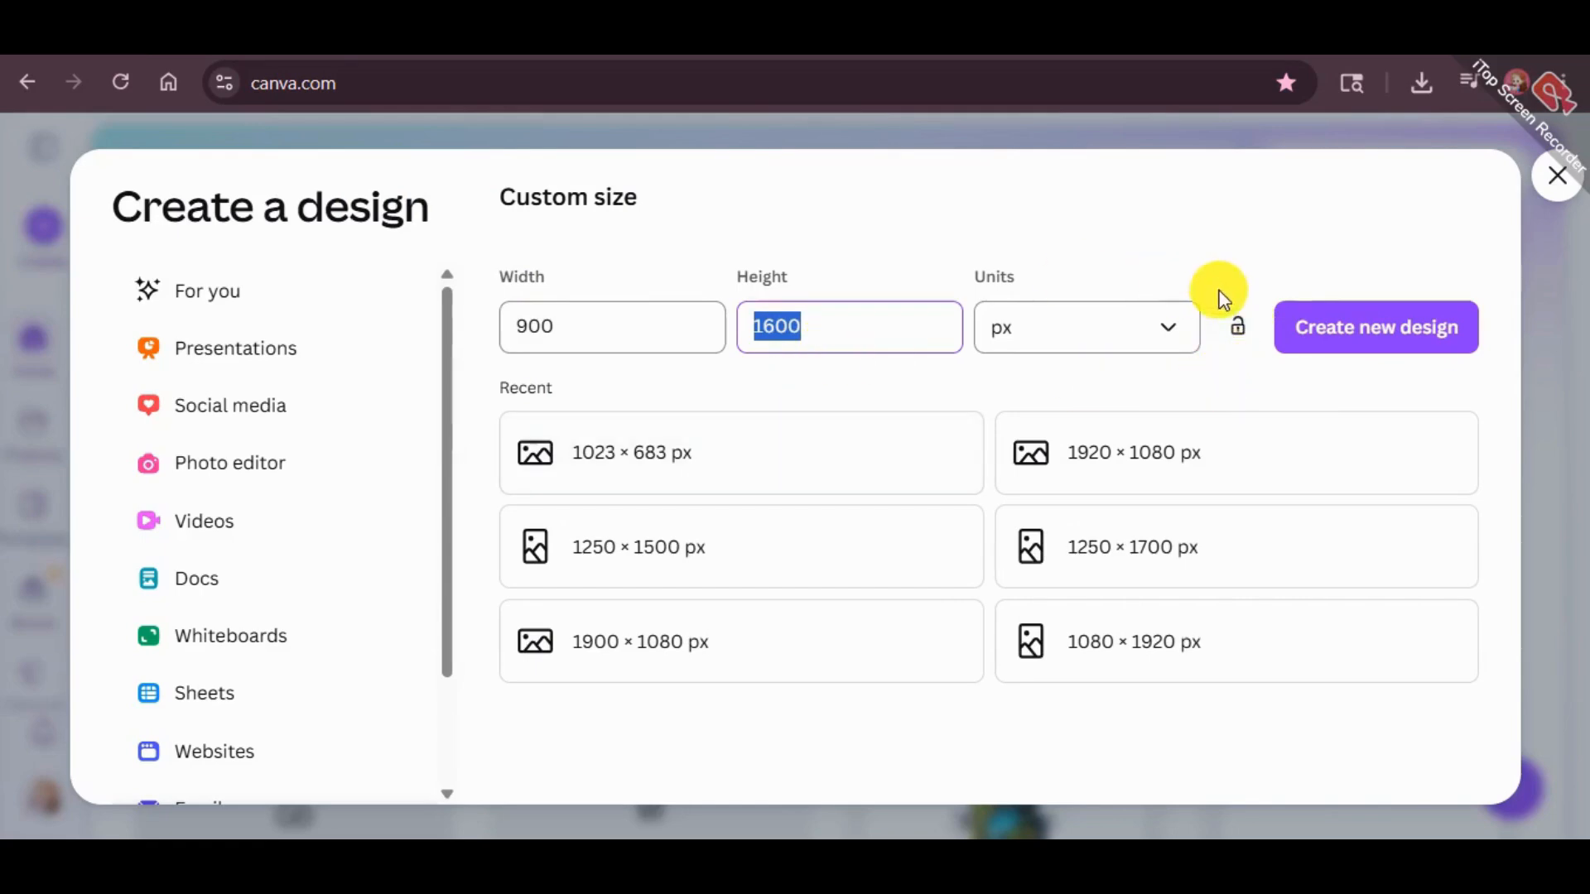
Create a blank 900 × 1600 px design and search the element graphics for "splatter"
{"action": "left_click", "coordinate": [1356, 325]}
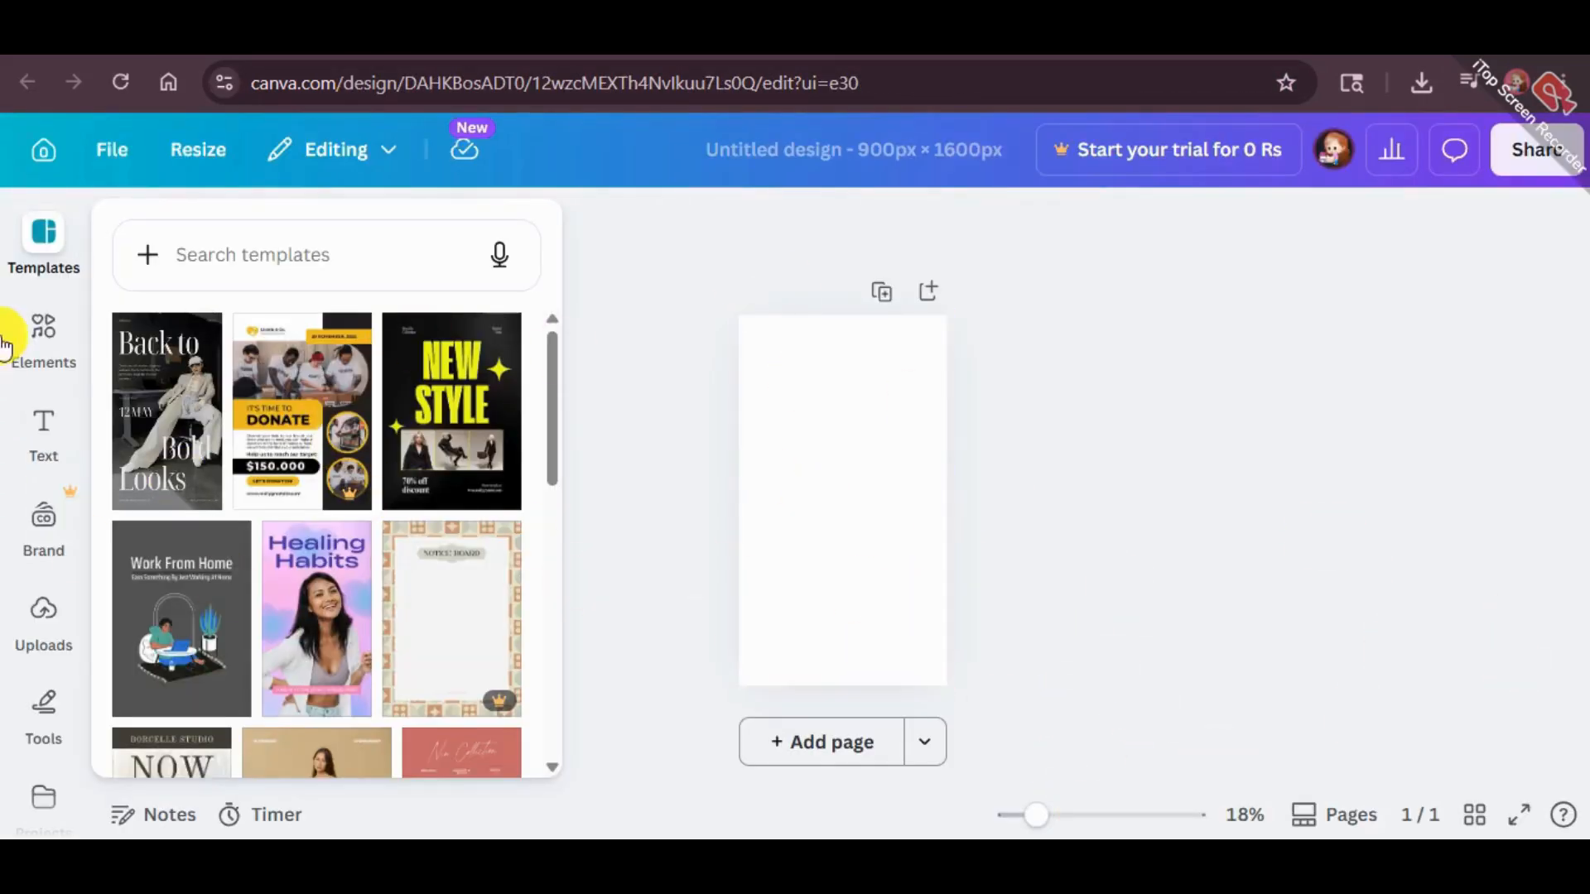
{"action": "left_click", "coordinate": [42, 339]}
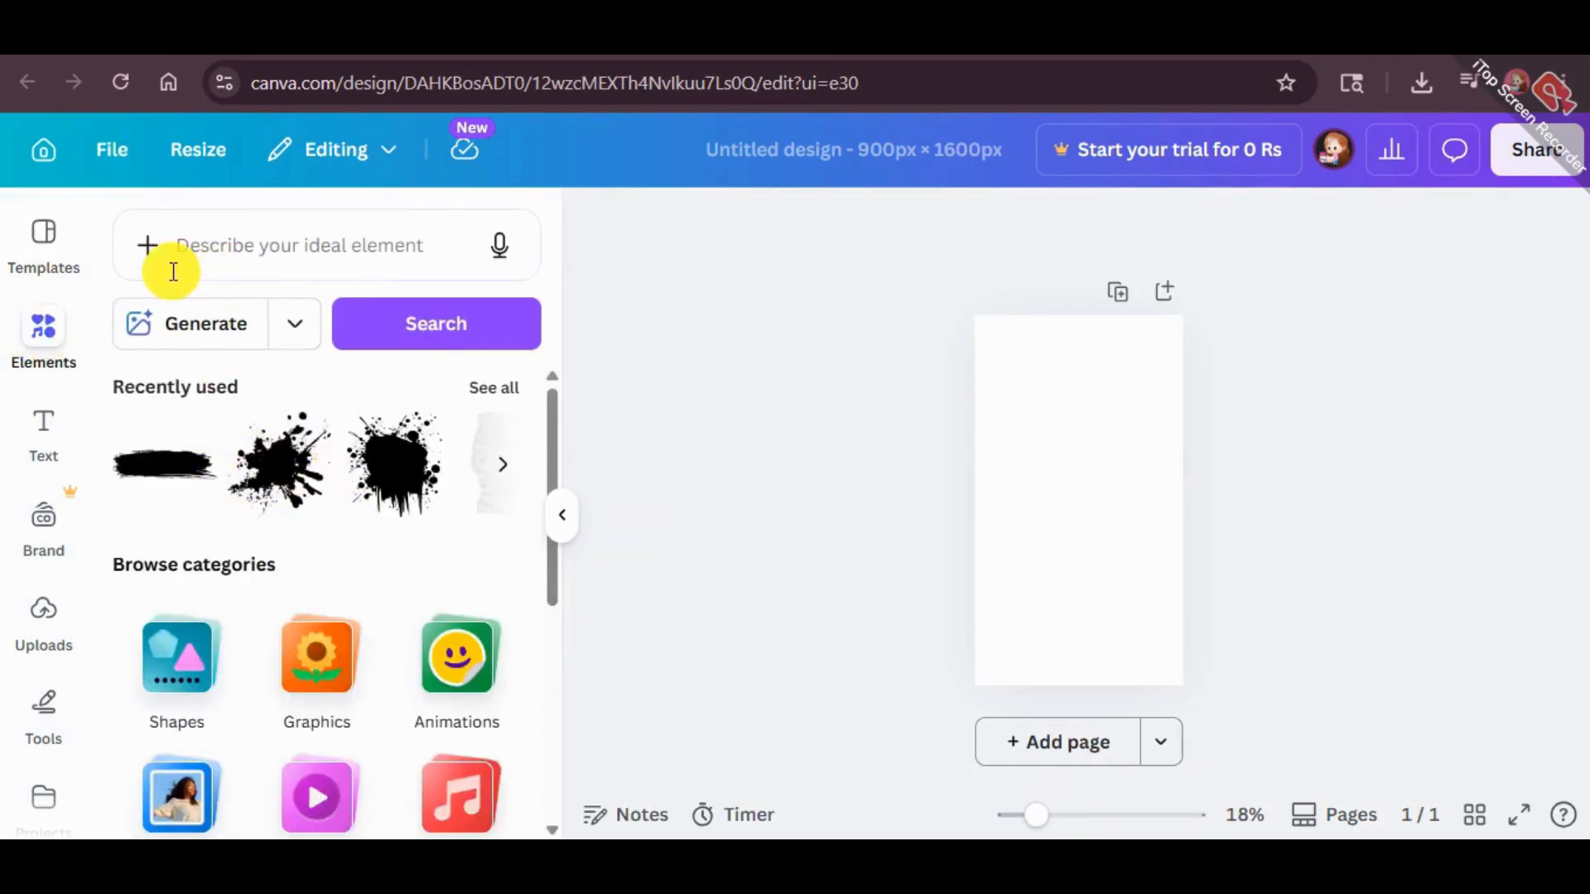
{"action": "left_click", "coordinate": [242, 252]}
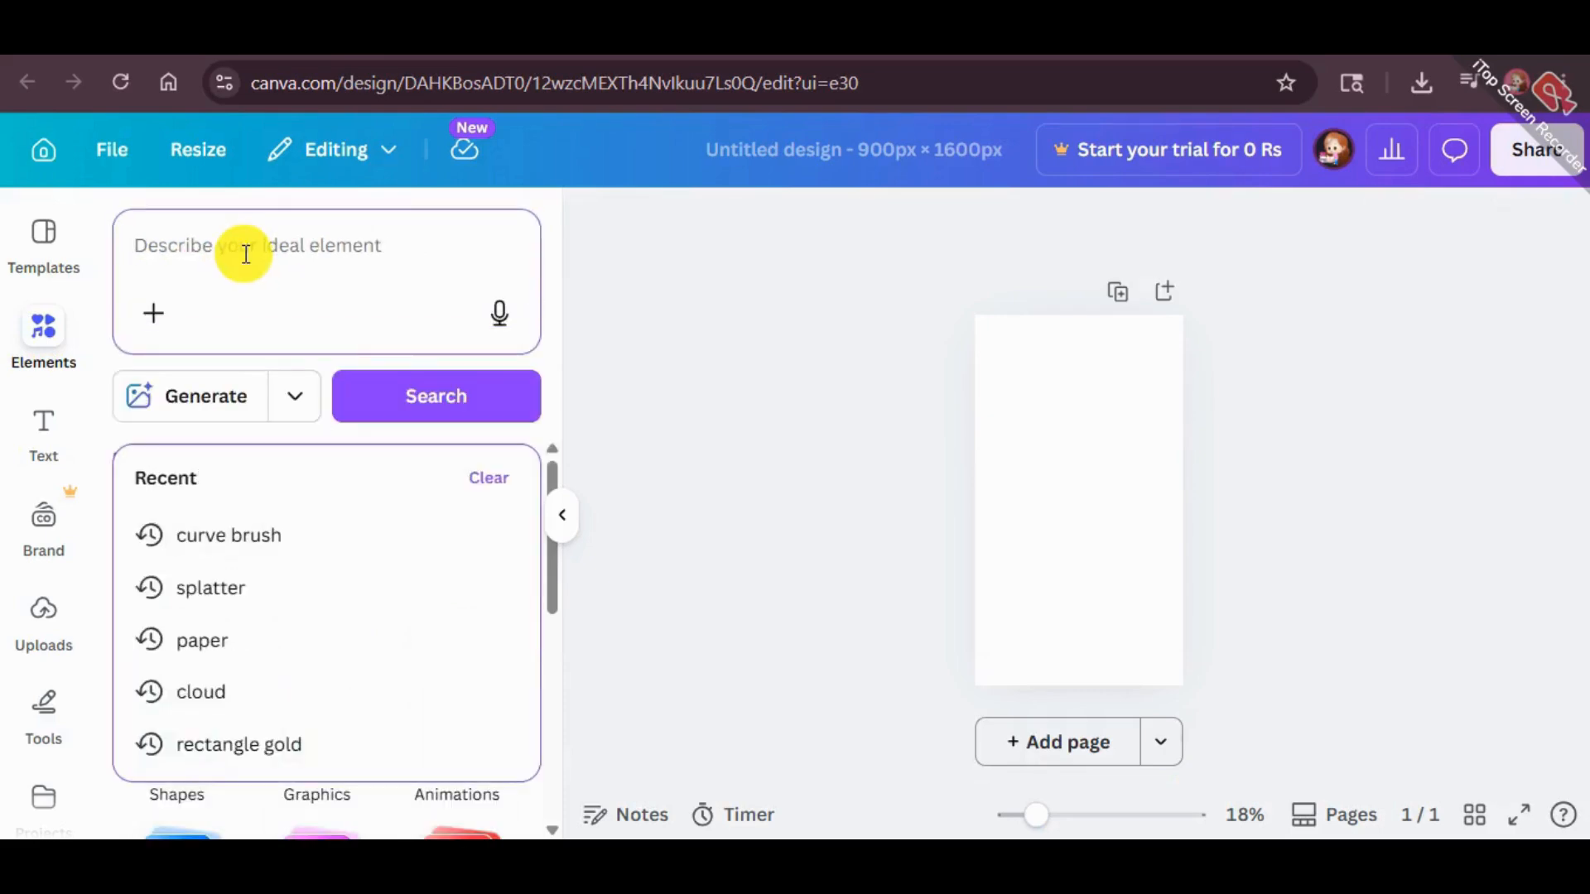
{"action": "type", "text": "slp"}
{"action": "key", "text": "BackSpace"}
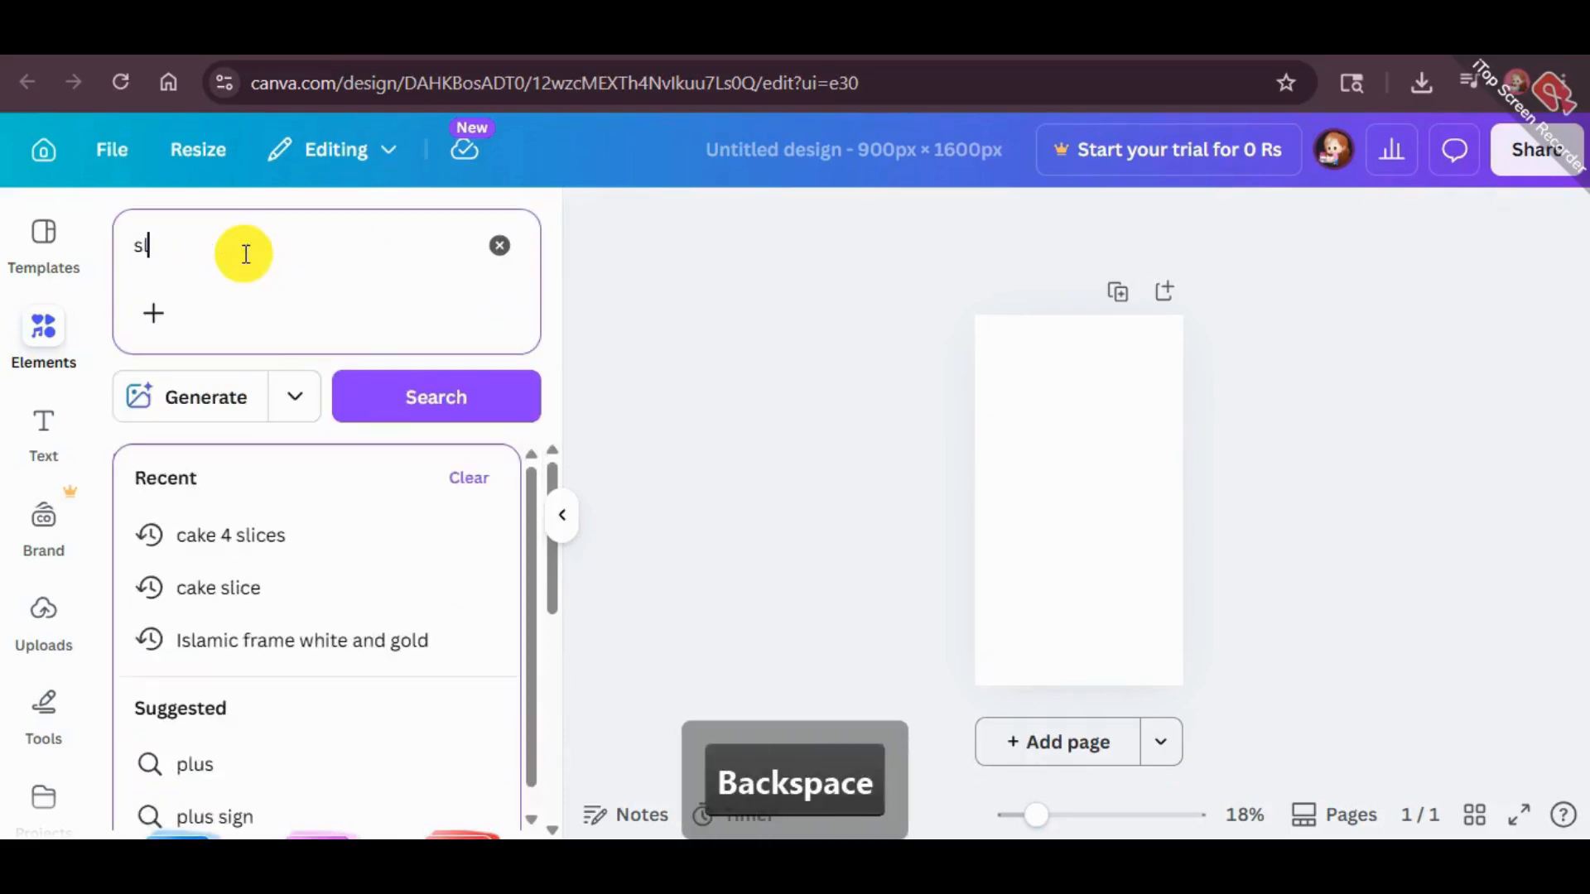
{"action": "key", "text": "BackSpace"}
{"action": "type", "text": "platter"}
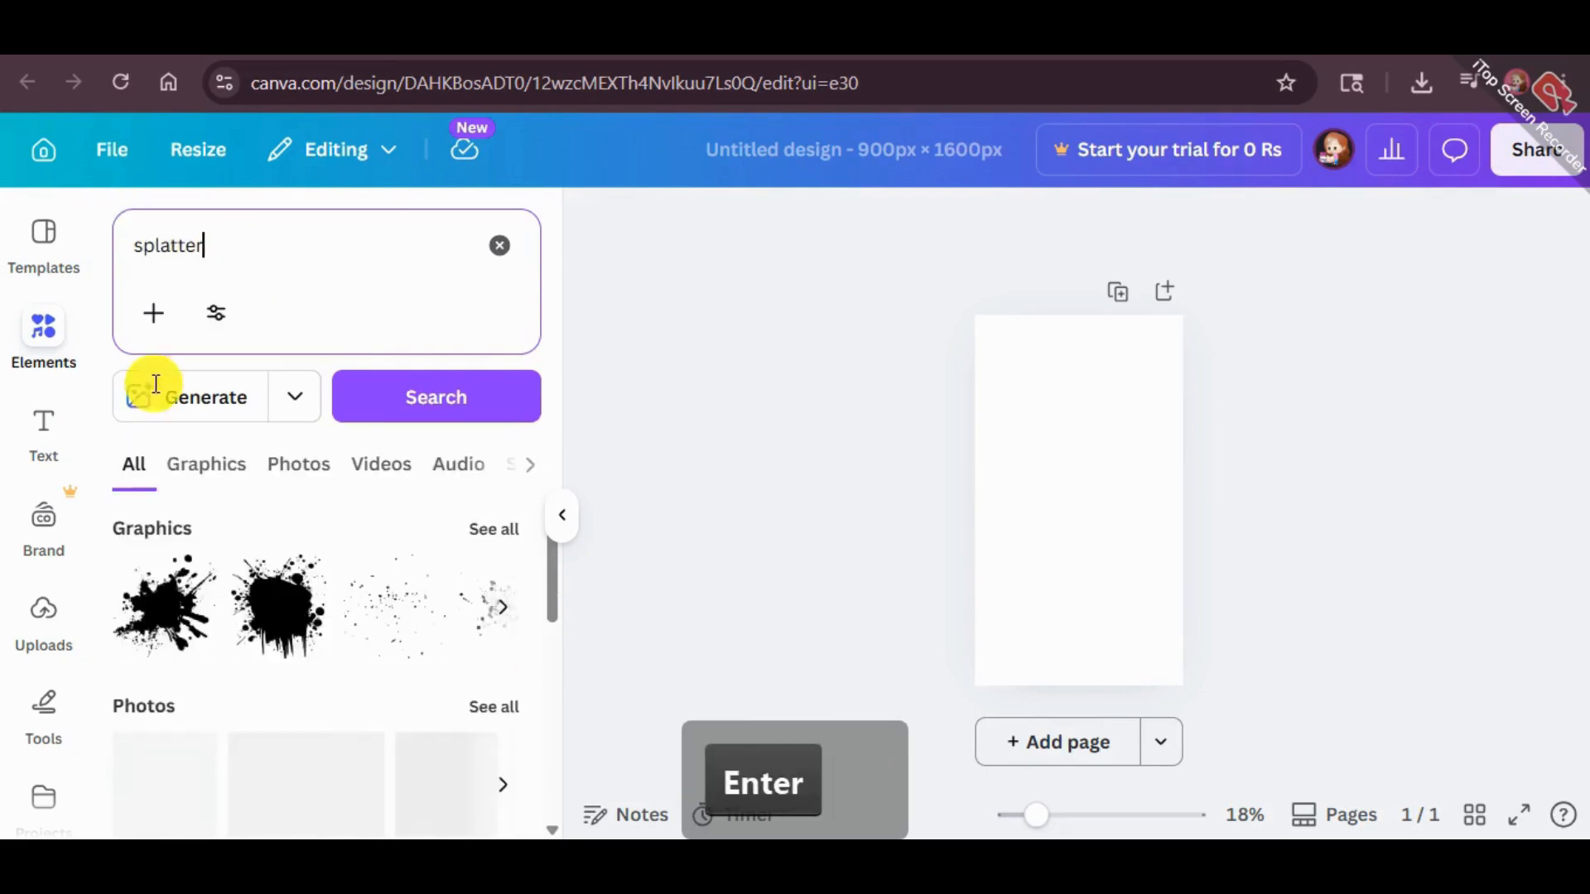
{"action": "left_click", "coordinate": [231, 479]}
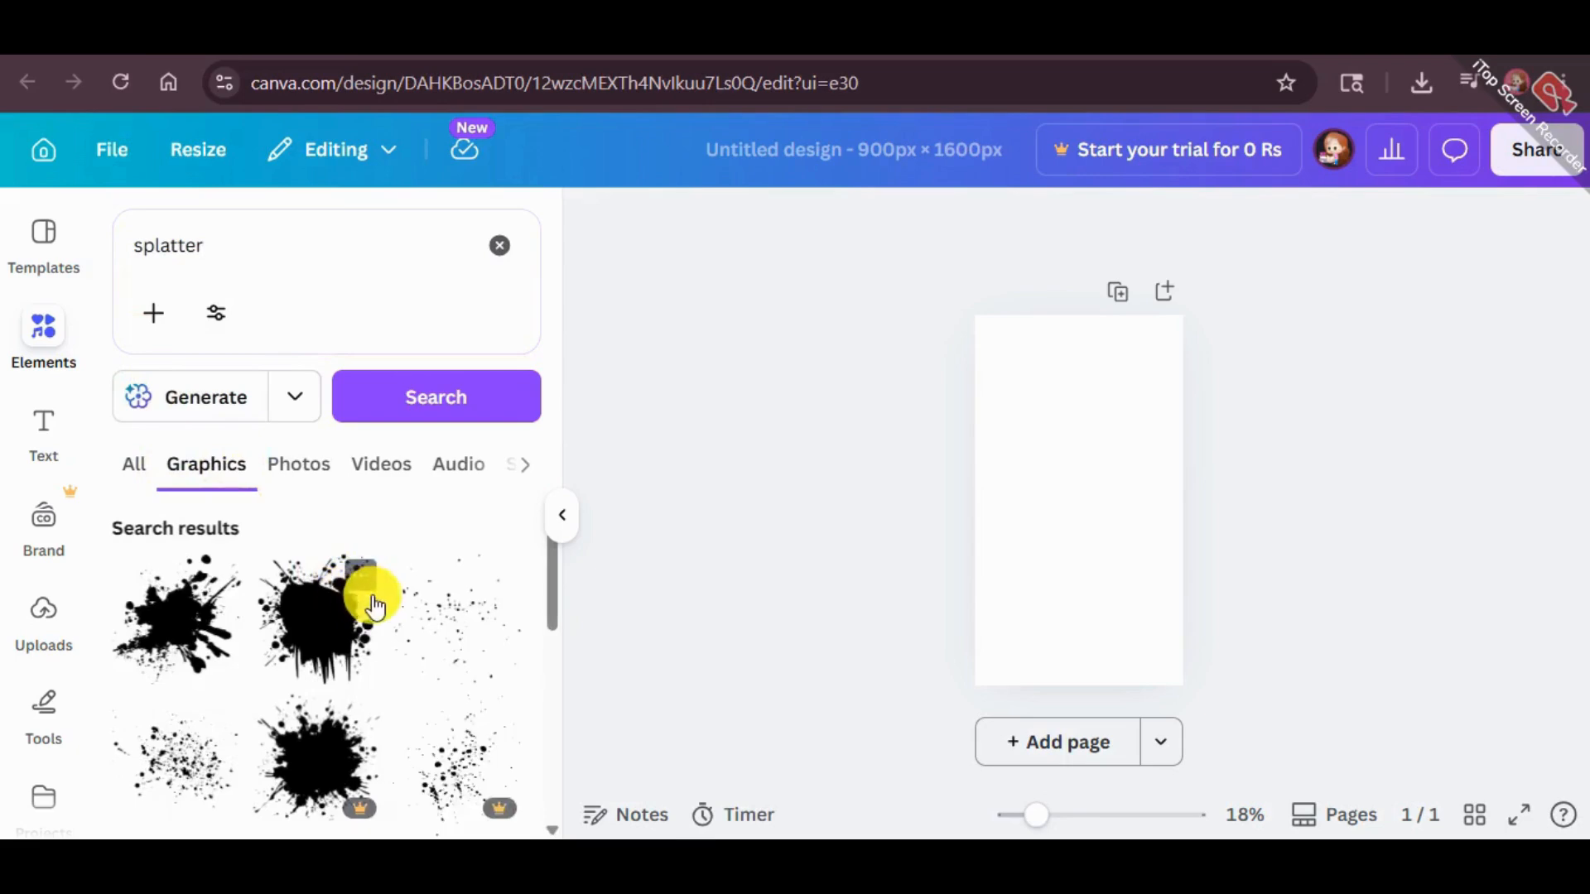
Add the dripping black splatter graphic and enlarge it to nearly the page width in the page's upper half
{"action": "scroll", "coordinate": [331, 580], "scroll_direction": "down", "scroll_amount": 1}
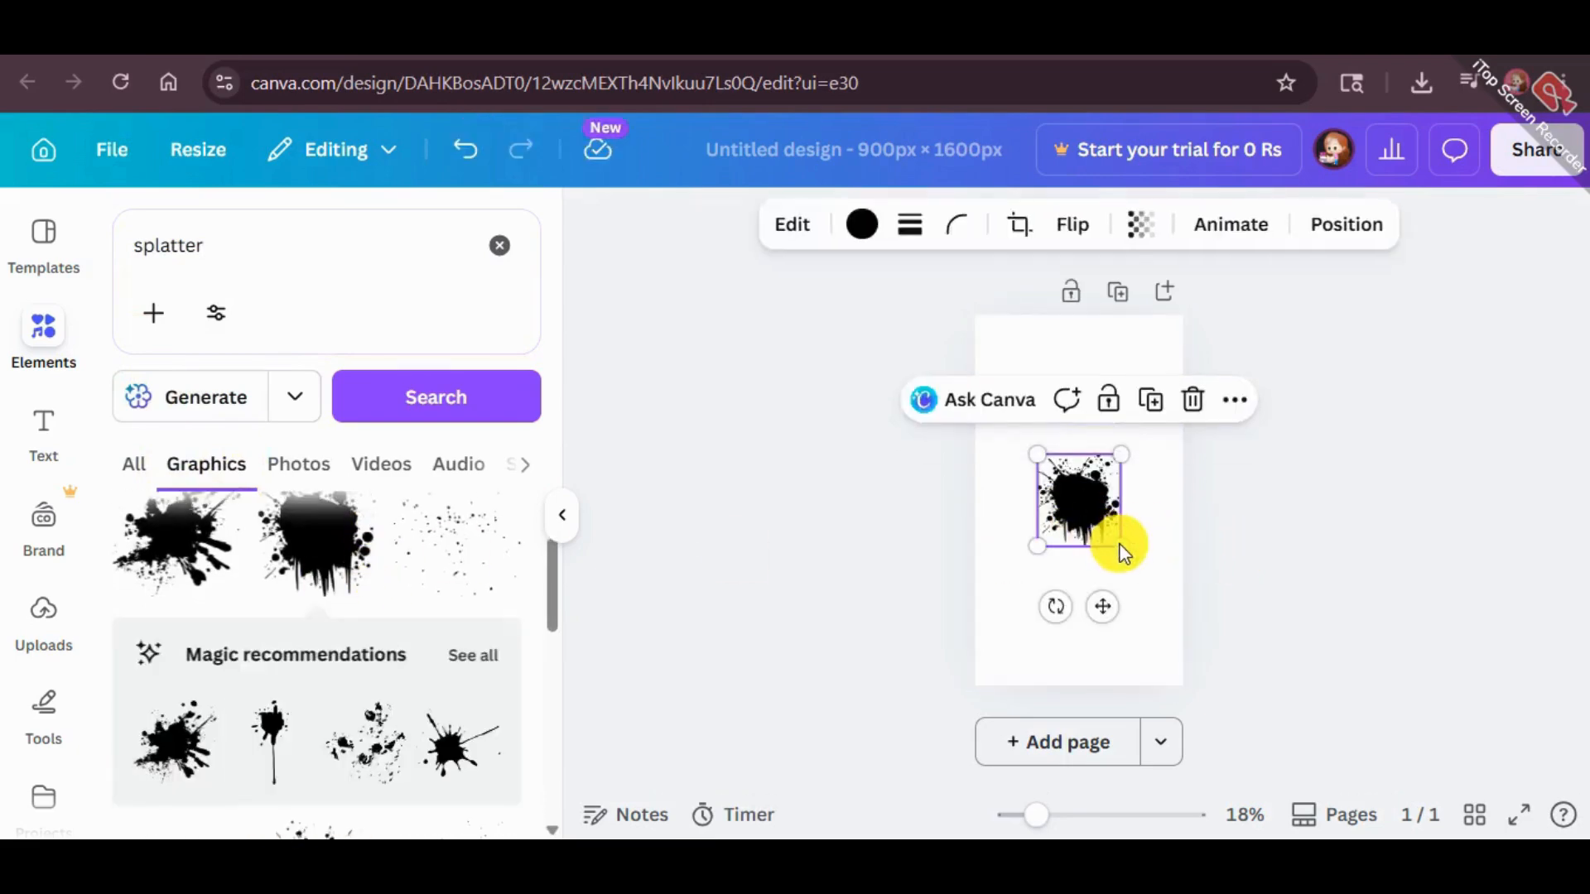
{"action": "left_click_drag", "start_coordinate": [1128, 554], "coordinate": [1101, 451]}
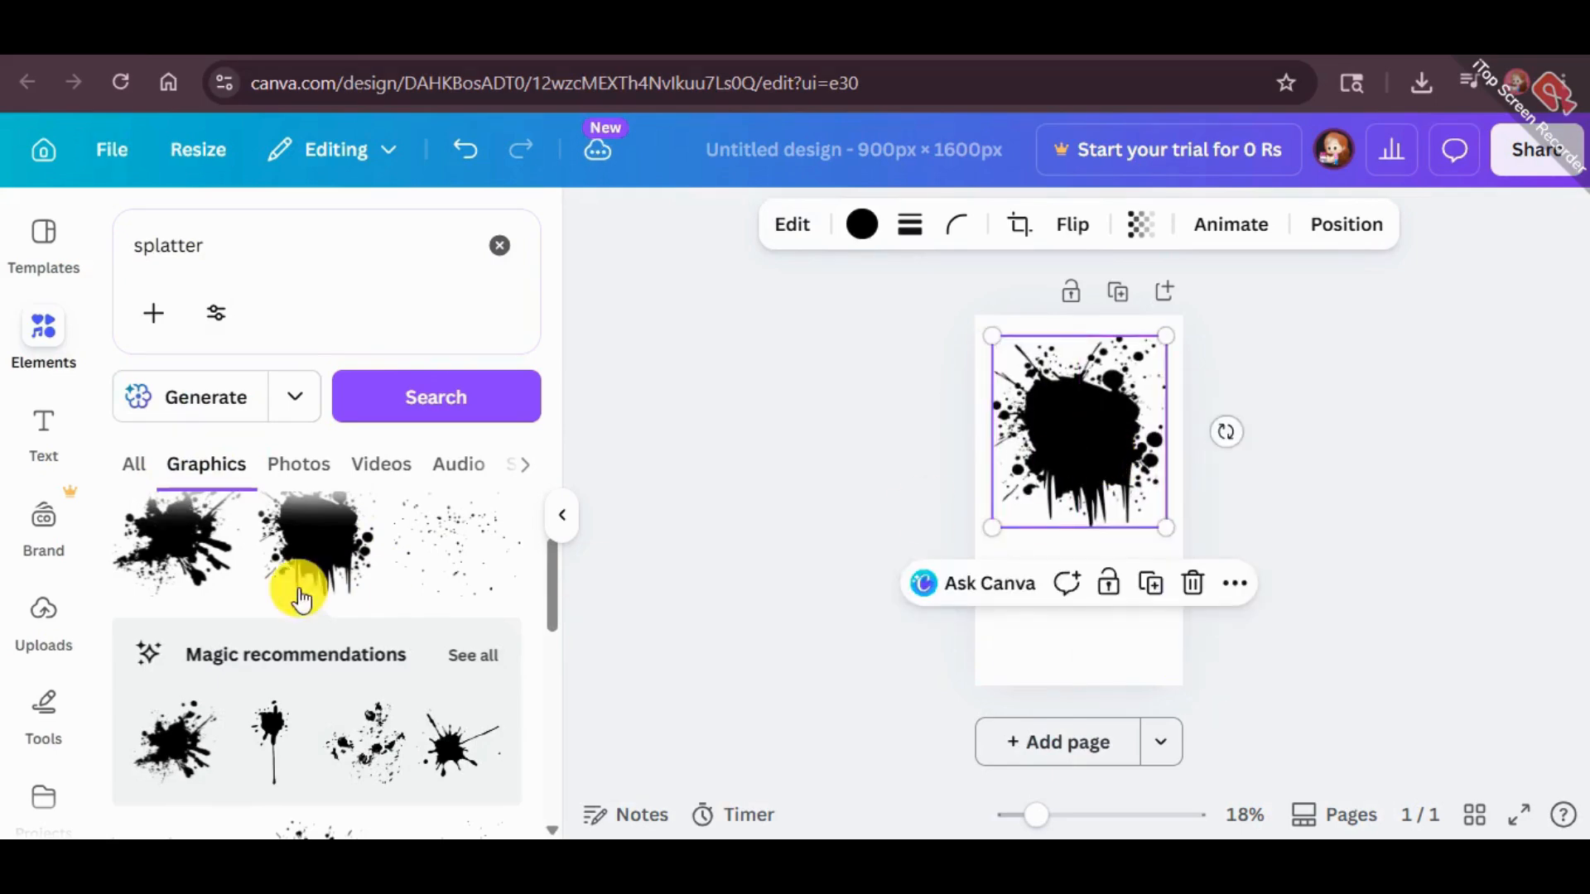
Add the spiky black splatter graphic, enlarge it and position it over the middle of the page, overlapping the dripping splatter
{"action": "left_click", "coordinate": [170, 538]}
{"action": "left_click_drag", "start_coordinate": [1037, 542], "coordinate": [979, 628]}
{"action": "left_click_drag", "start_coordinate": [1060, 573], "coordinate": [1102, 561]}
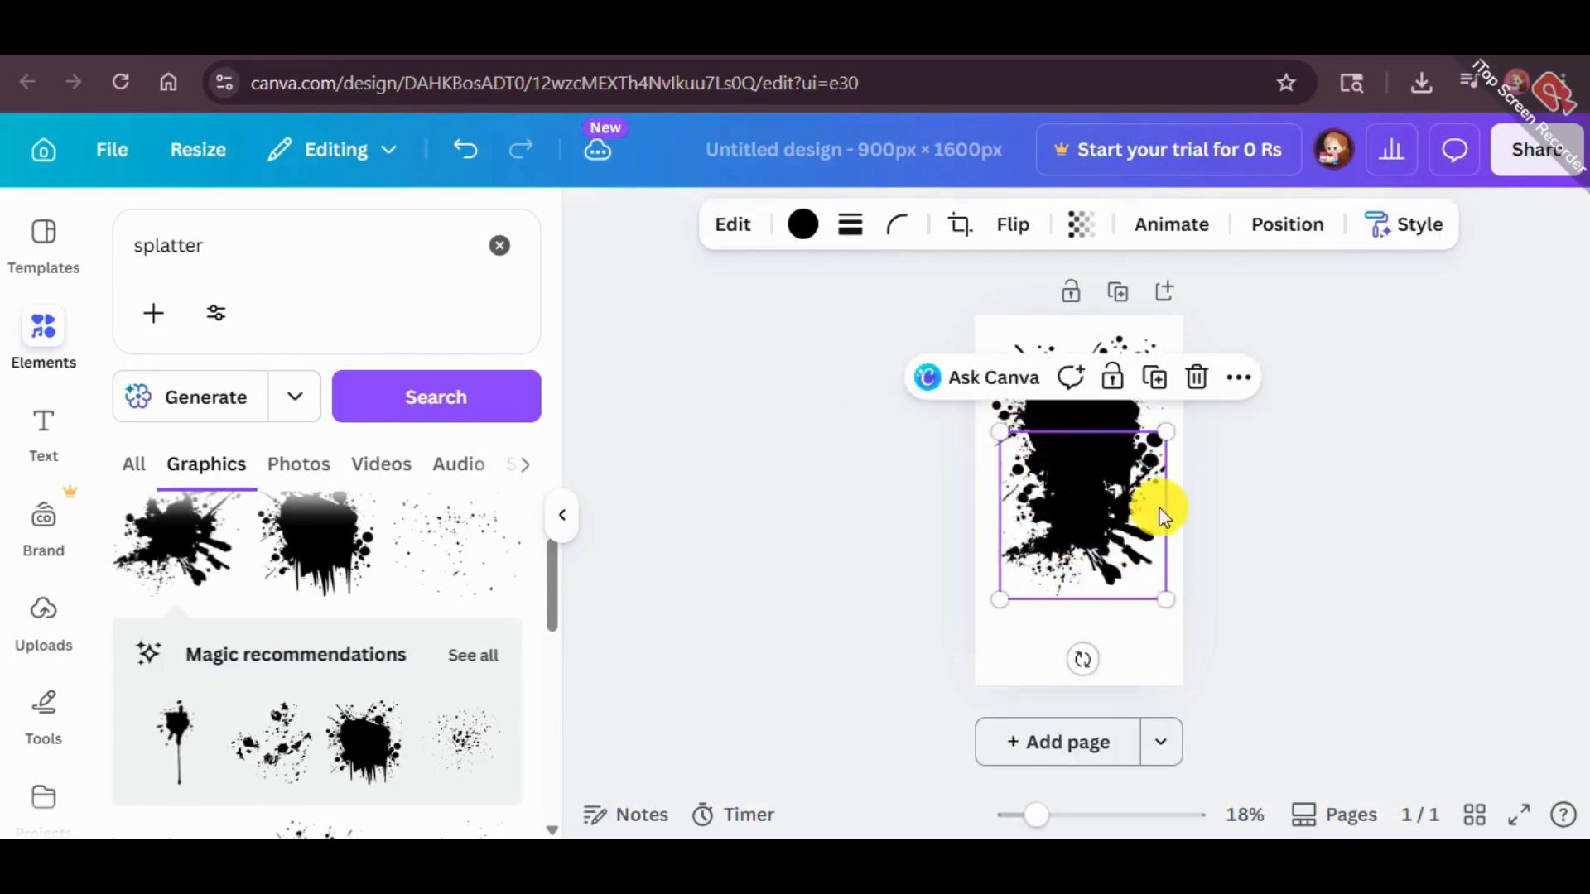
Duplicate the dripping splatter and place the copy in the page's lower half, rotated nearly upside down with a slight tilt
{"action": "left_click", "coordinate": [1303, 431]}
{"action": "left_click", "coordinate": [1091, 414]}
{"action": "left_click_drag", "start_coordinate": [1092, 414], "coordinate": [1083, 564]}
{"action": "left_click_drag", "start_coordinate": [1077, 743], "coordinate": [1105, 478]}
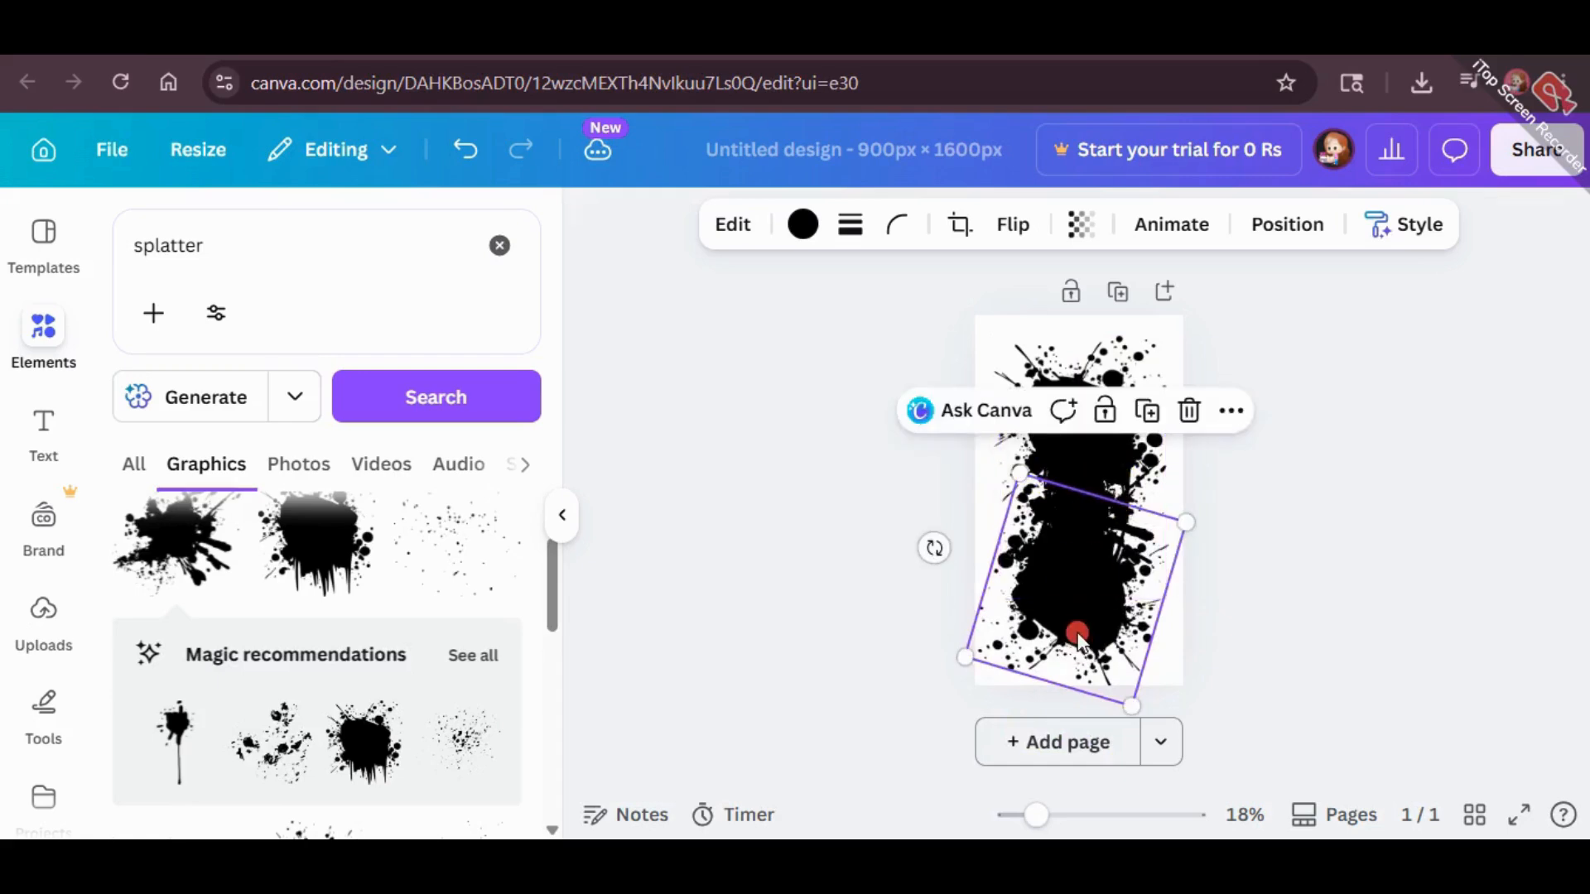
{"action": "mouse_move", "coordinate": [1076, 631]}
{"action": "left_mouse_down"}
{"action": "mouse_move", "coordinate": [1089, 613]}
{"action": "mouse_move", "coordinate": [1084, 627]}
{"action": "left_mouse_up"}
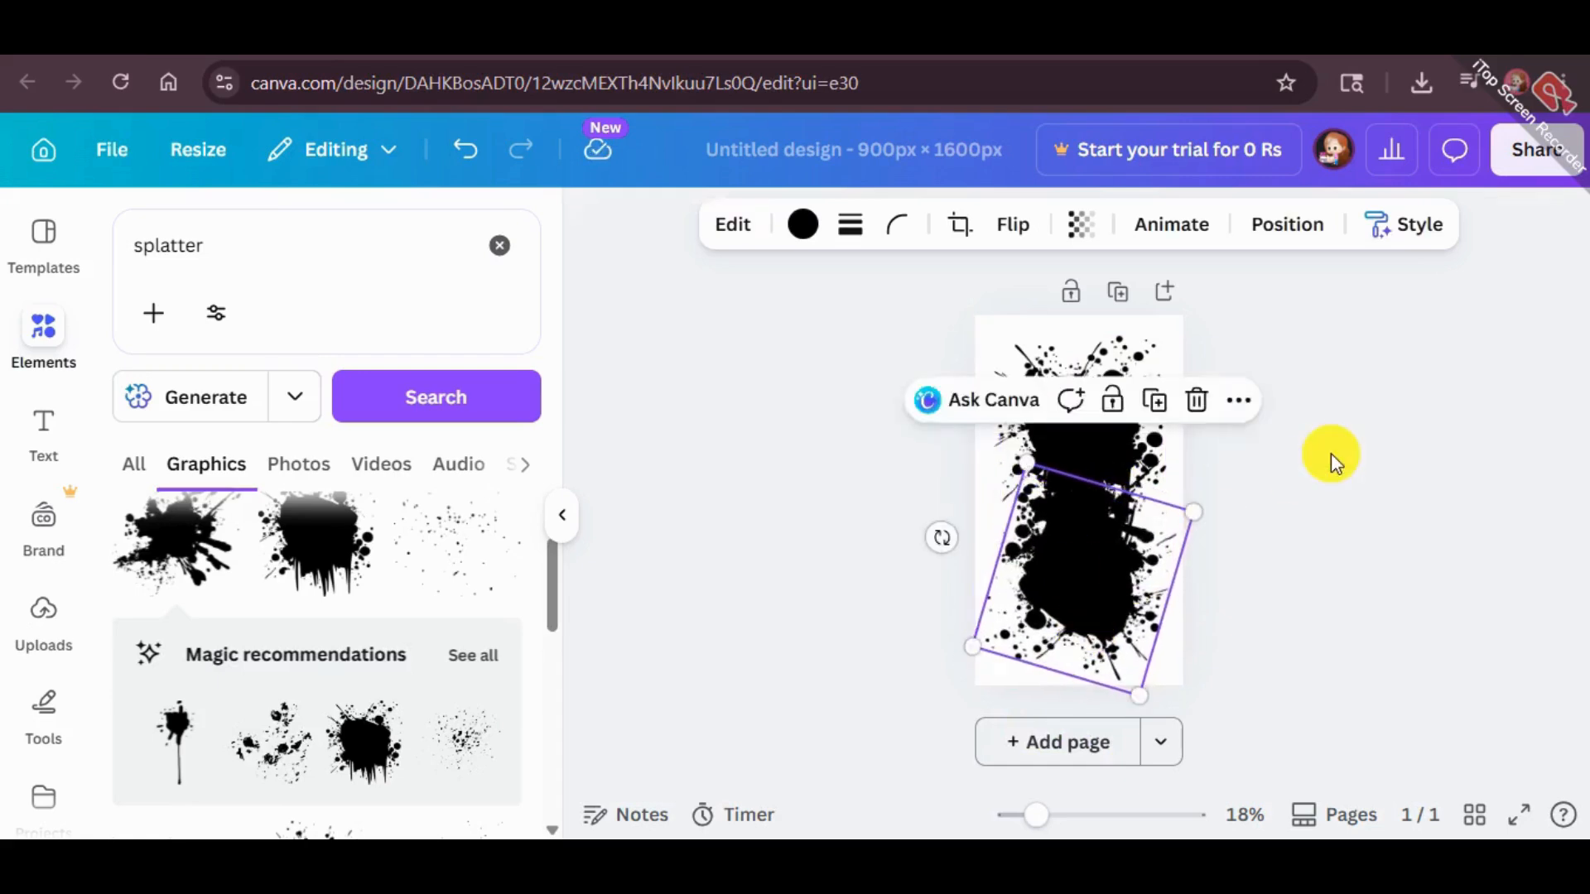
Enlarge the middle spiky splatter to about the full page width and centre it between the other two splatters
{"action": "left_click", "coordinate": [1331, 455]}
{"action": "left_click", "coordinate": [1083, 481]}
{"action": "left_click_drag", "start_coordinate": [1171, 432], "coordinate": [1217, 381]}
{"action": "left_click_drag", "start_coordinate": [1182, 483], "coordinate": [1156, 498]}
{"action": "left_click", "coordinate": [1419, 466]}
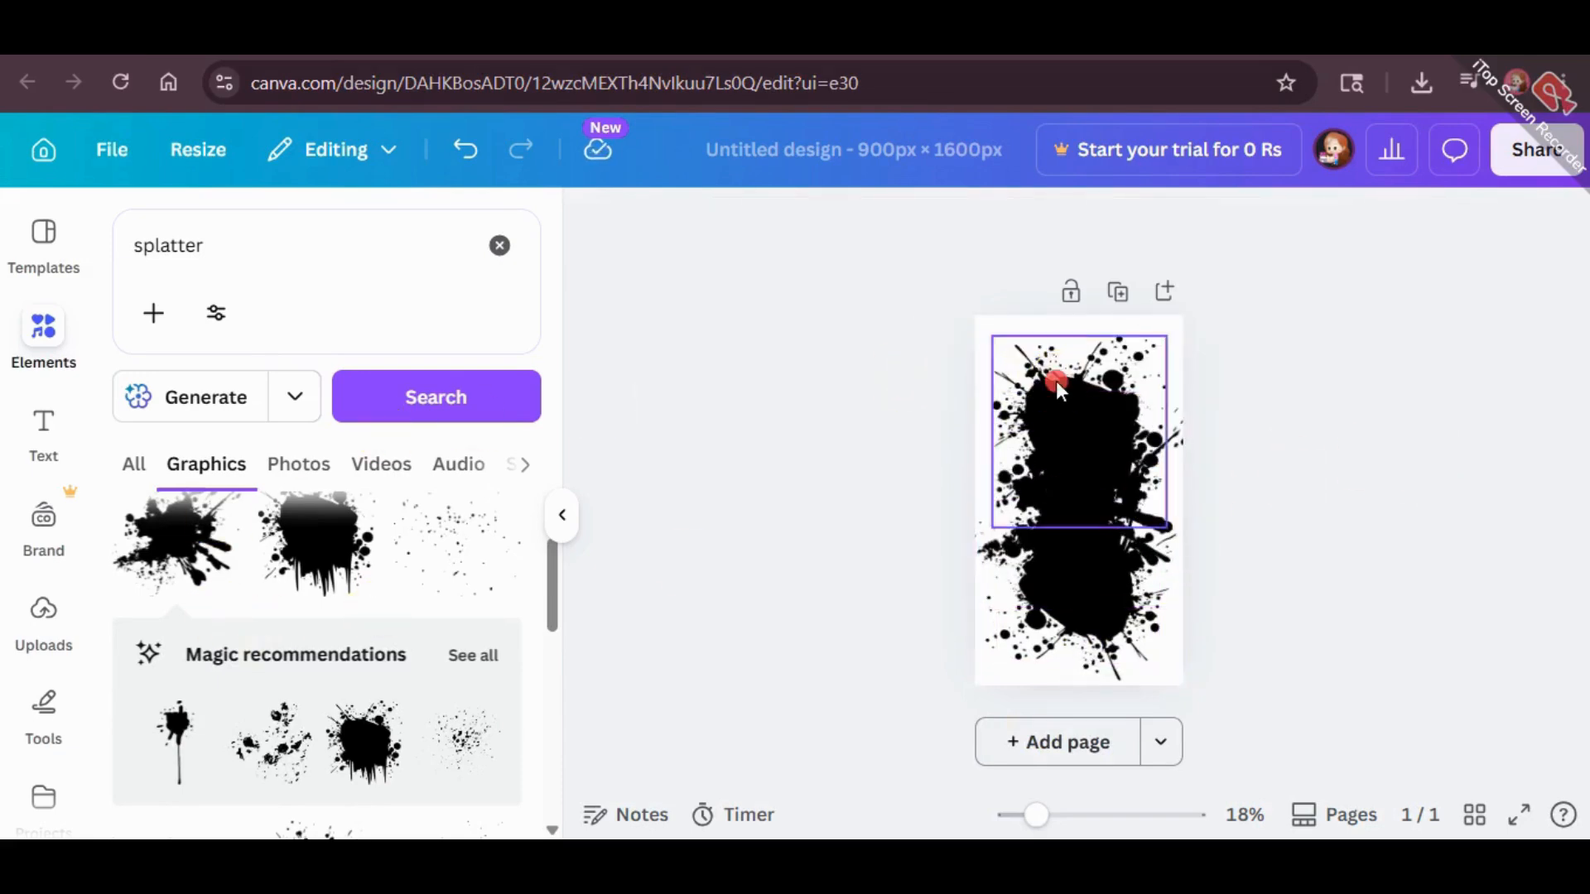
Shrink the upper dripping splatter to about 653 × 720 px and shift it slightly toward the page's upper left
{"action": "left_click", "coordinate": [1054, 530]}
{"action": "left_click_drag", "start_coordinate": [983, 339], "coordinate": [1004, 365]}
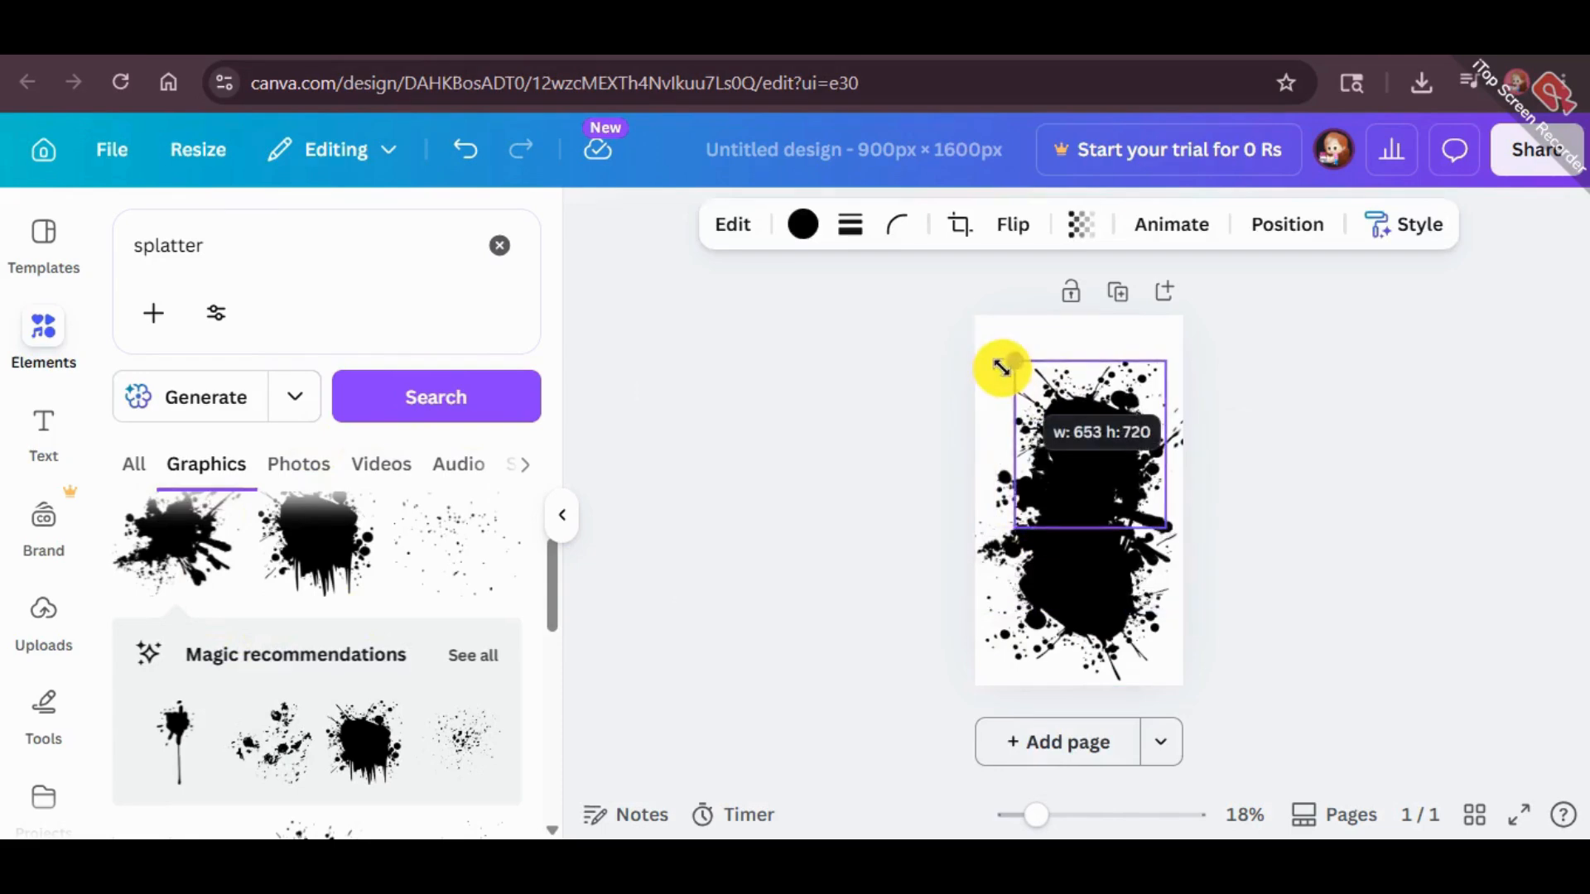
{"action": "left_click_drag", "start_coordinate": [1043, 430], "coordinate": [1032, 421]}
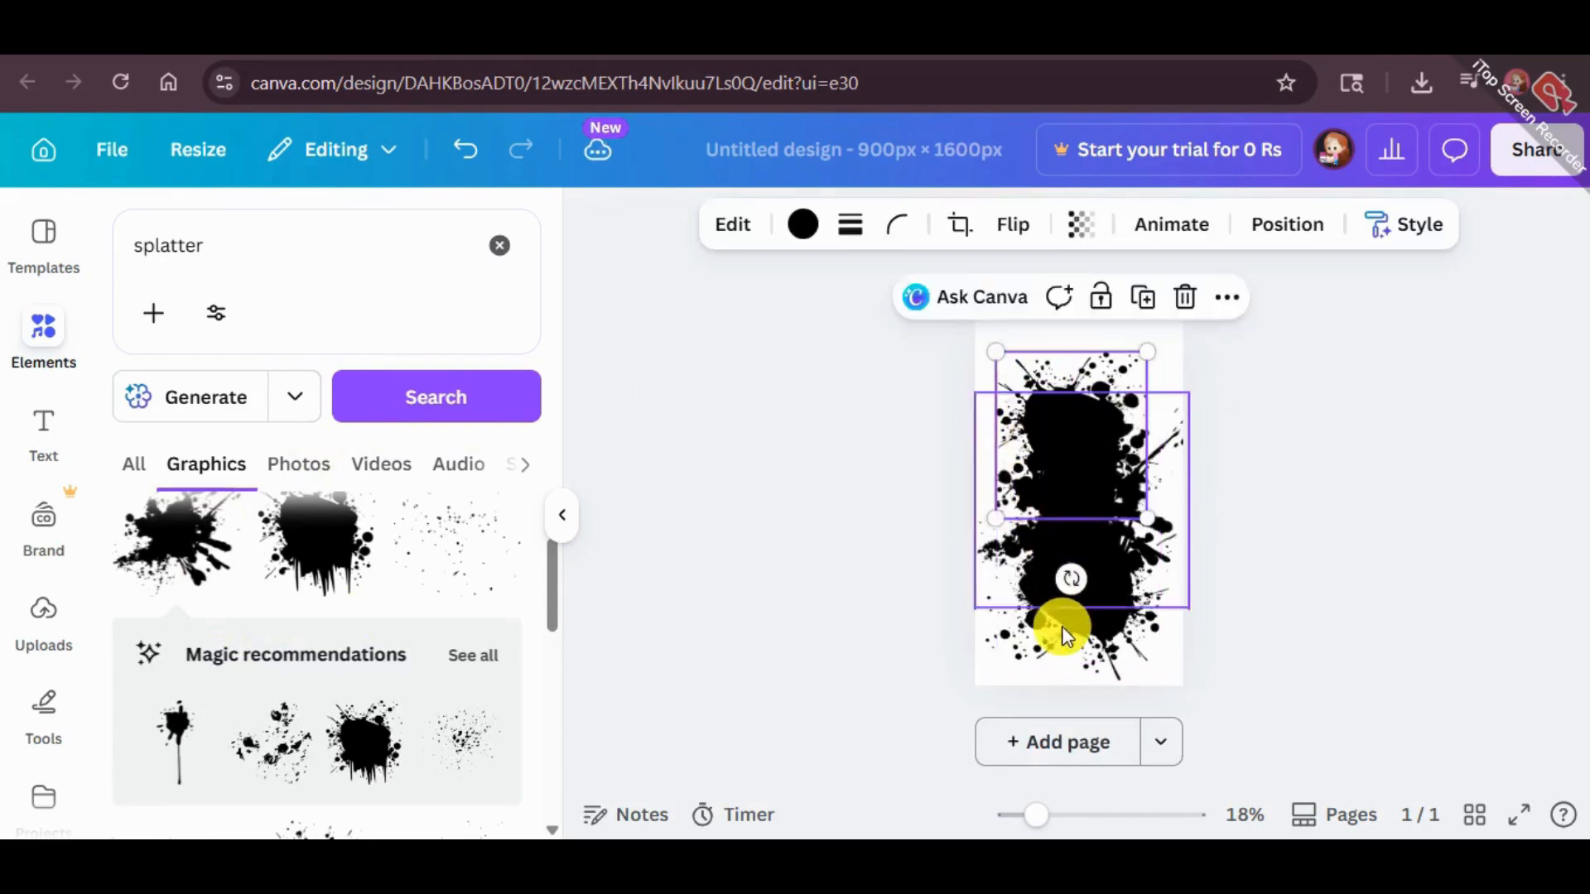
Shrink the tilted lower splatter slightly and keep it aligned beneath the middle splatter
{"action": "left_click", "coordinate": [1063, 625]}
{"action": "left_click_drag", "start_coordinate": [975, 648], "coordinate": [1000, 635]}
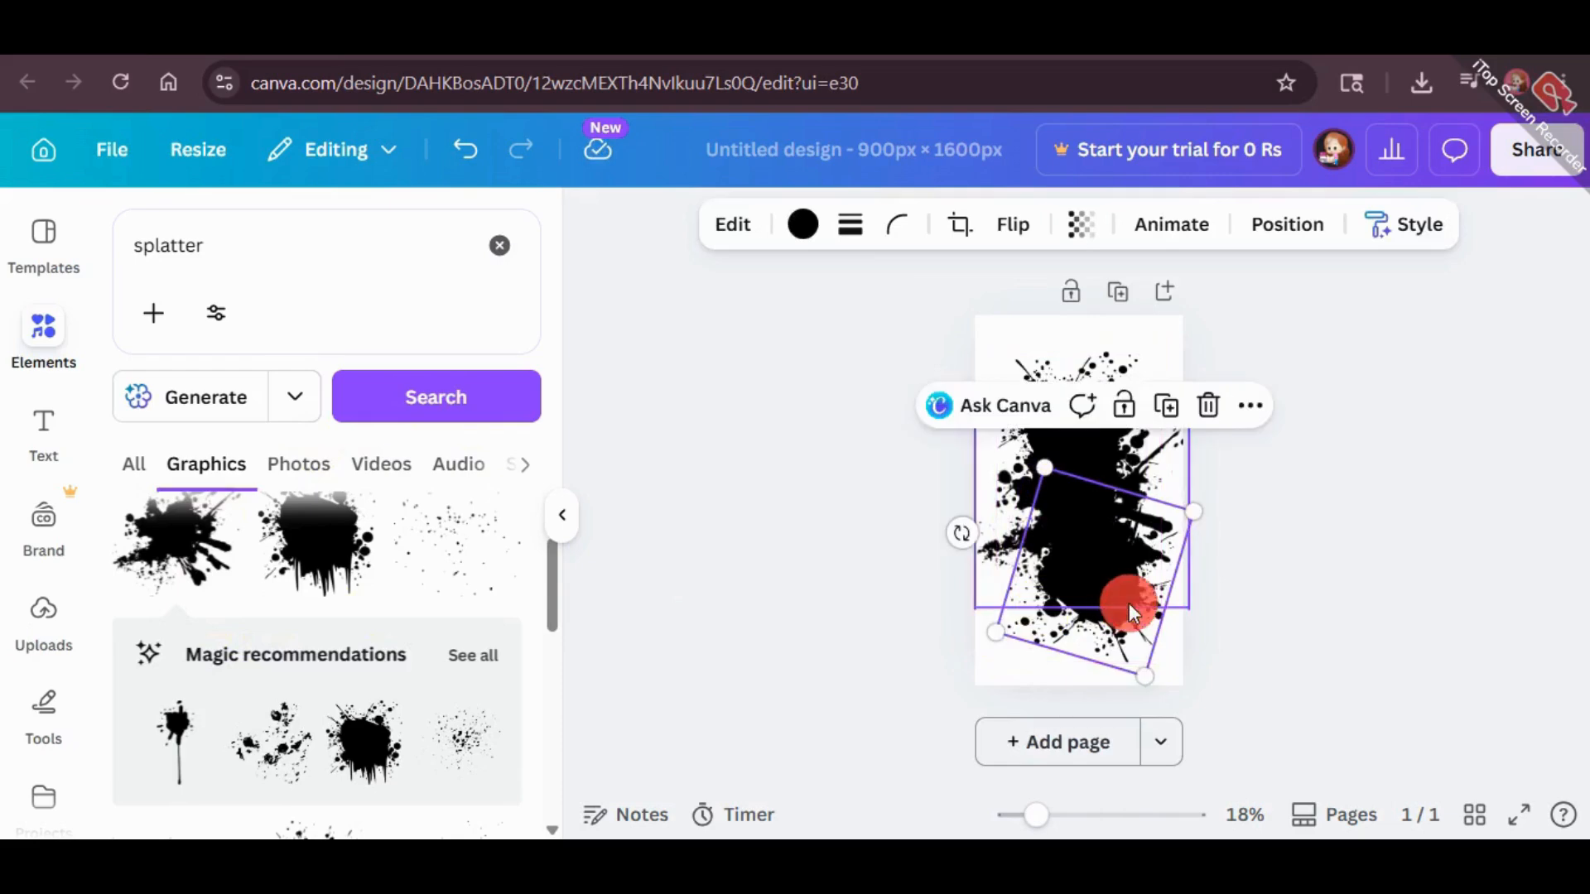
{"action": "left_click", "coordinate": [1131, 611]}
{"action": "left_click", "coordinate": [1117, 632]}
{"action": "left_click", "coordinate": [1339, 546]}
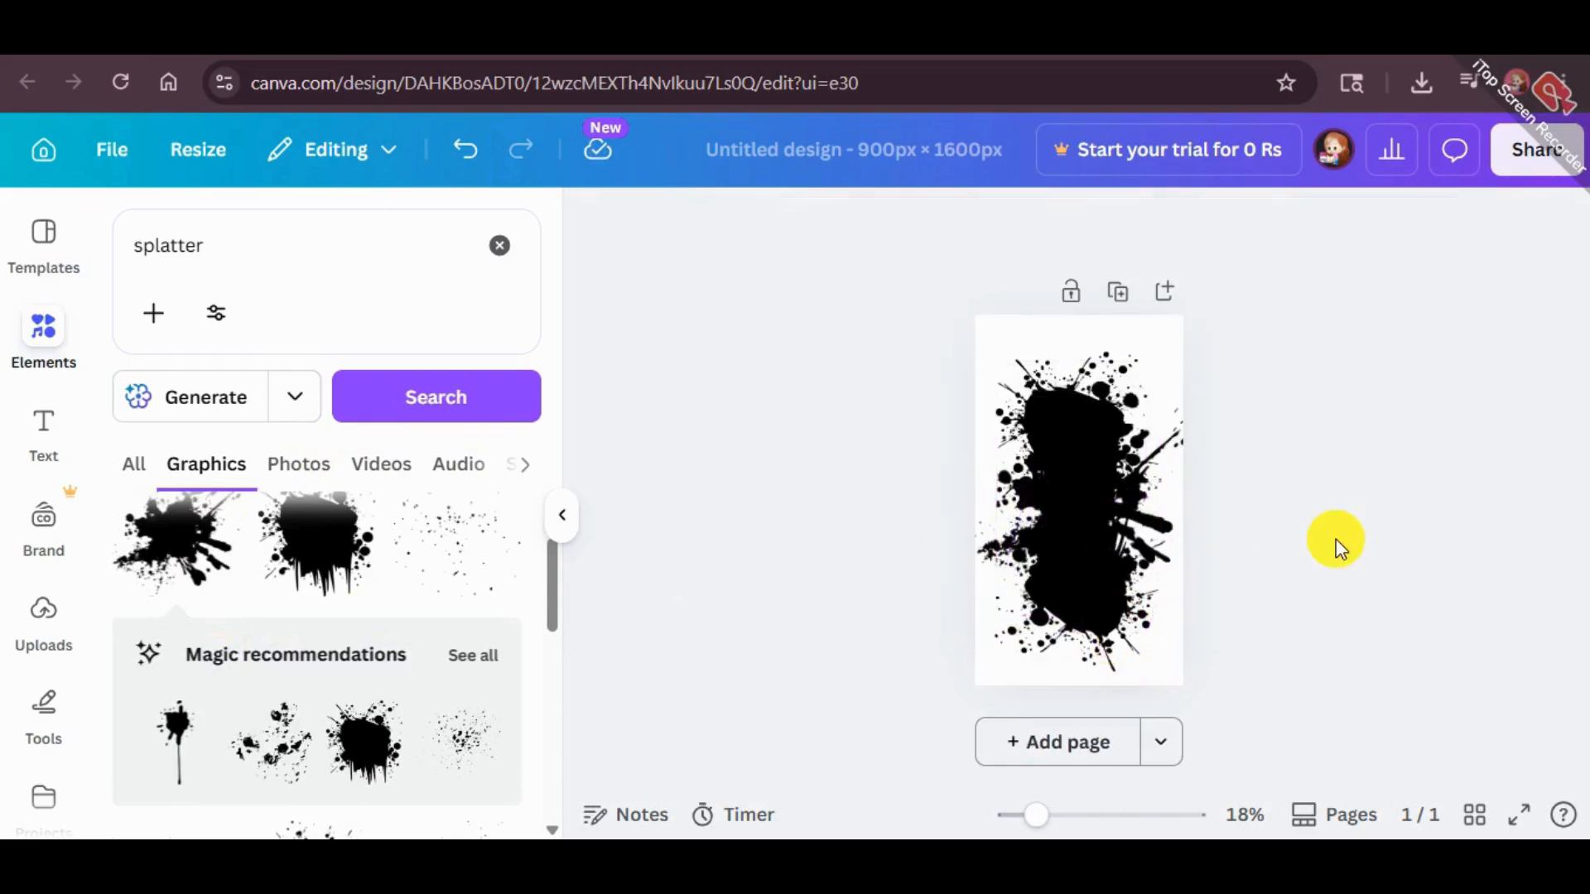
Search the graphics for "curve brush" and add the horizontal black brush stroke to the page
{"action": "left_click", "coordinate": [135, 345]}
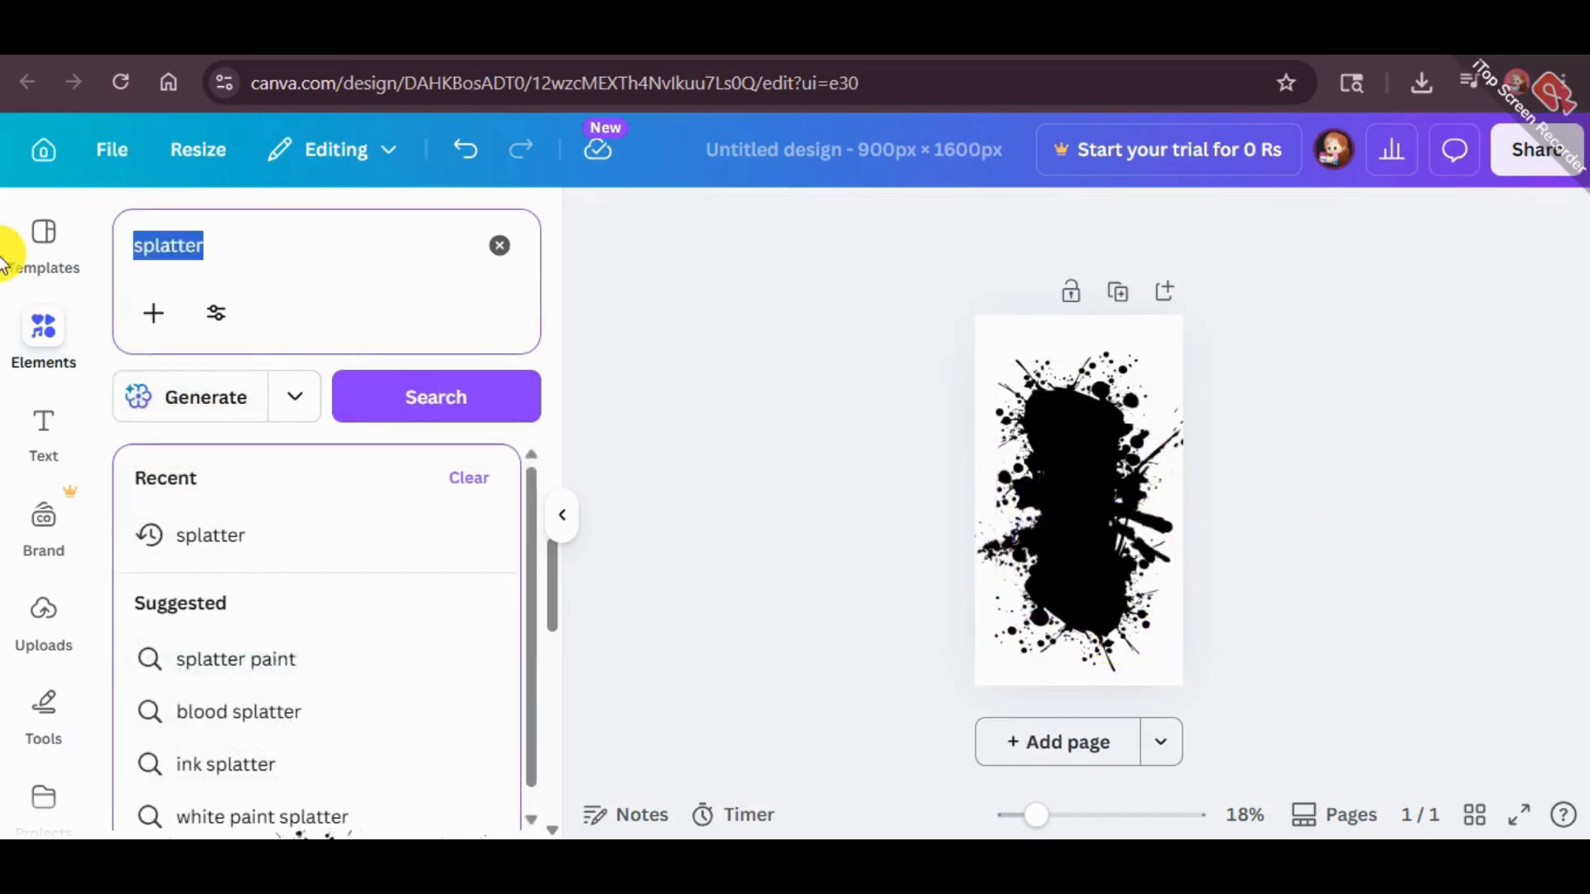
{"action": "key", "text": "BackSpace"}
{"action": "left_click", "coordinate": [179, 592]}
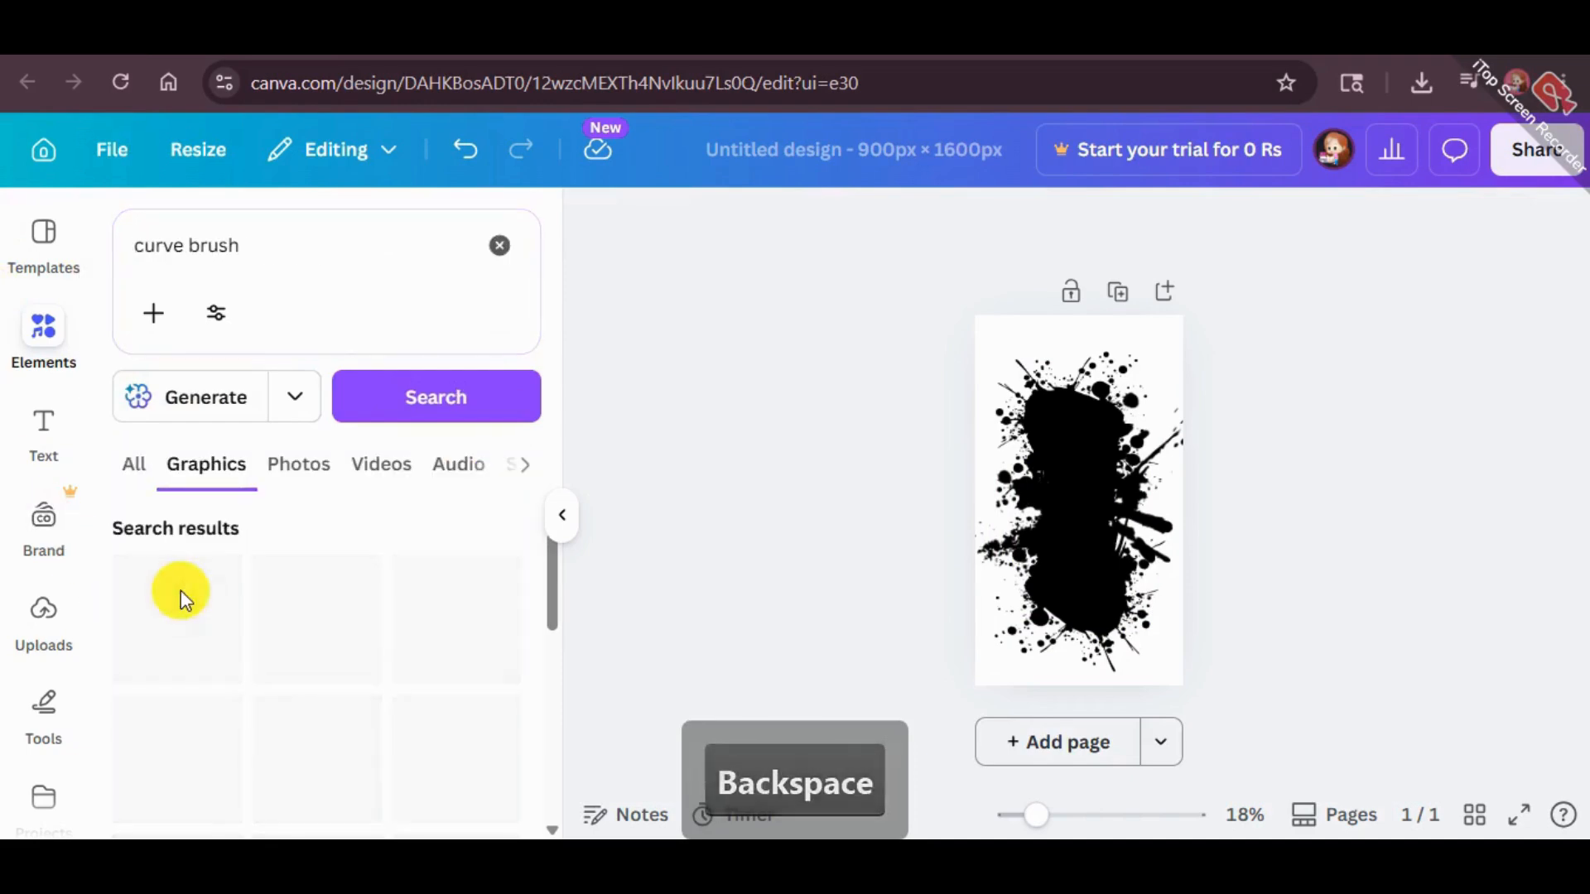
{"action": "left_click", "coordinate": [176, 634]}
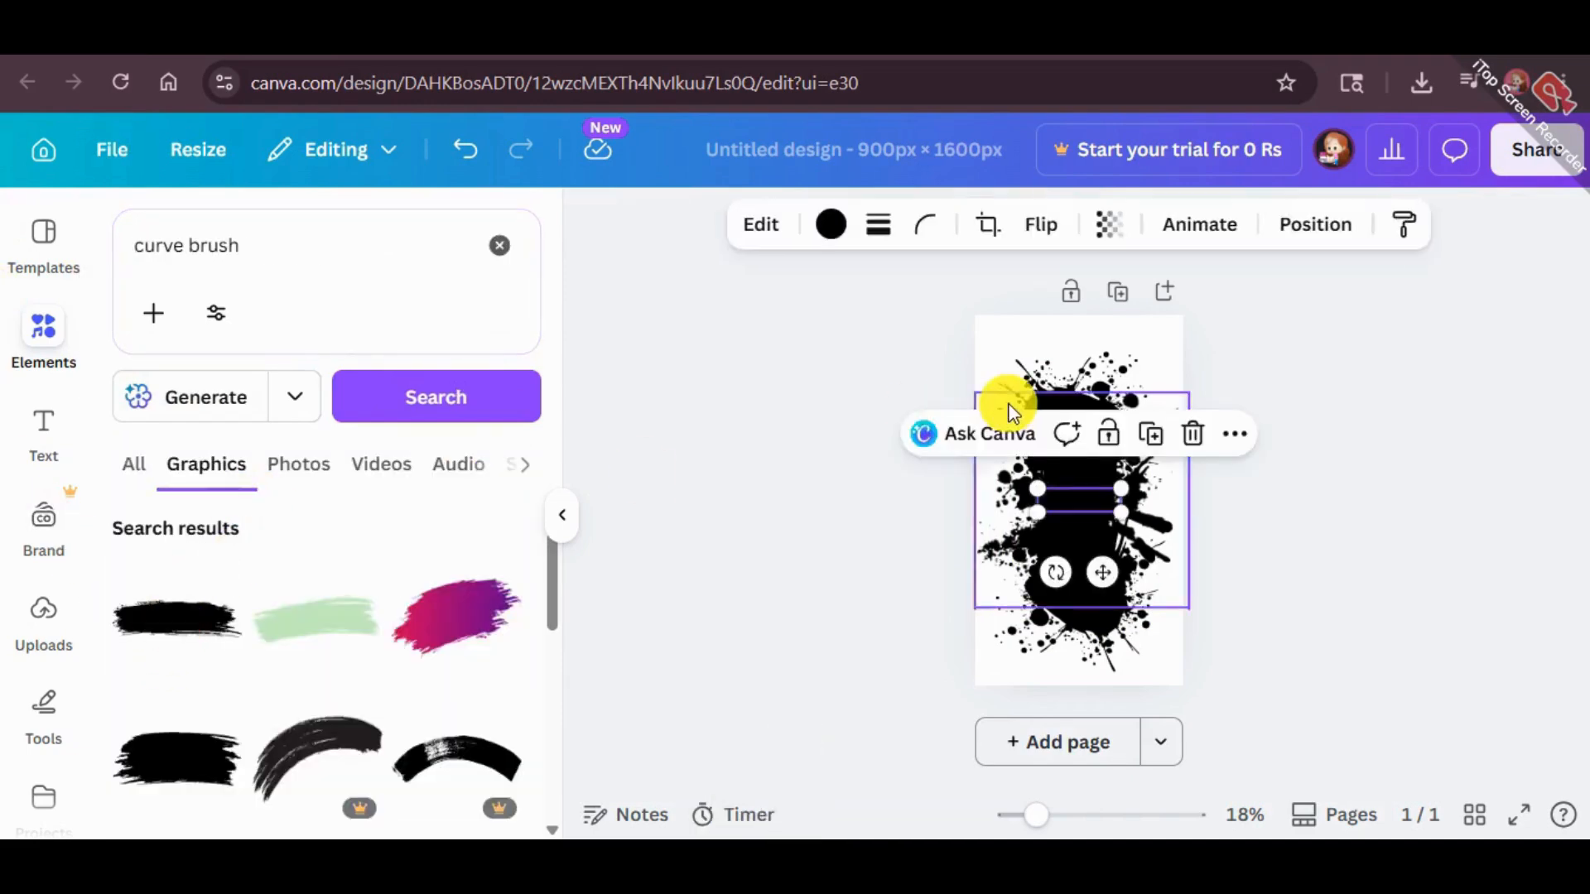
Recolour the brush stroke white and enlarge it into a band across the middle of the splatters
{"action": "left_click", "coordinate": [799, 225]}
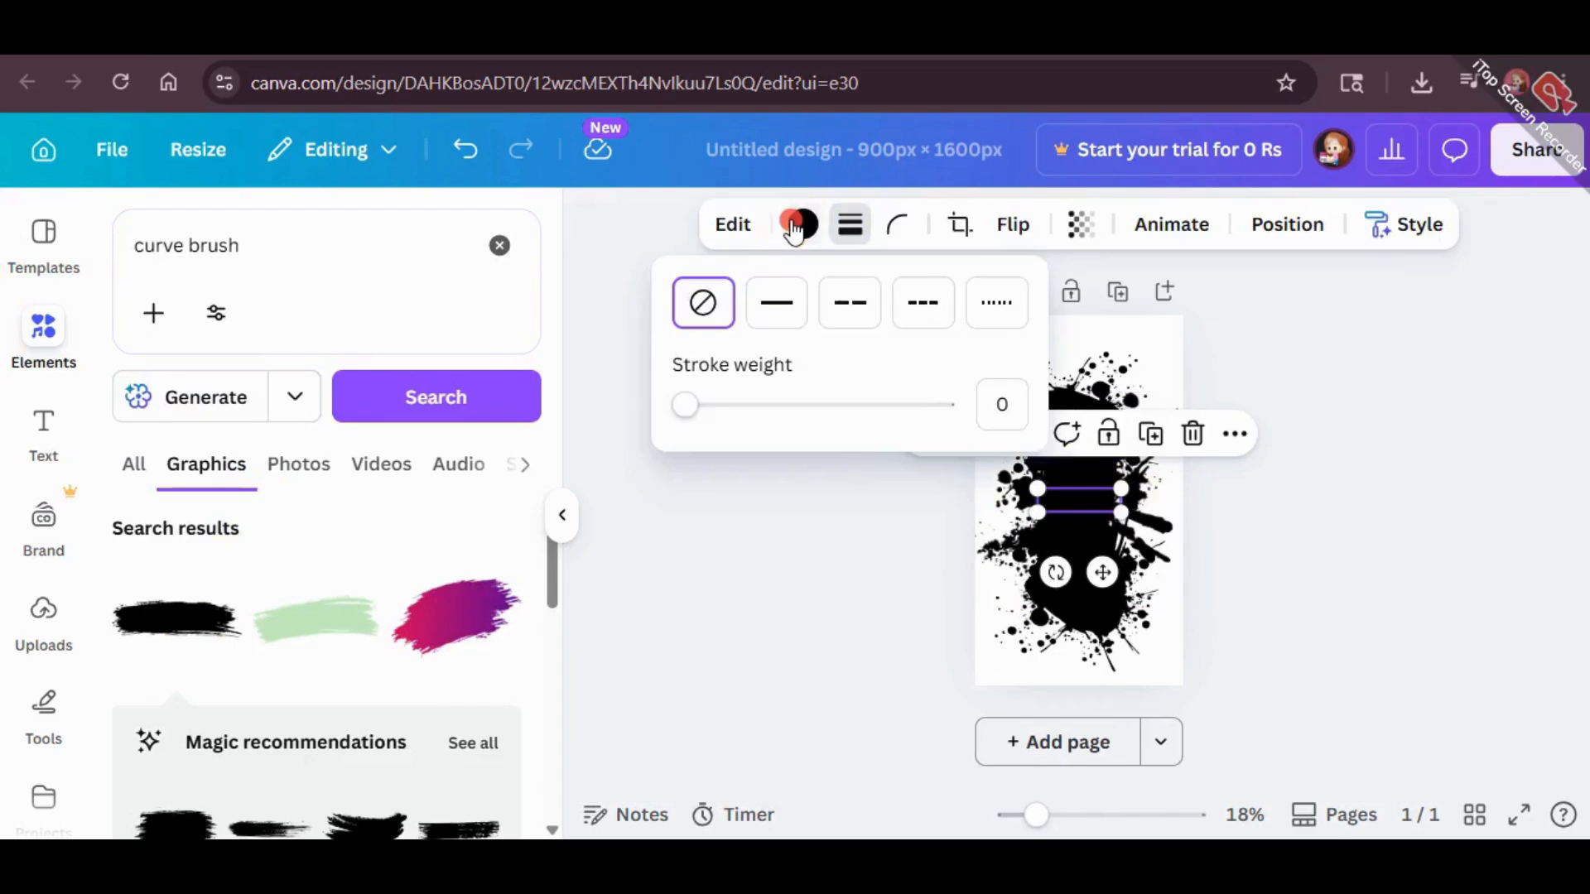
{"action": "left_click", "coordinate": [126, 528]}
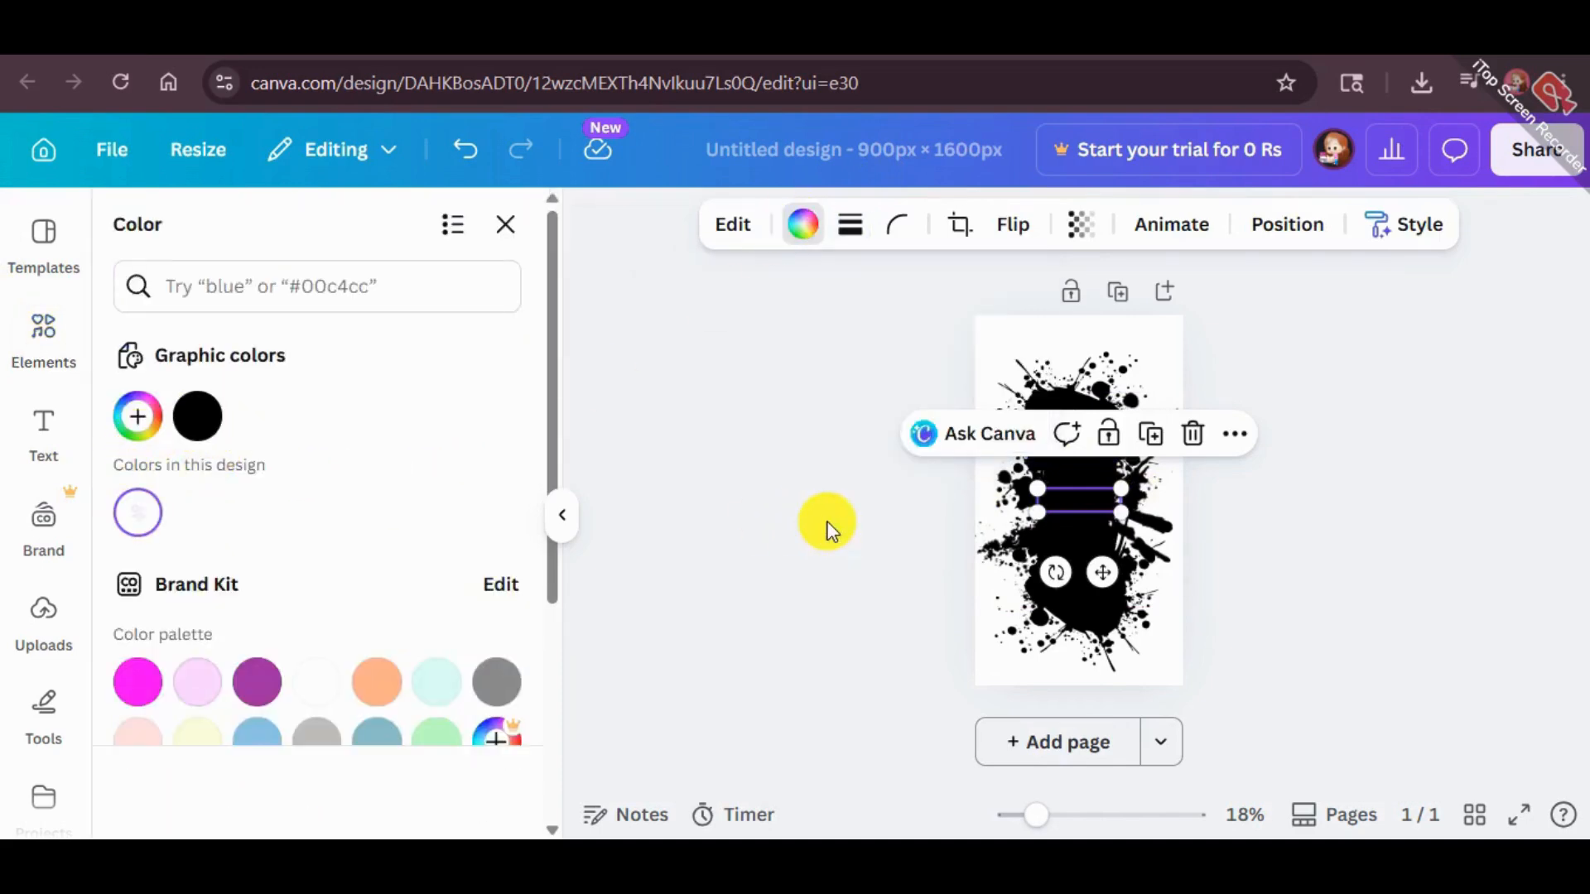
{"action": "mouse_move", "coordinate": [1037, 512]}
{"action": "left_mouse_down"}
{"action": "mouse_move", "coordinate": [945, 604]}
{"action": "mouse_move", "coordinate": [1082, 507]}
{"action": "mouse_move", "coordinate": [1101, 513]}
{"action": "left_mouse_up"}
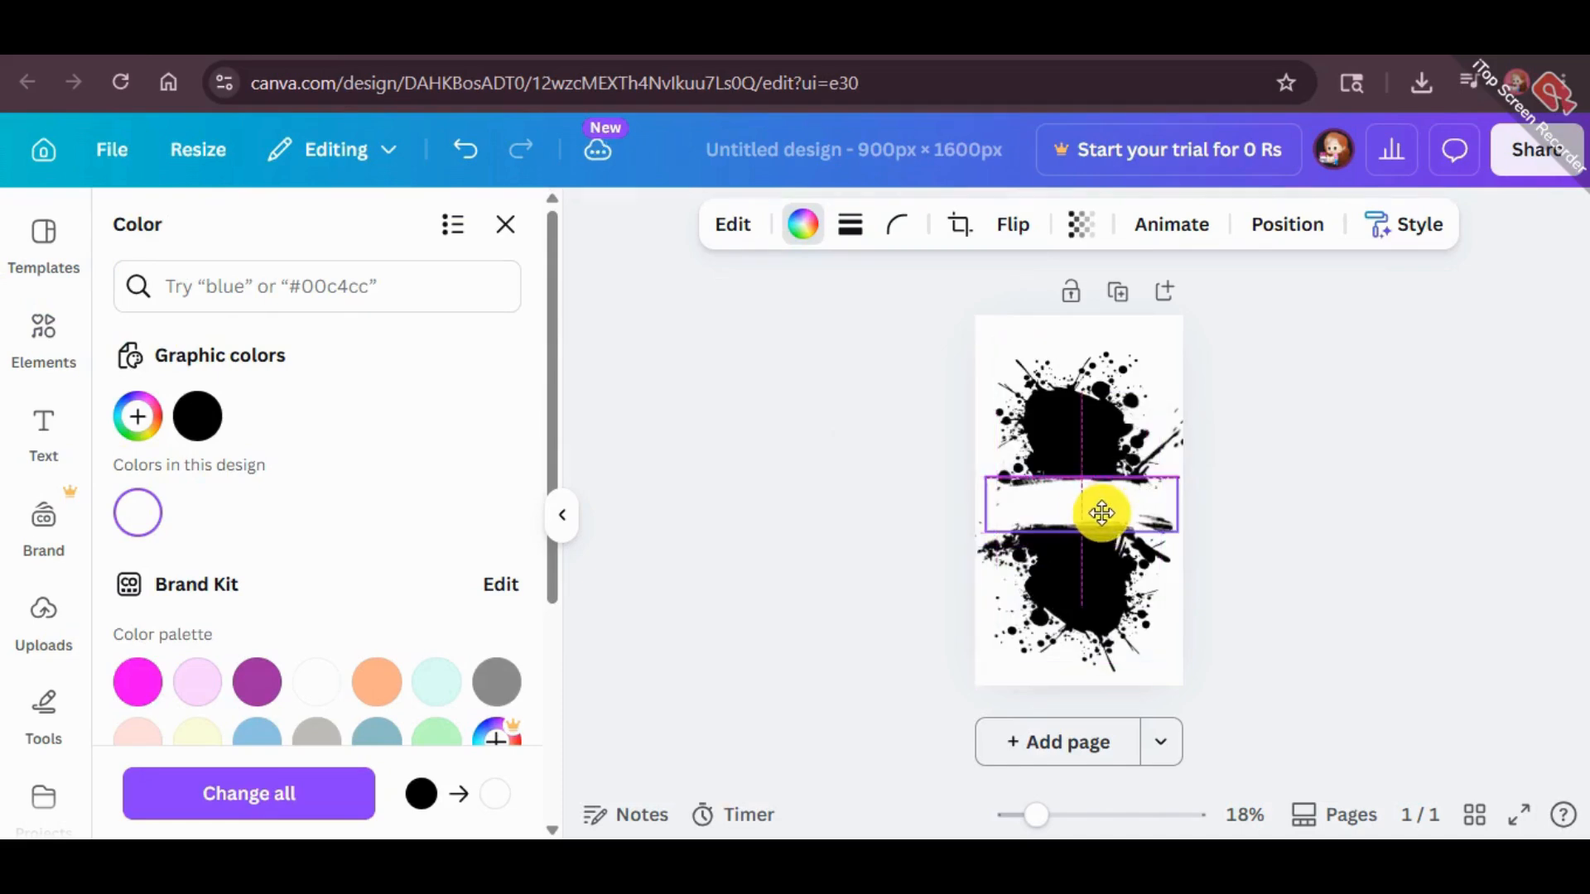
{"action": "left_click", "coordinate": [1350, 456]}
Reduce the white brush stroke slightly and centre it over the splatters
{"action": "left_click", "coordinate": [1025, 504]}
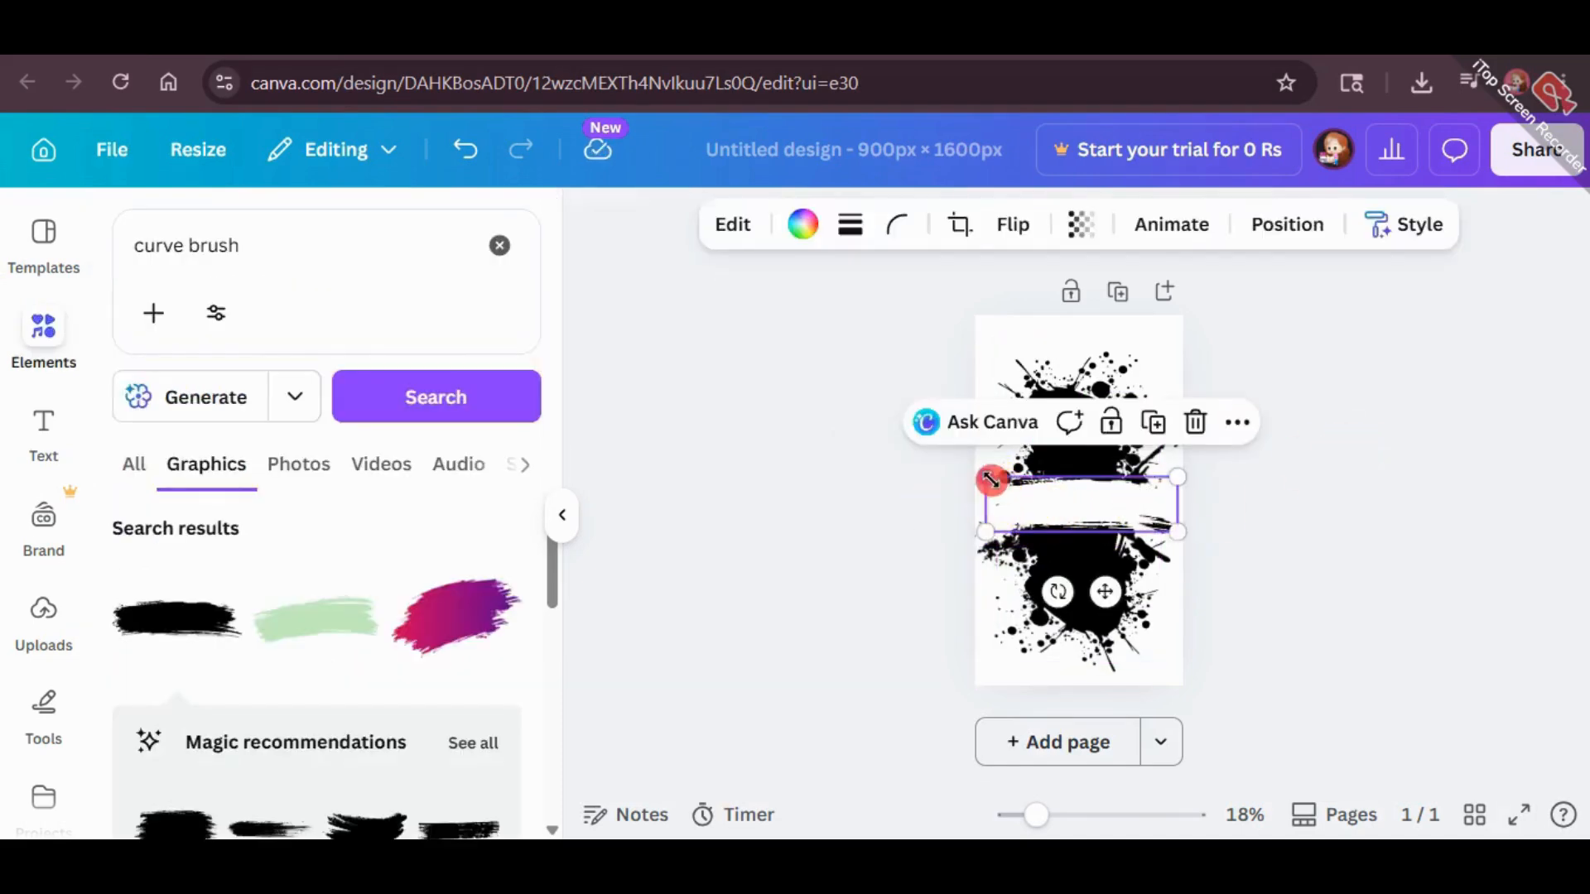
{"action": "left_click_drag", "start_coordinate": [991, 479], "coordinate": [1033, 501]}
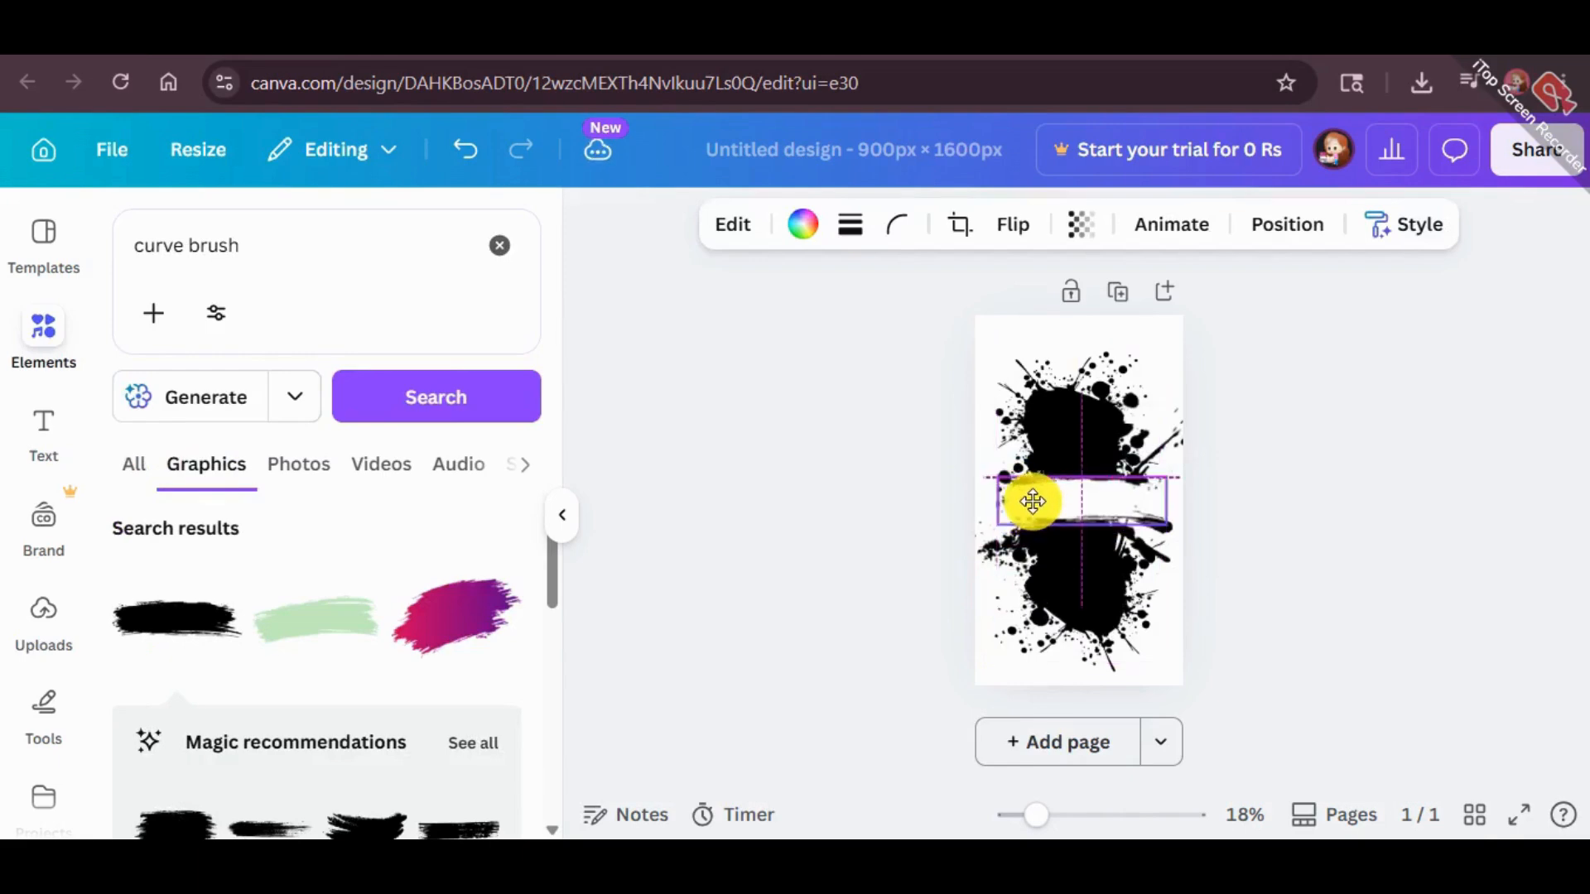
{"action": "left_click", "coordinate": [1391, 517]}
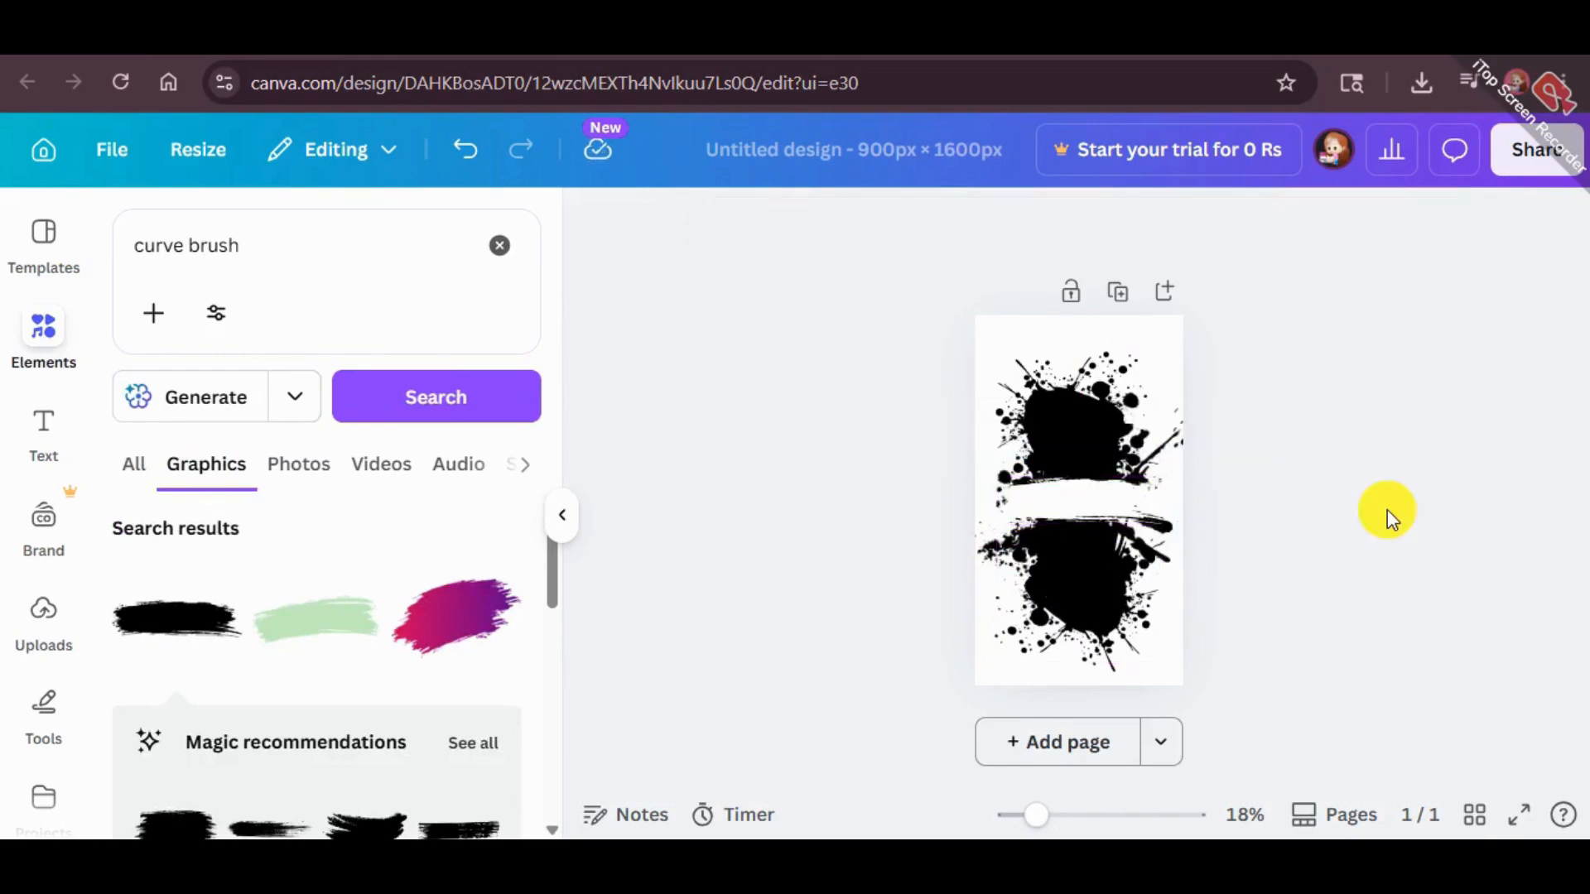
{"action": "left_click", "coordinate": [1124, 498]}
{"action": "left_click", "coordinate": [1299, 519]}
Enlarge the middle splatter slightly beyond the page width and recentre it behind the white brush stroke
{"action": "left_click", "coordinate": [1130, 540]}
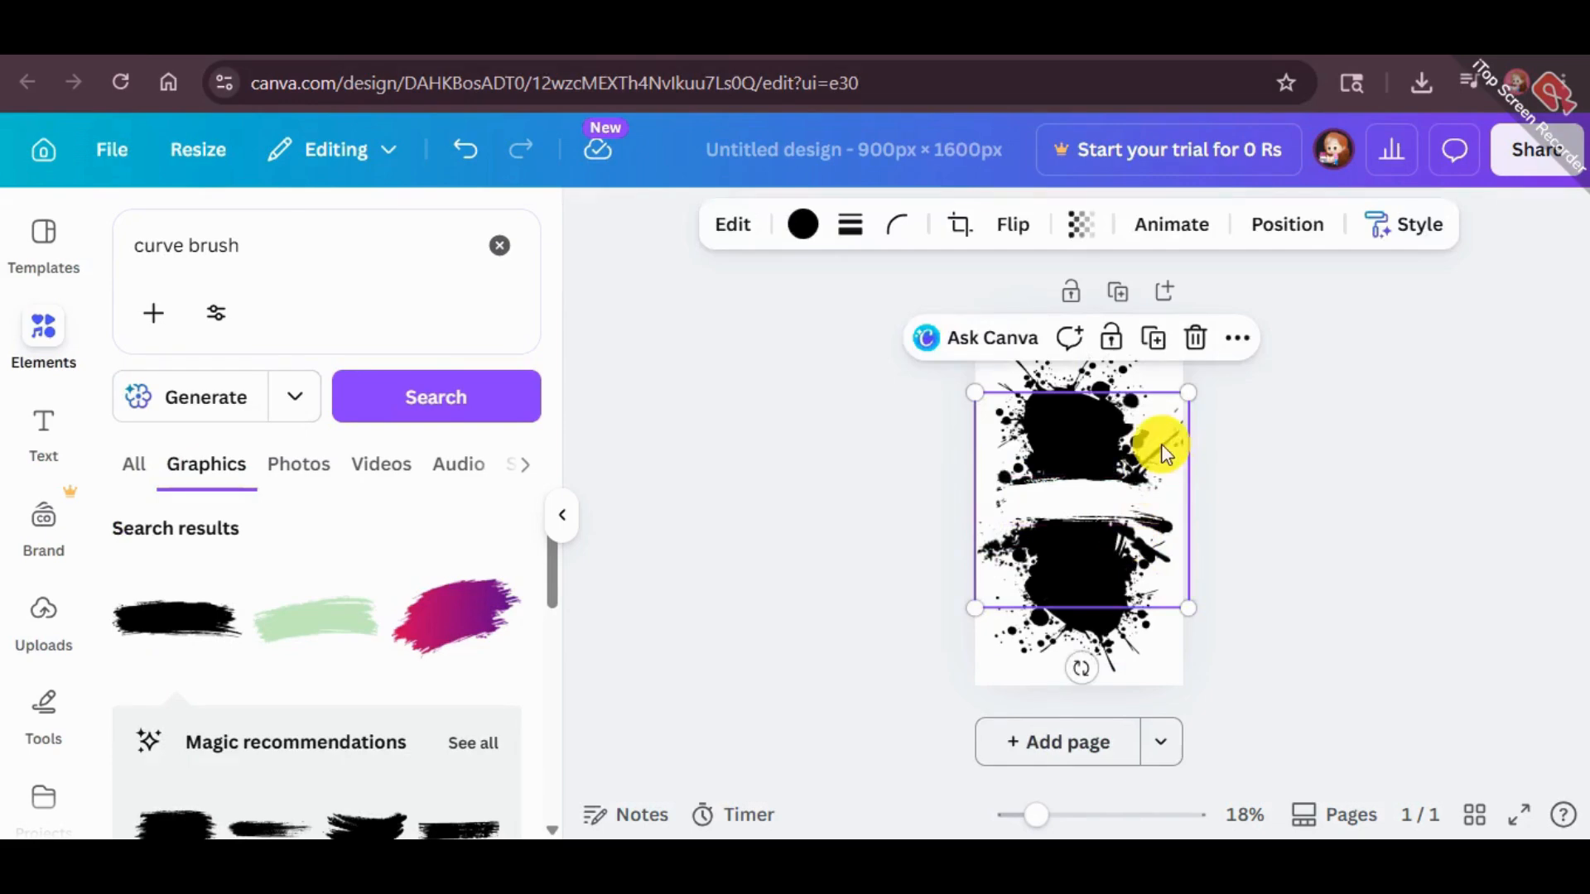
{"action": "left_click_drag", "start_coordinate": [1191, 394], "coordinate": [1225, 359]}
{"action": "left_click_drag", "start_coordinate": [1163, 408], "coordinate": [1143, 427]}
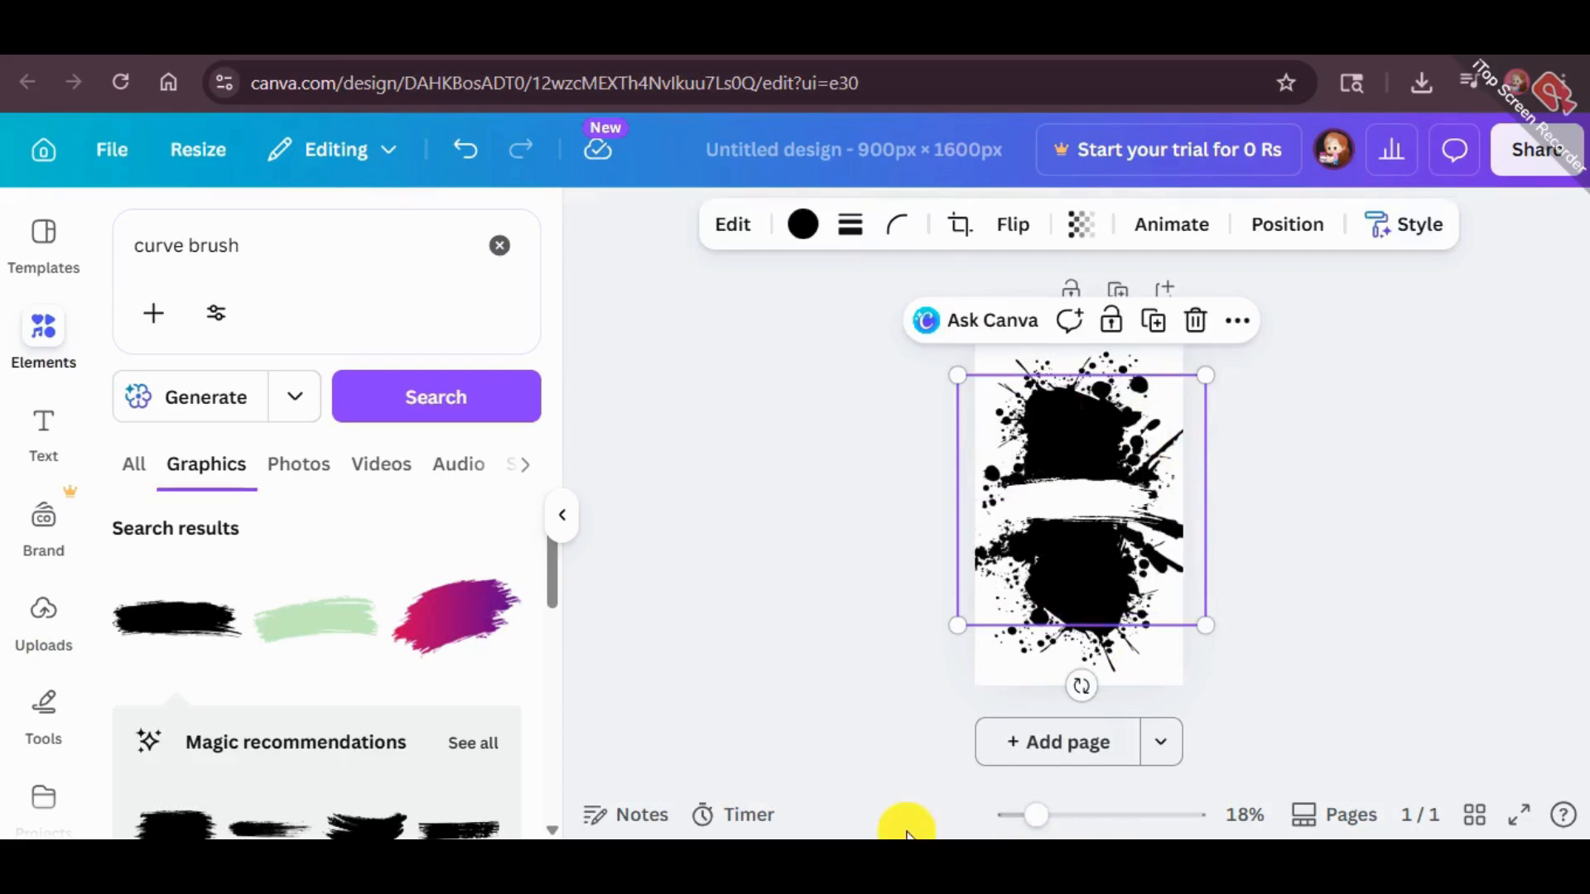
Add a heading reading "Philippines" over the white brush stroke
{"action": "left_click", "coordinate": [43, 424]}
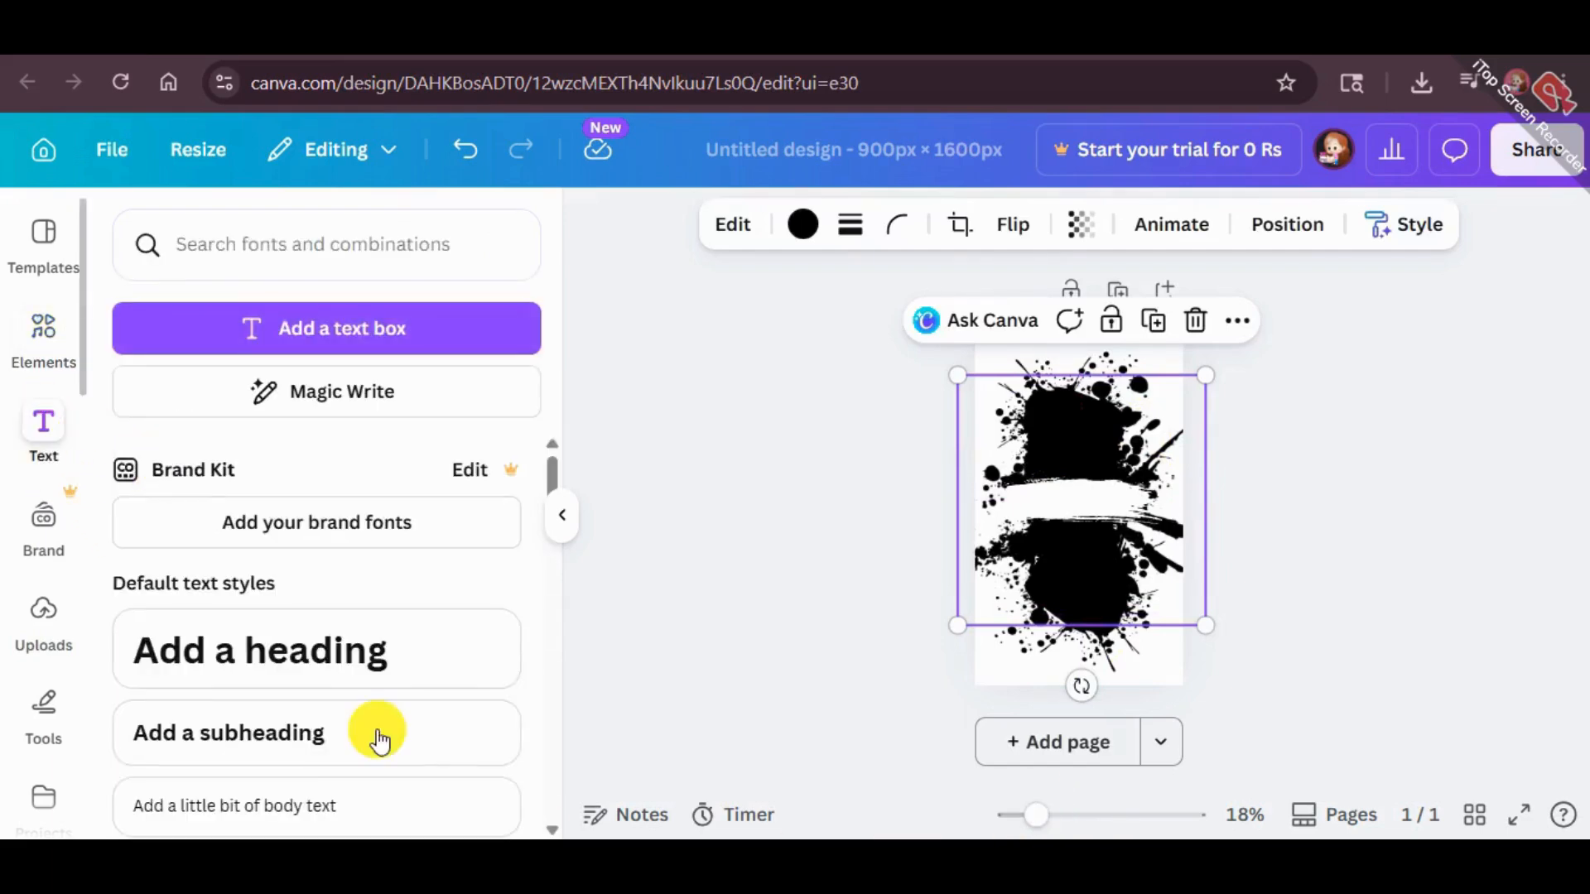
{"action": "left_click", "coordinate": [319, 650]}
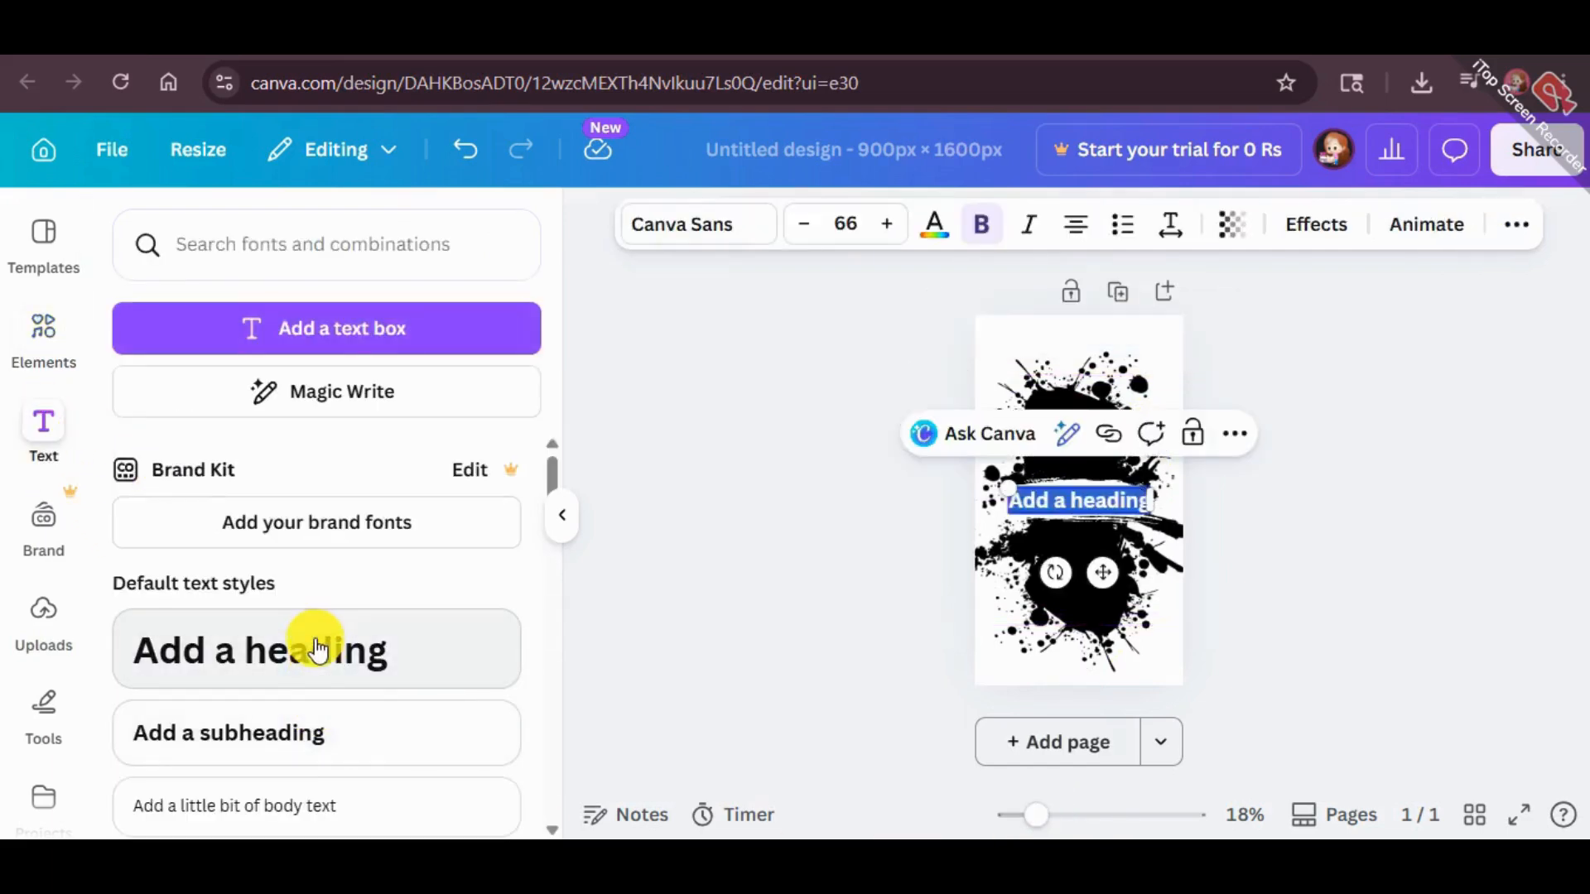
{"action": "type", "text": "Phil"}
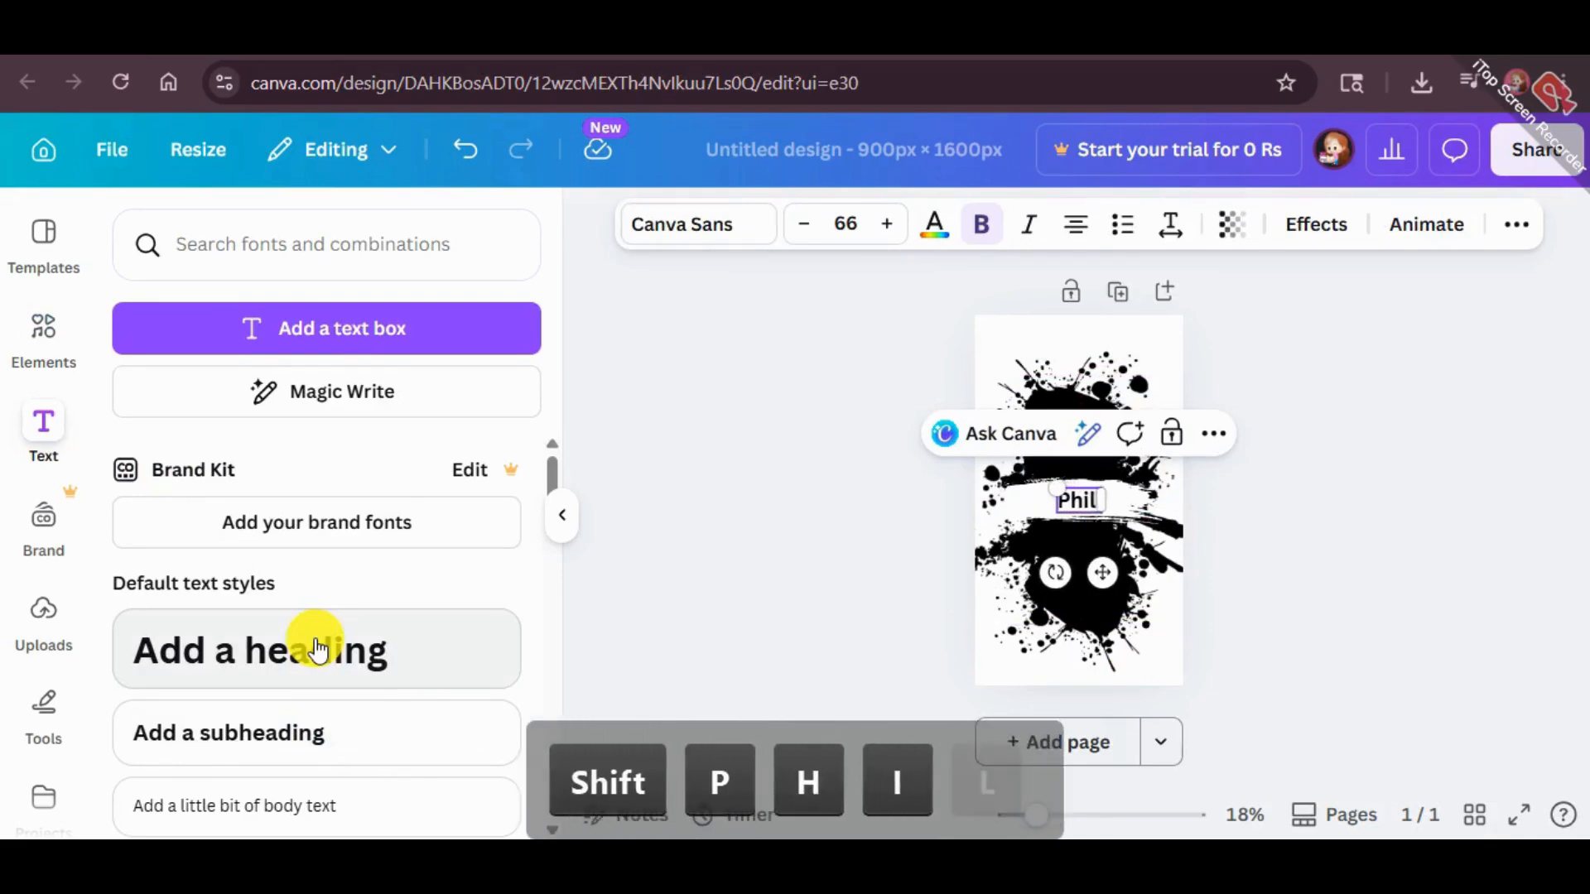
{"action": "type", "text": "ippines"}
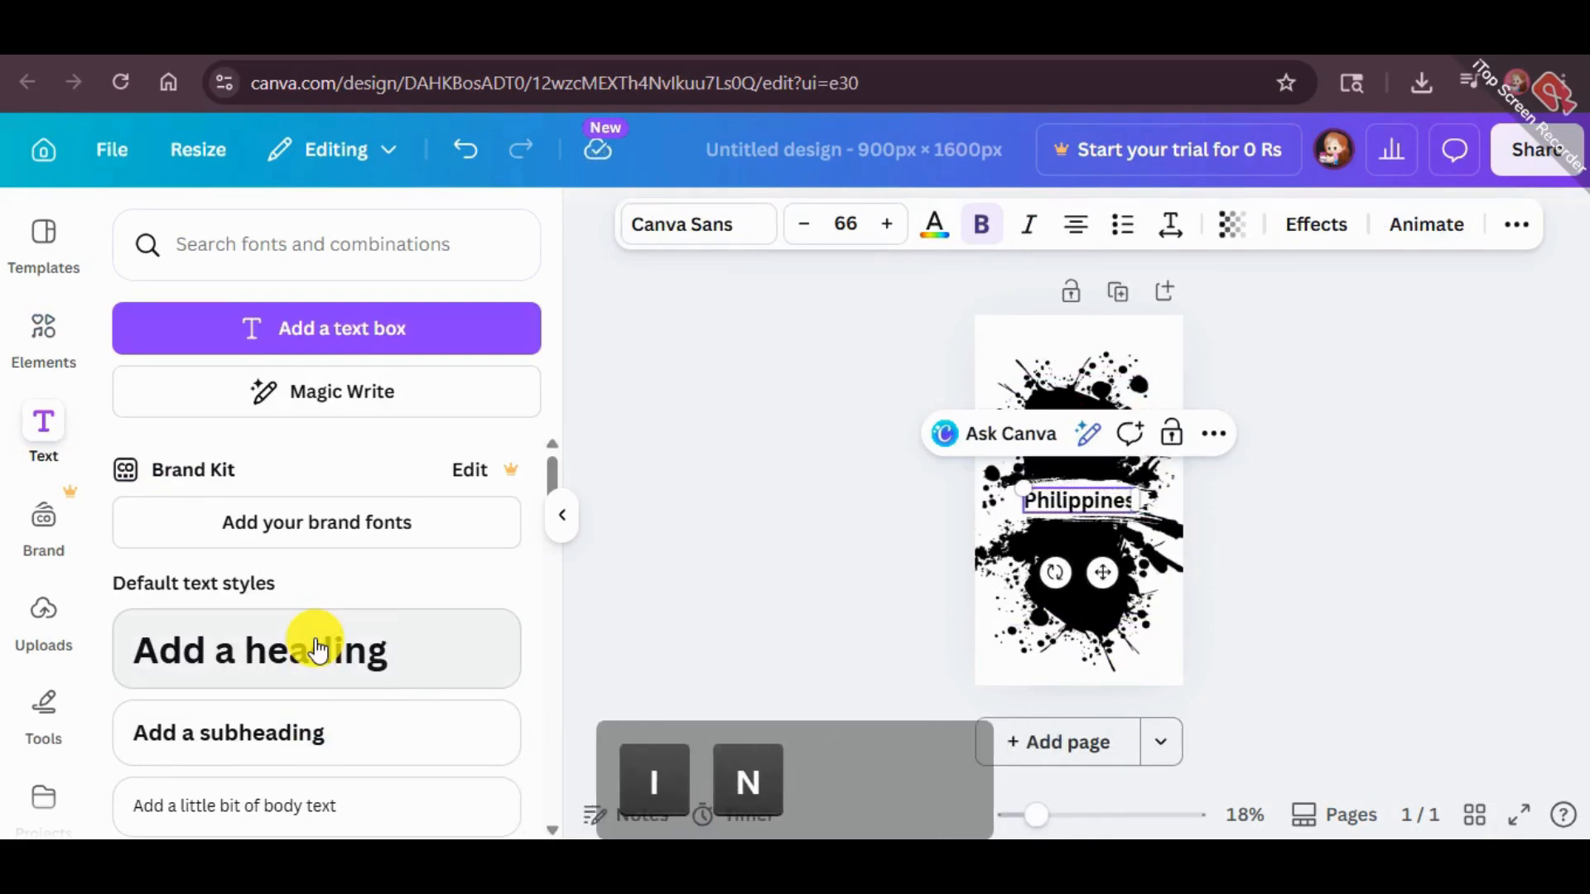
{"action": "left_click", "coordinate": [1377, 518]}
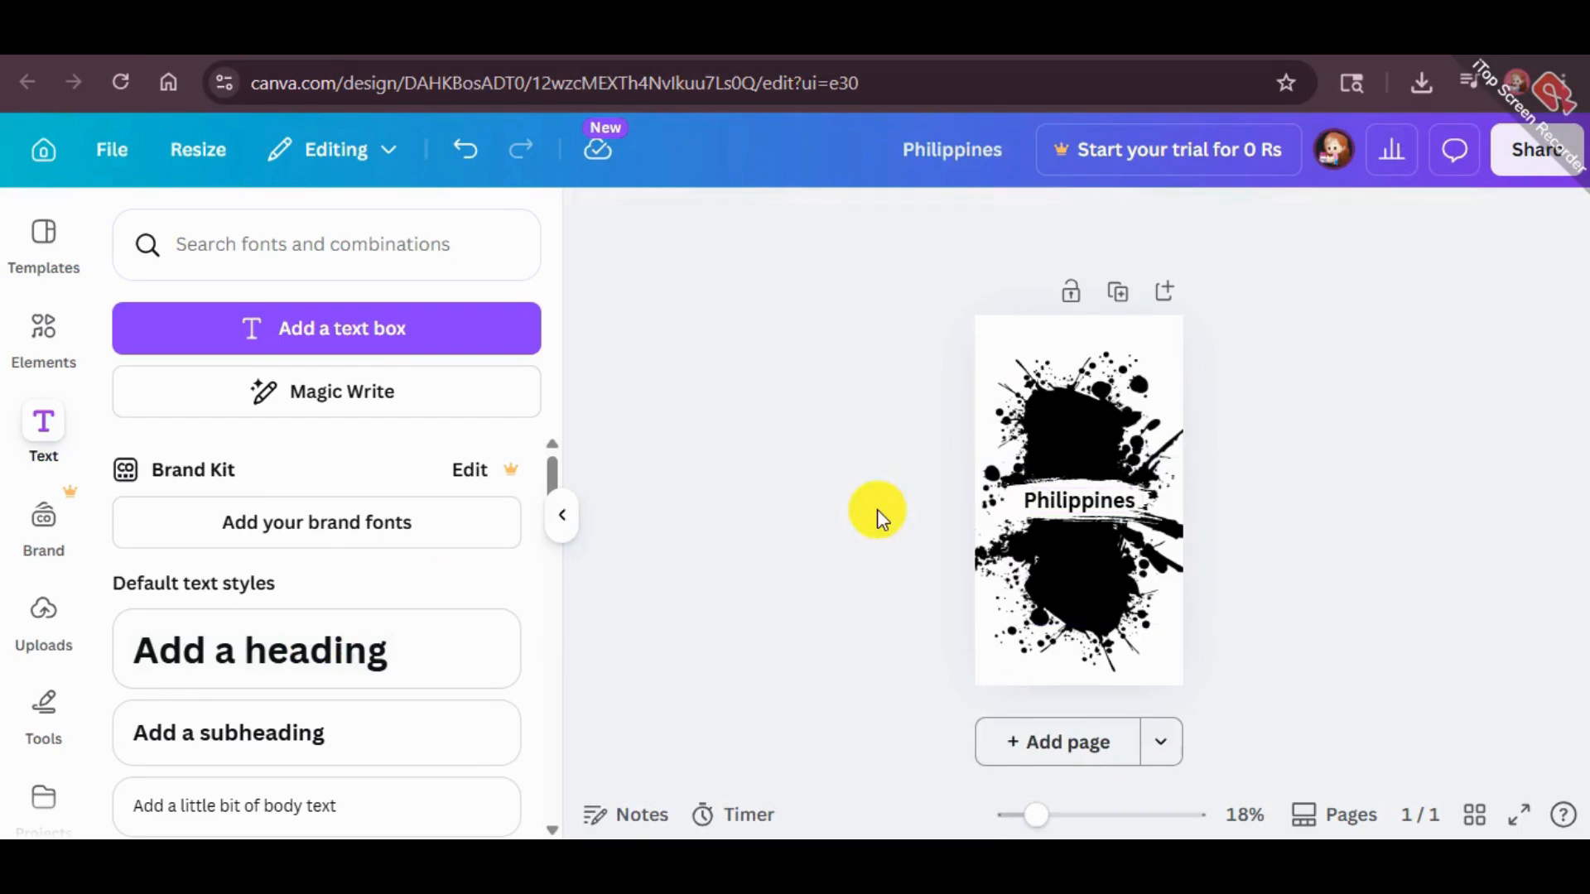
{"action": "left_click", "coordinate": [1013, 522]}
{"action": "left_click_drag", "start_coordinate": [1018, 520], "coordinate": [1027, 518]}
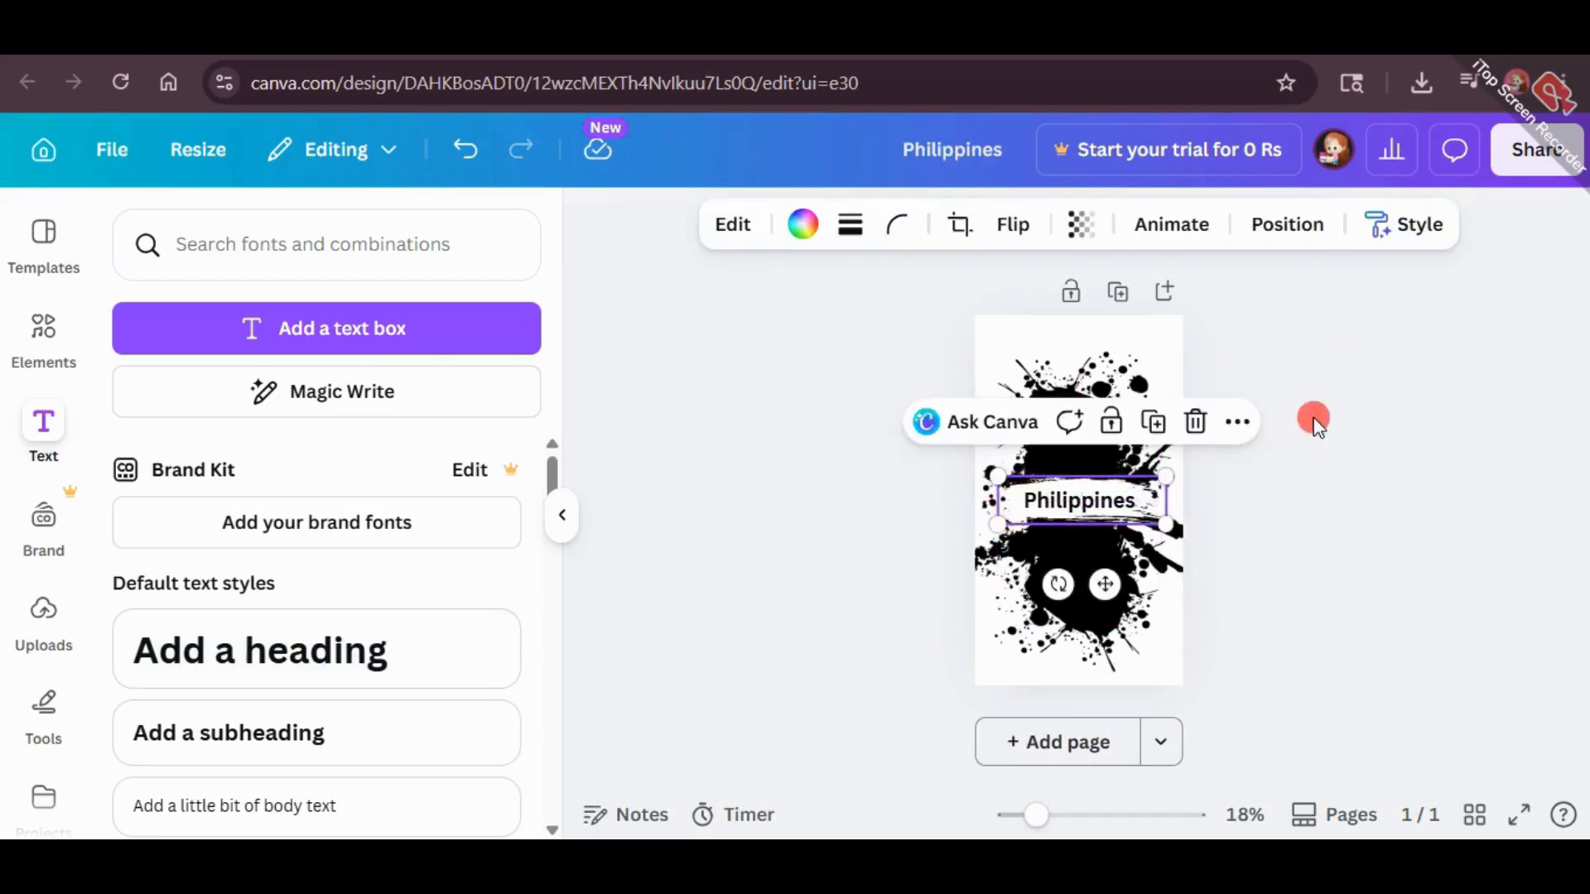
Apply the Curve shape effect to the "Philippines" heading and set its curve to 8
{"action": "left_click", "coordinate": [1119, 506]}
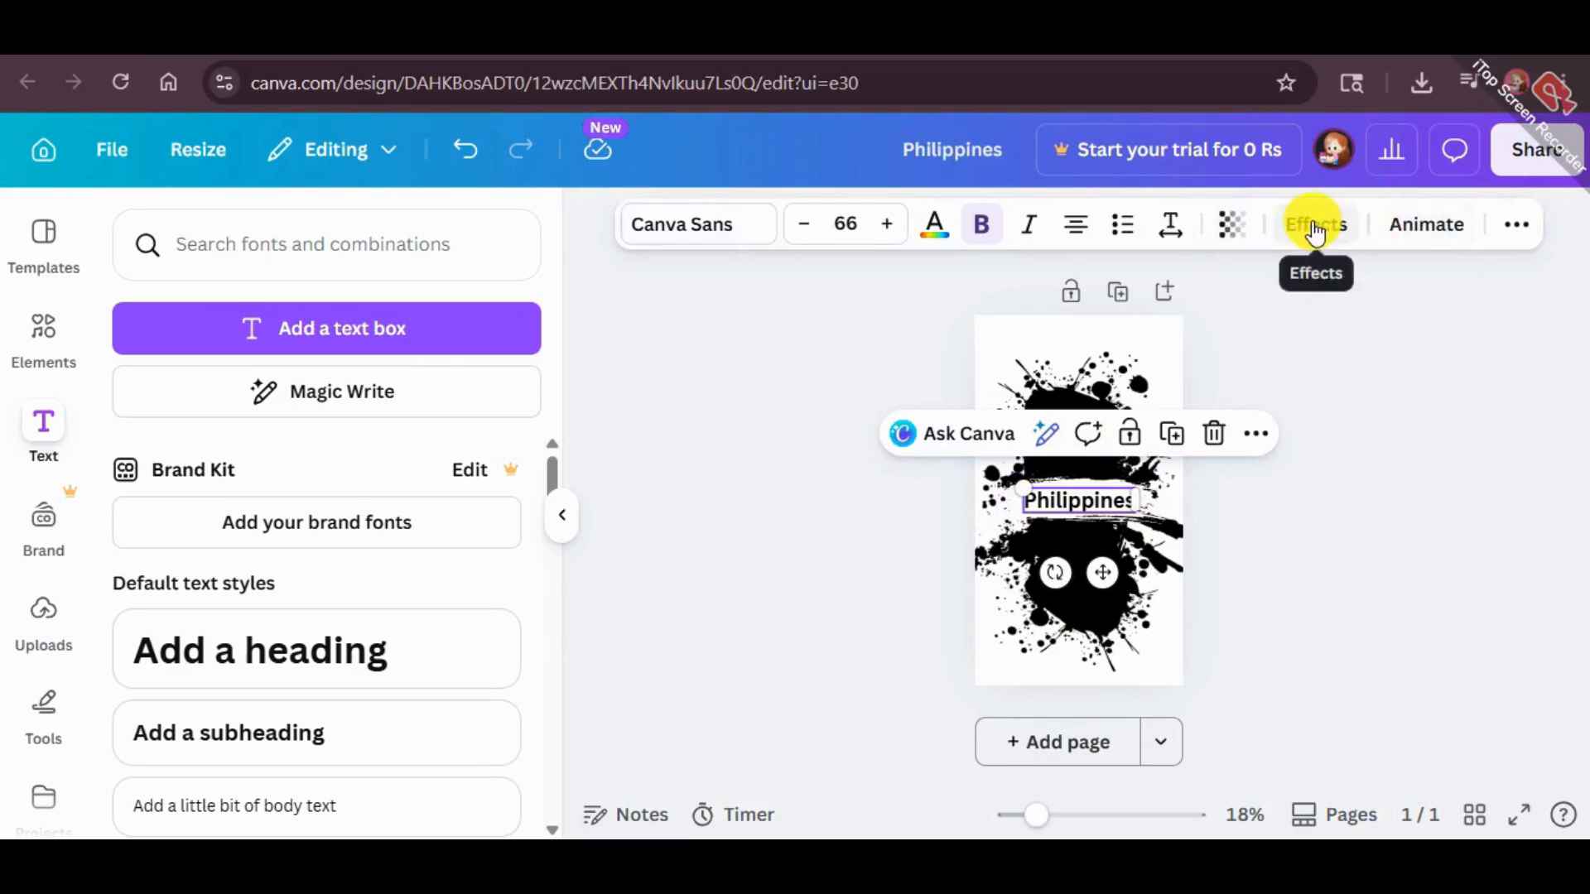
{"action": "left_click", "coordinate": [1315, 228]}
{"action": "scroll", "coordinate": [236, 542], "scroll_direction": "down", "scroll_amount": 1}
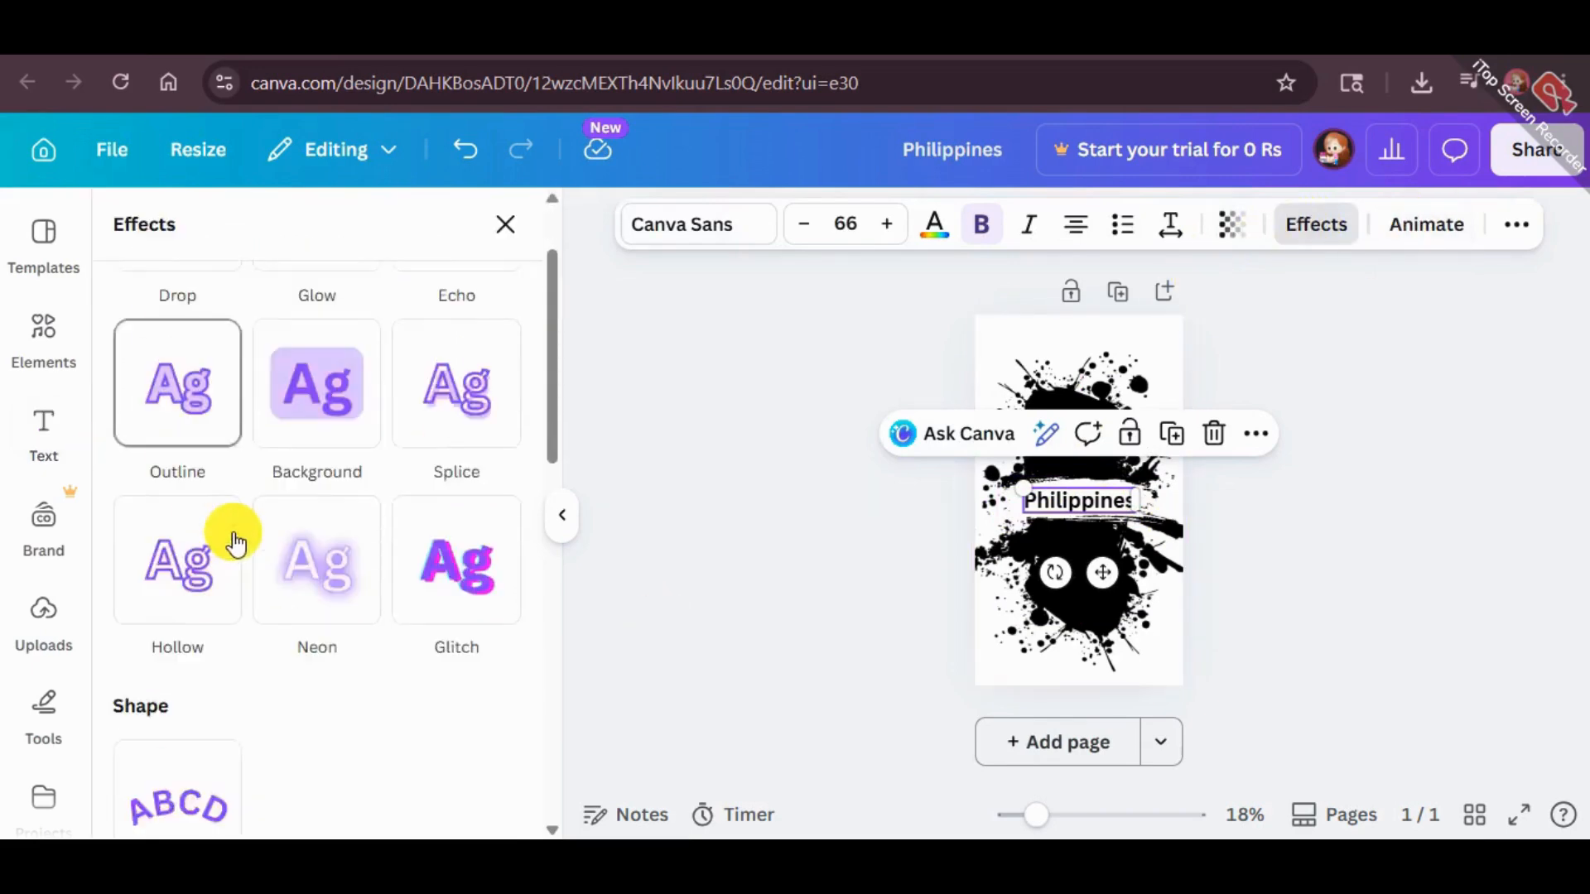
{"action": "scroll", "coordinate": [236, 542], "scroll_direction": "down", "scroll_amount": 3}
{"action": "left_click", "coordinate": [230, 578]}
{"action": "scroll", "coordinate": [383, 663], "scroll_direction": "down", "scroll_amount": 3}
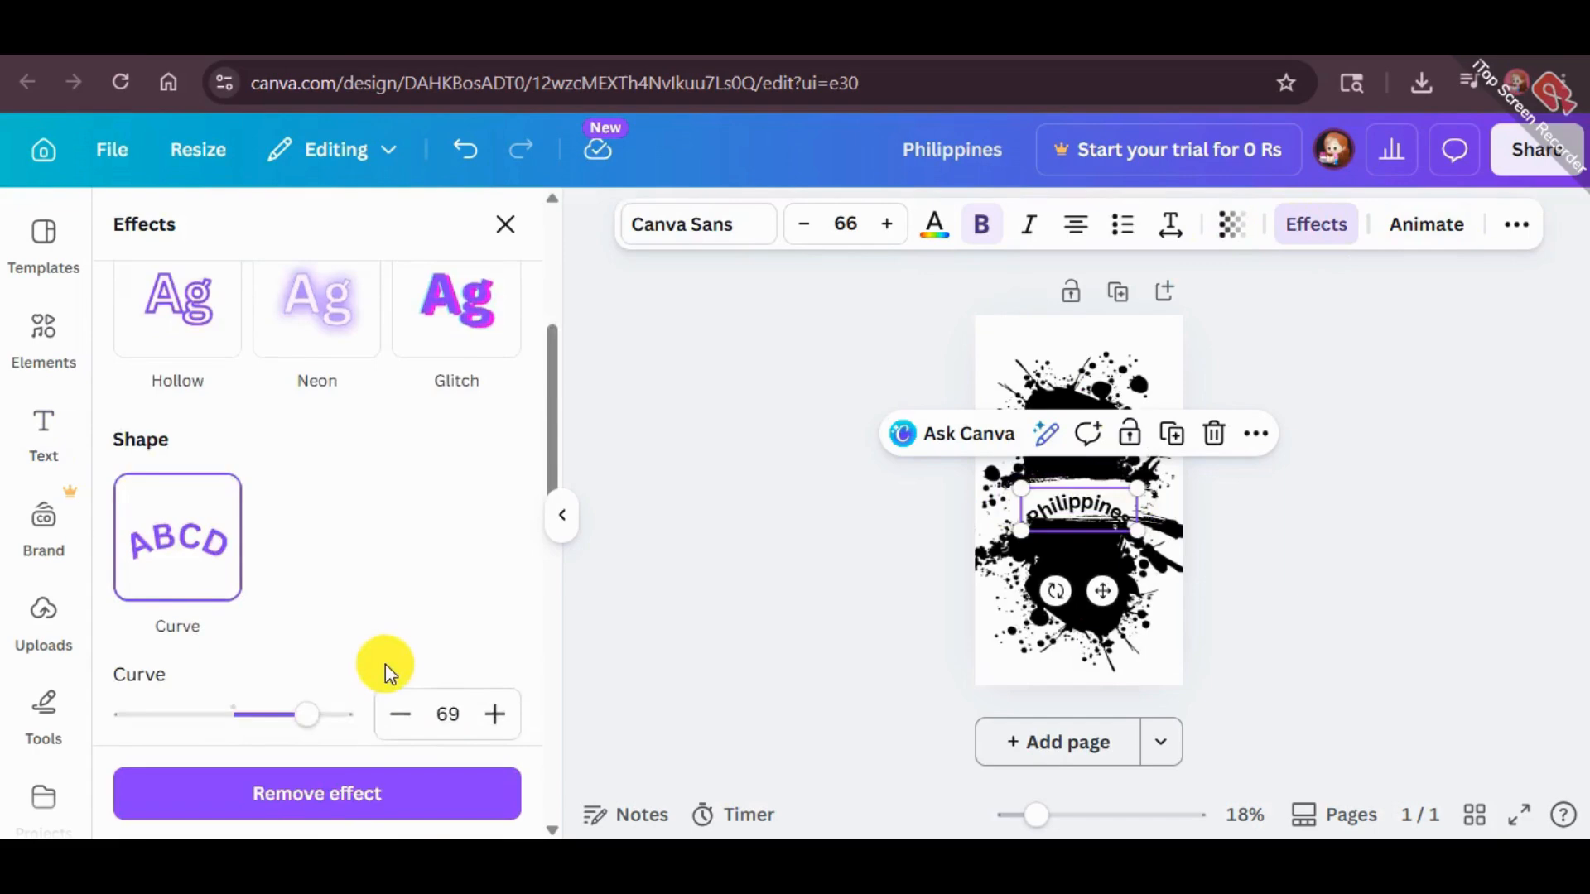
{"action": "left_click_drag", "start_coordinate": [301, 590], "coordinate": [244, 572]}
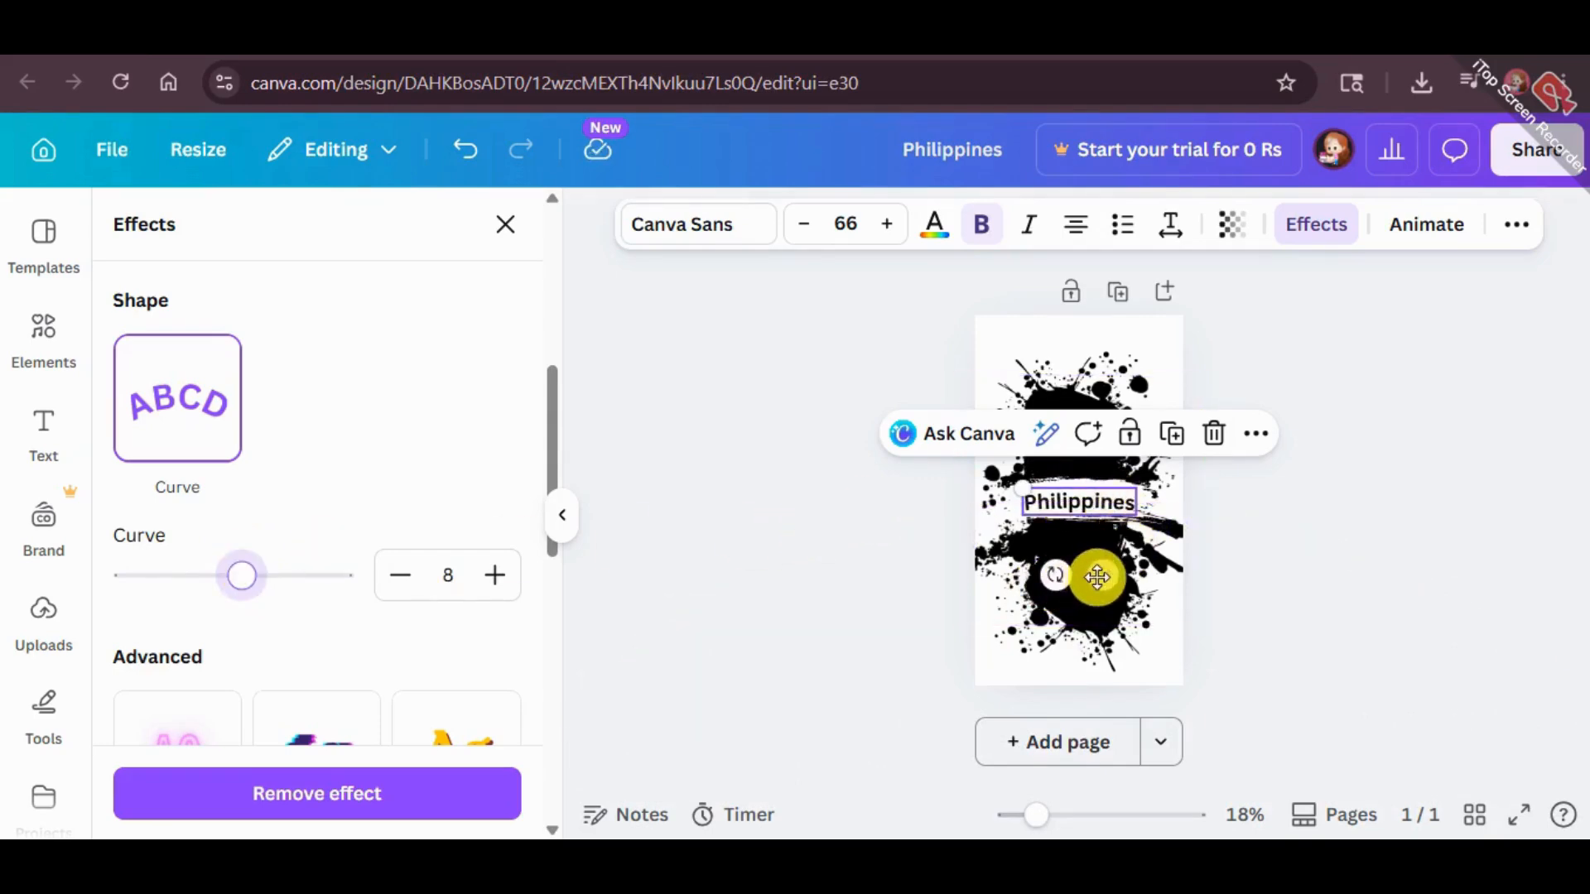
Fine-tune the position of the curved heading so it sits centred on the white brush stroke
{"action": "left_click_drag", "start_coordinate": [1097, 574], "coordinate": [1111, 560]}
{"action": "key", "text": "Up"}
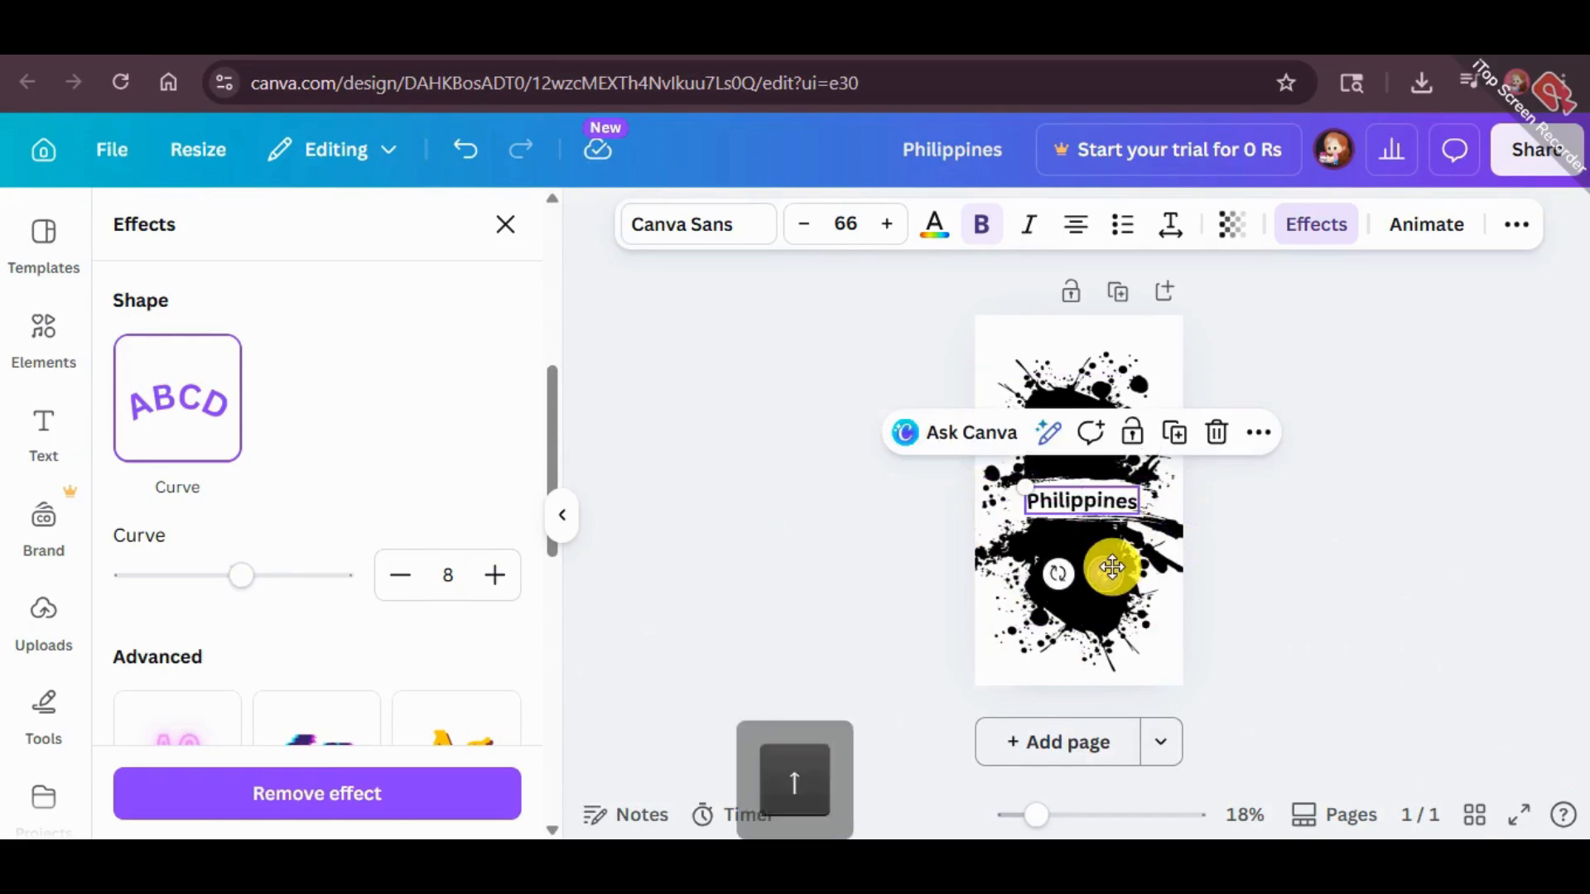
{"action": "left_click", "coordinate": [1526, 498]}
{"action": "left_click", "coordinate": [1108, 505]}
{"action": "left_click", "coordinate": [1221, 527]}
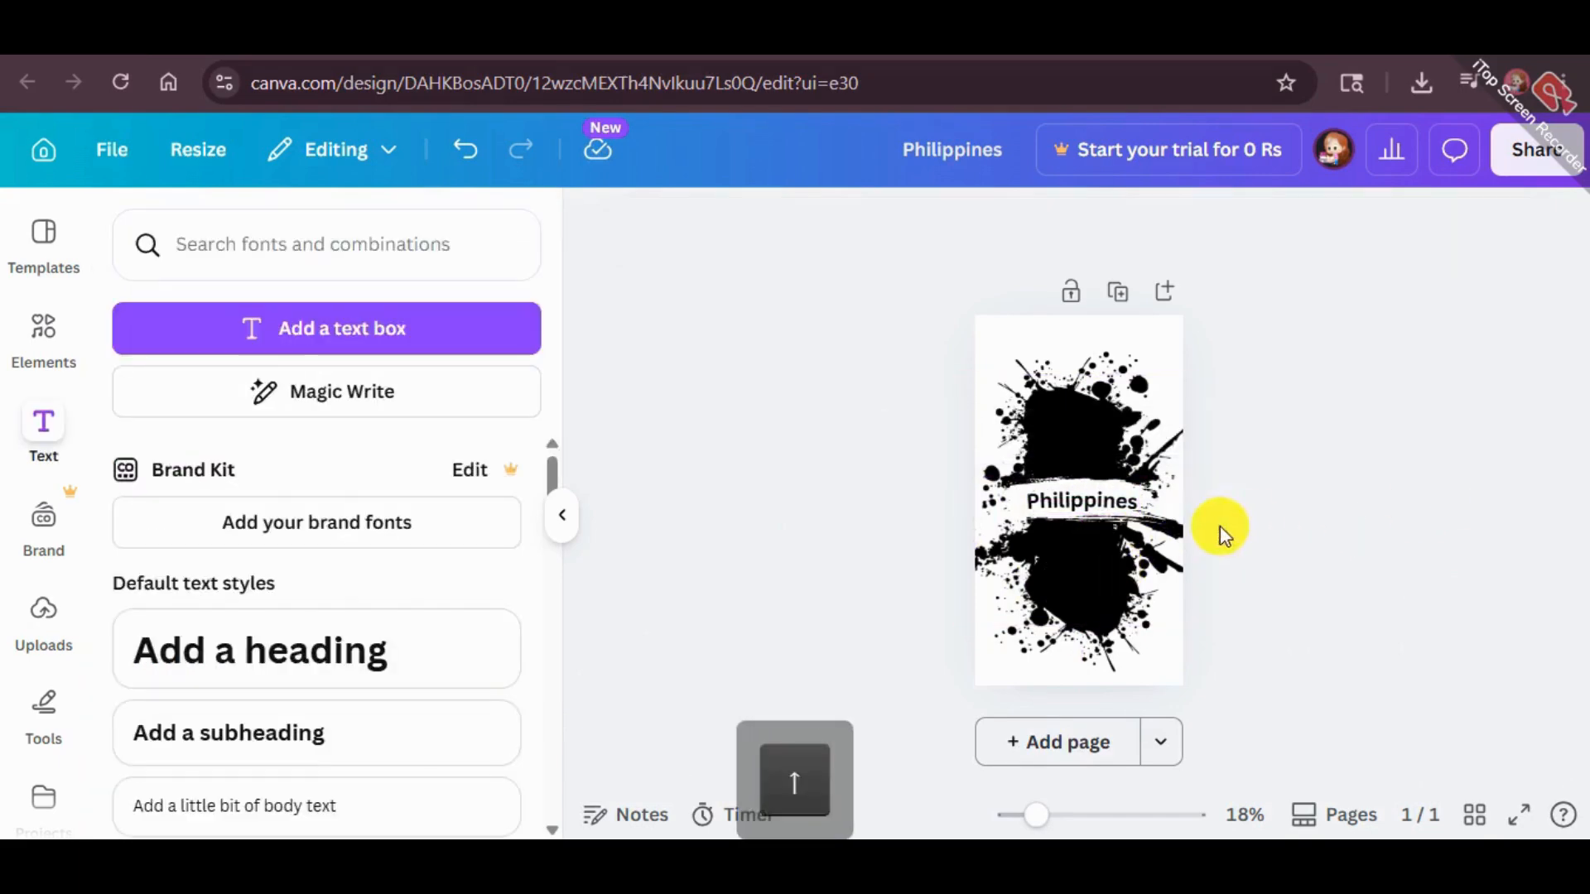
{"action": "left_click", "coordinate": [1095, 500]}
{"action": "key", "text": "Up"}
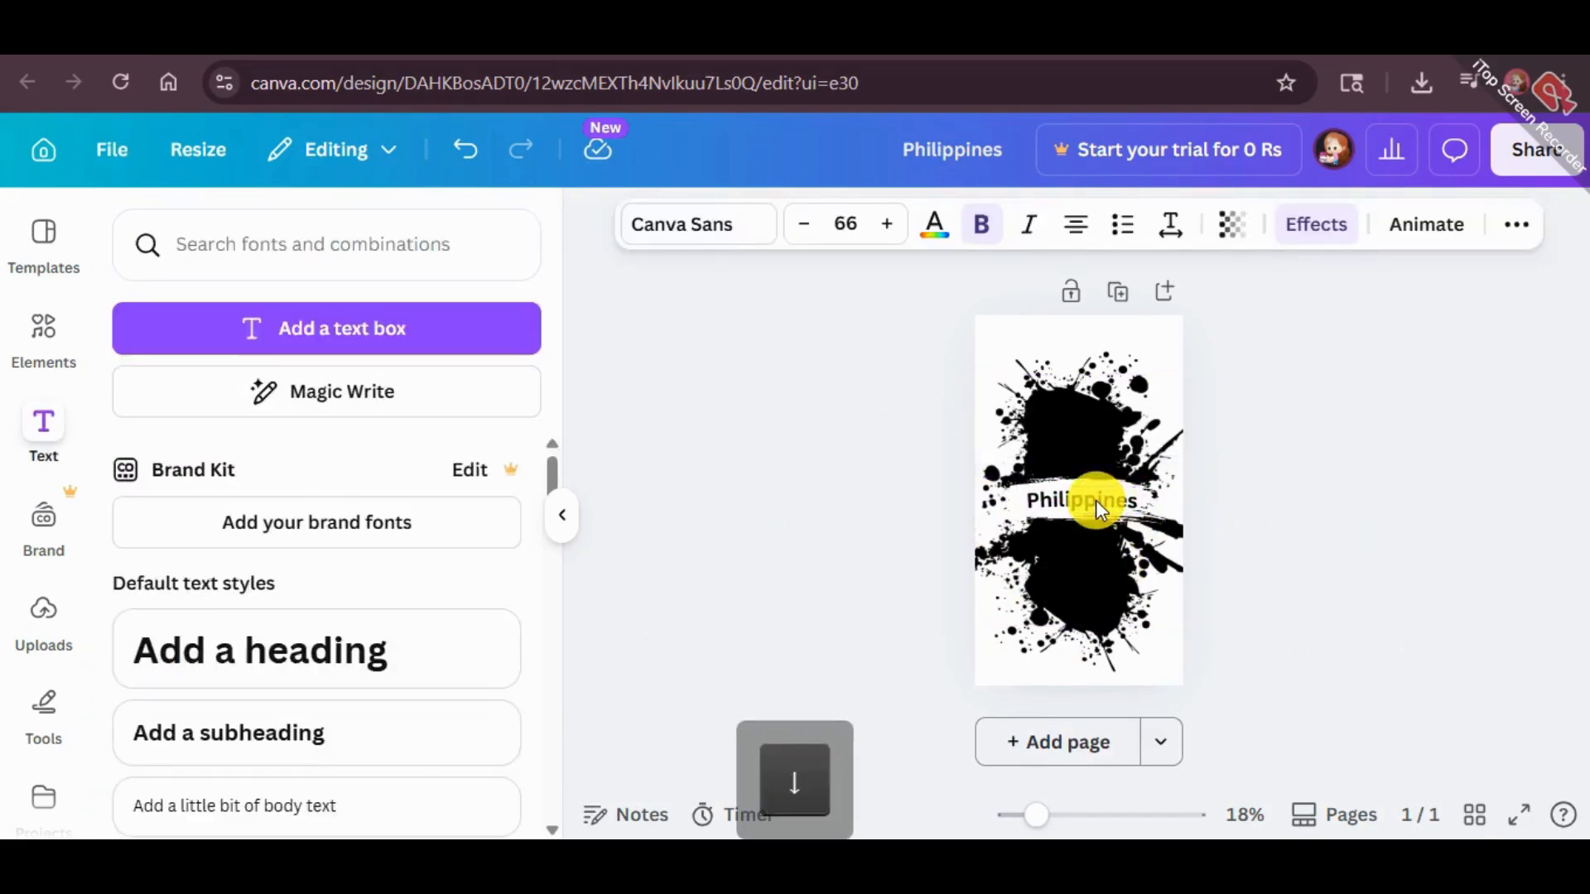
Change the "Philippines" heading to all uppercase letters
{"action": "left_click", "coordinate": [1085, 507]}
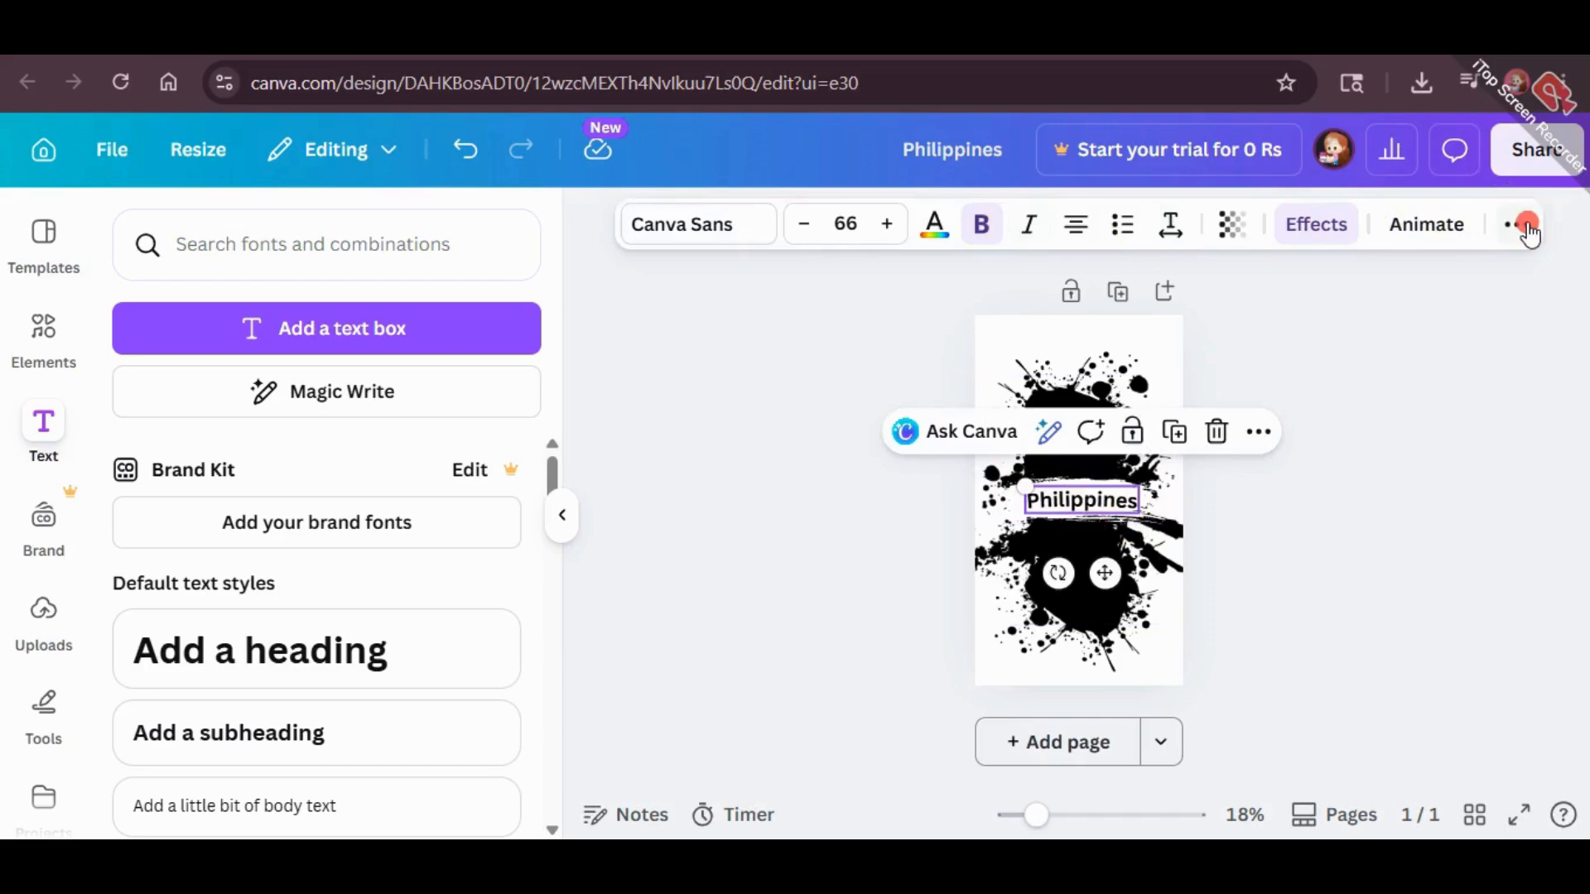
{"action": "left_click", "coordinate": [1524, 225]}
{"action": "left_click", "coordinate": [1345, 290]}
{"action": "left_click", "coordinate": [1306, 595]}
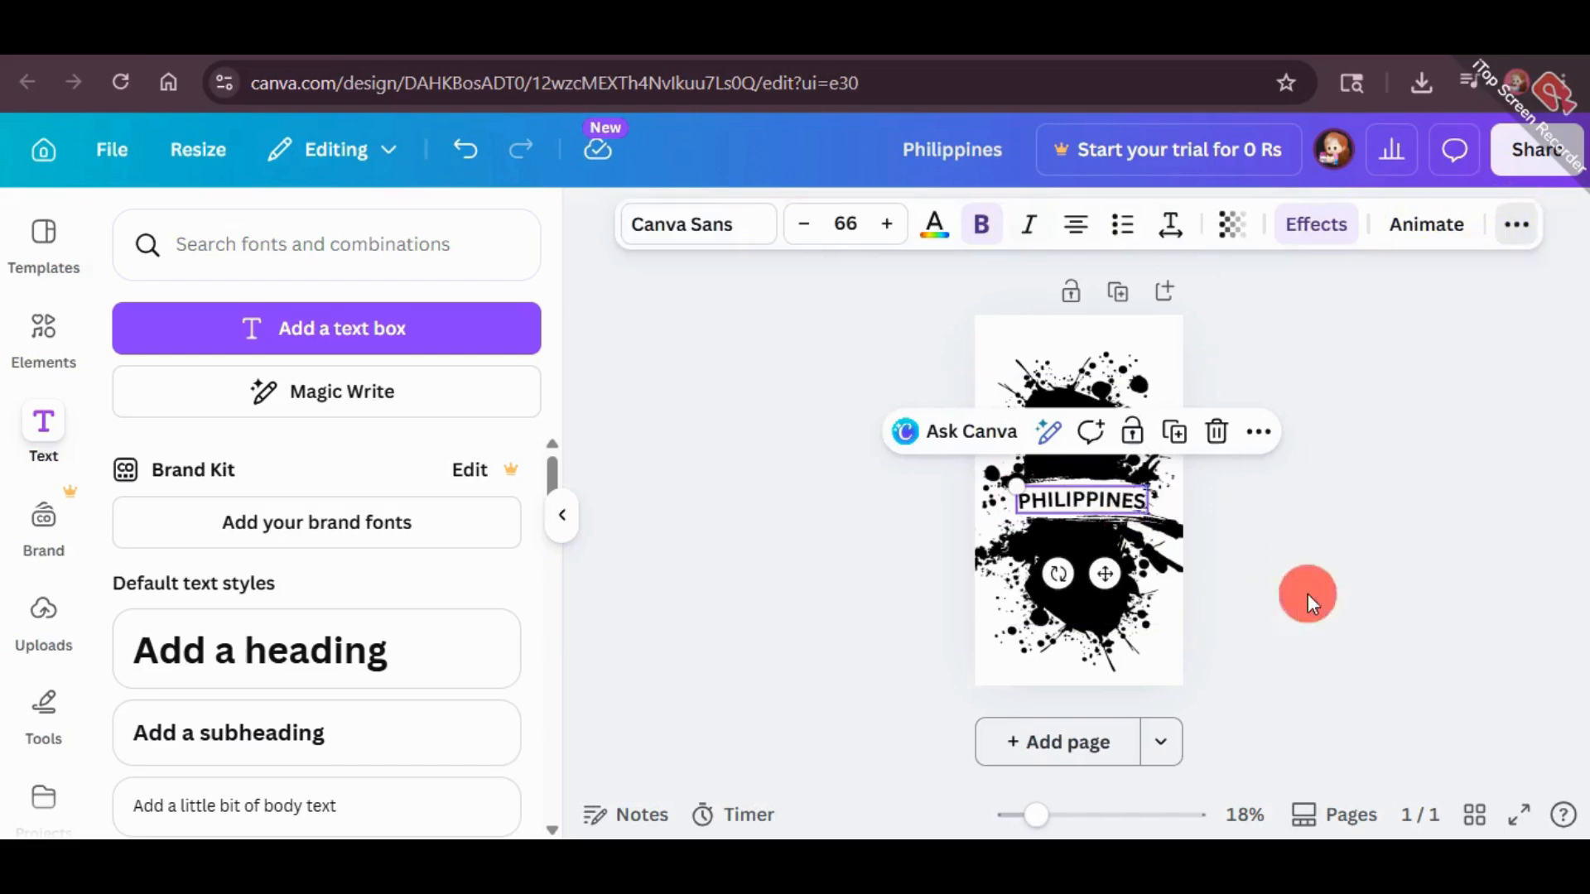
{"action": "left_click", "coordinate": [1308, 593]}
Set the heading's font to Anton and enlarge the text to size 75.7
{"action": "left_click", "coordinate": [1062, 513]}
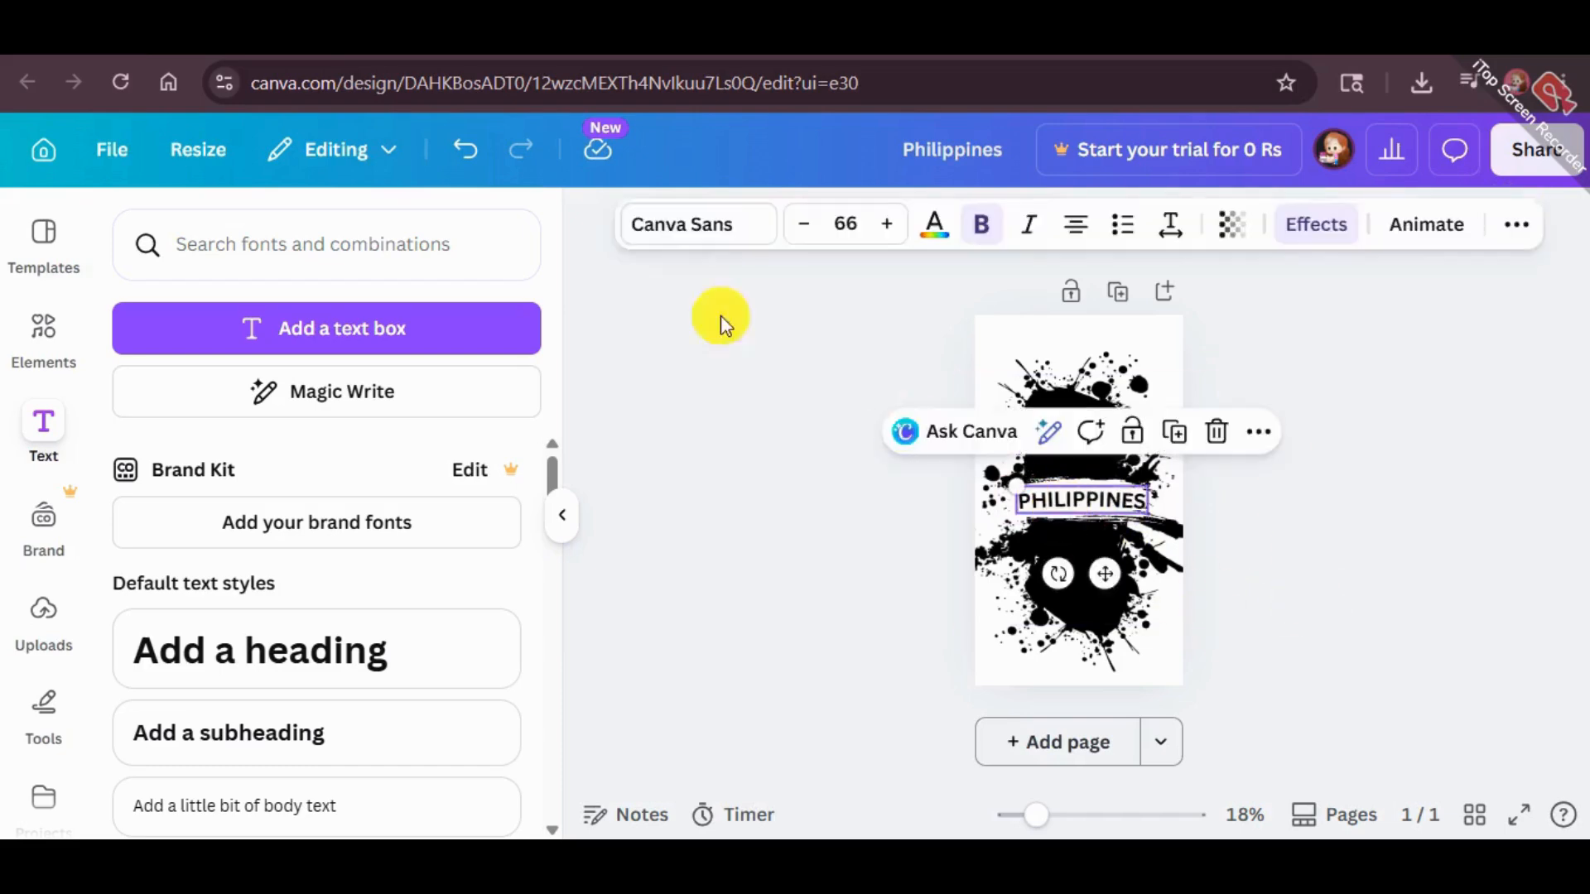
{"action": "left_click", "coordinate": [684, 242]}
{"action": "scroll", "coordinate": [185, 649], "scroll_direction": "down", "scroll_amount": 3}
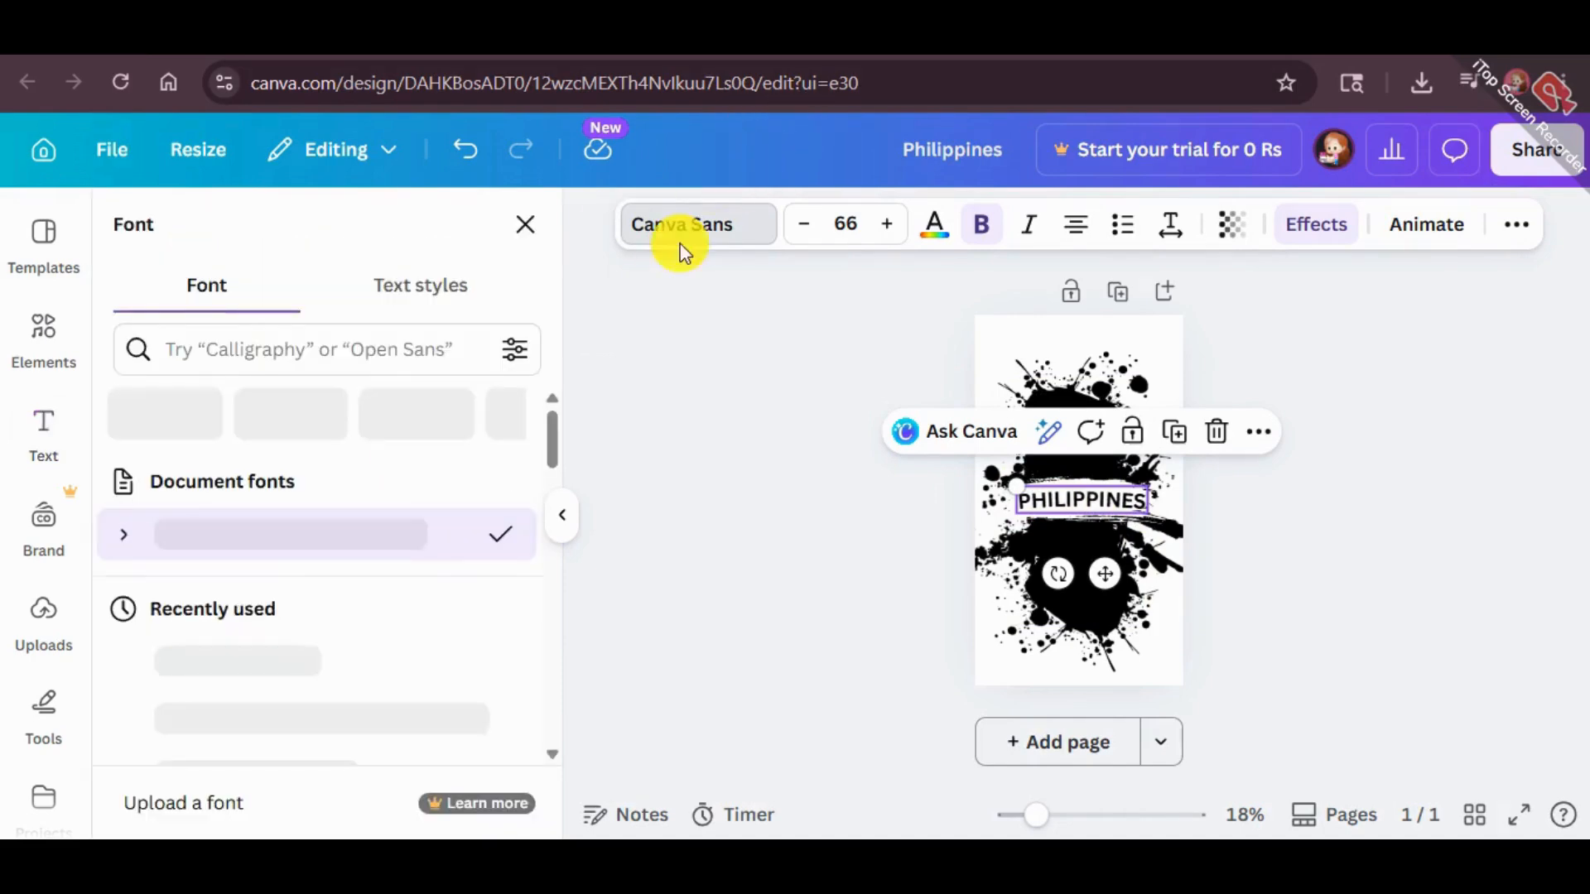
{"action": "scroll", "coordinate": [226, 603], "scroll_direction": "down", "scroll_amount": 1}
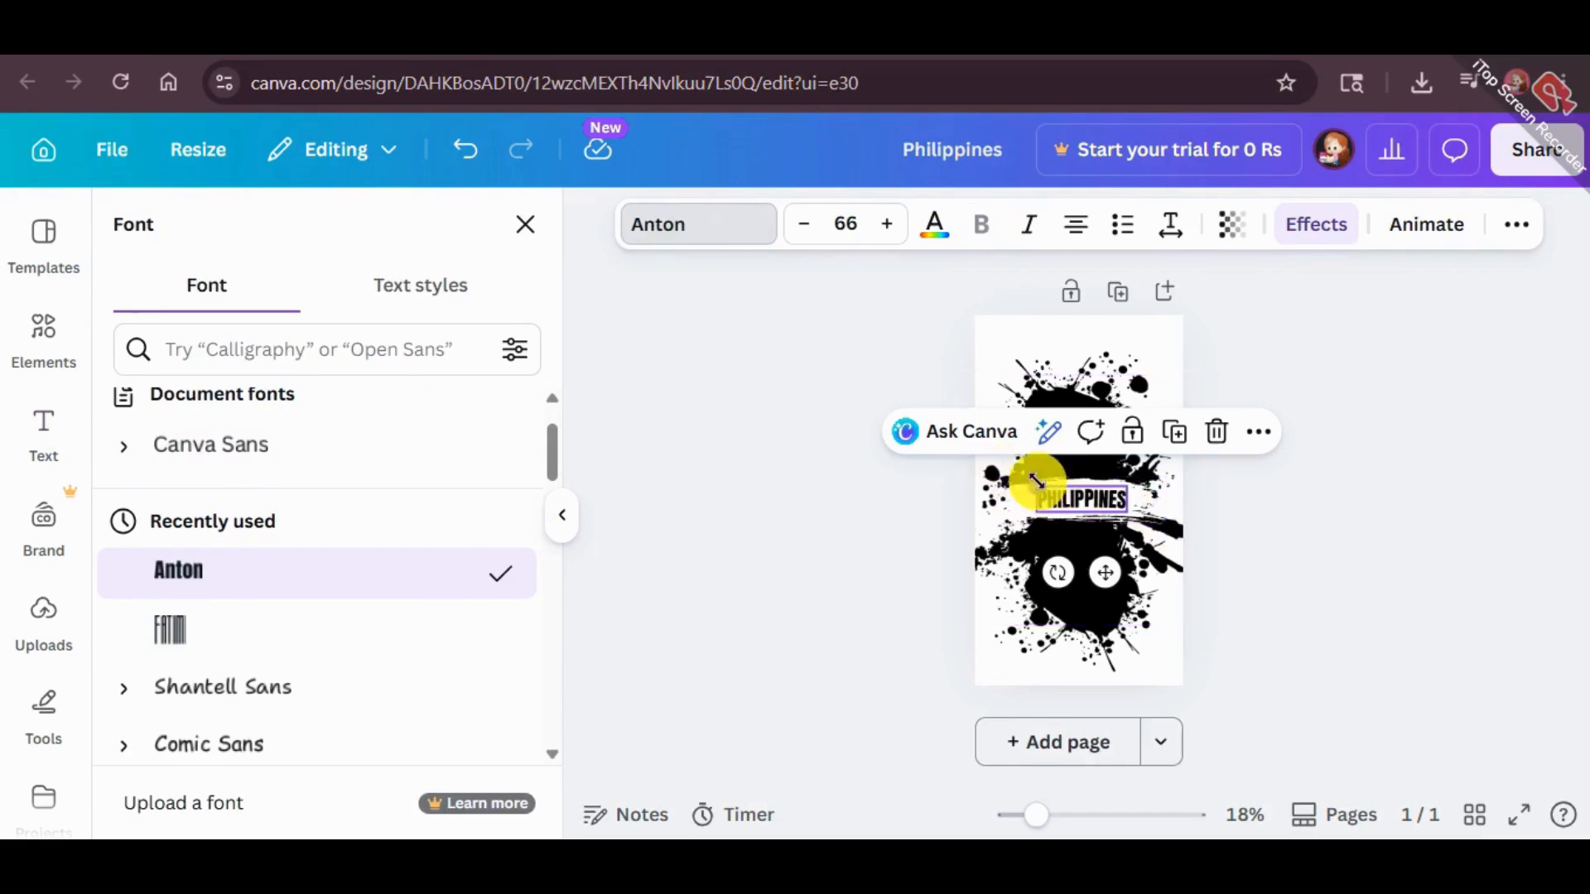
{"action": "left_click_drag", "start_coordinate": [1035, 486], "coordinate": [1074, 495]}
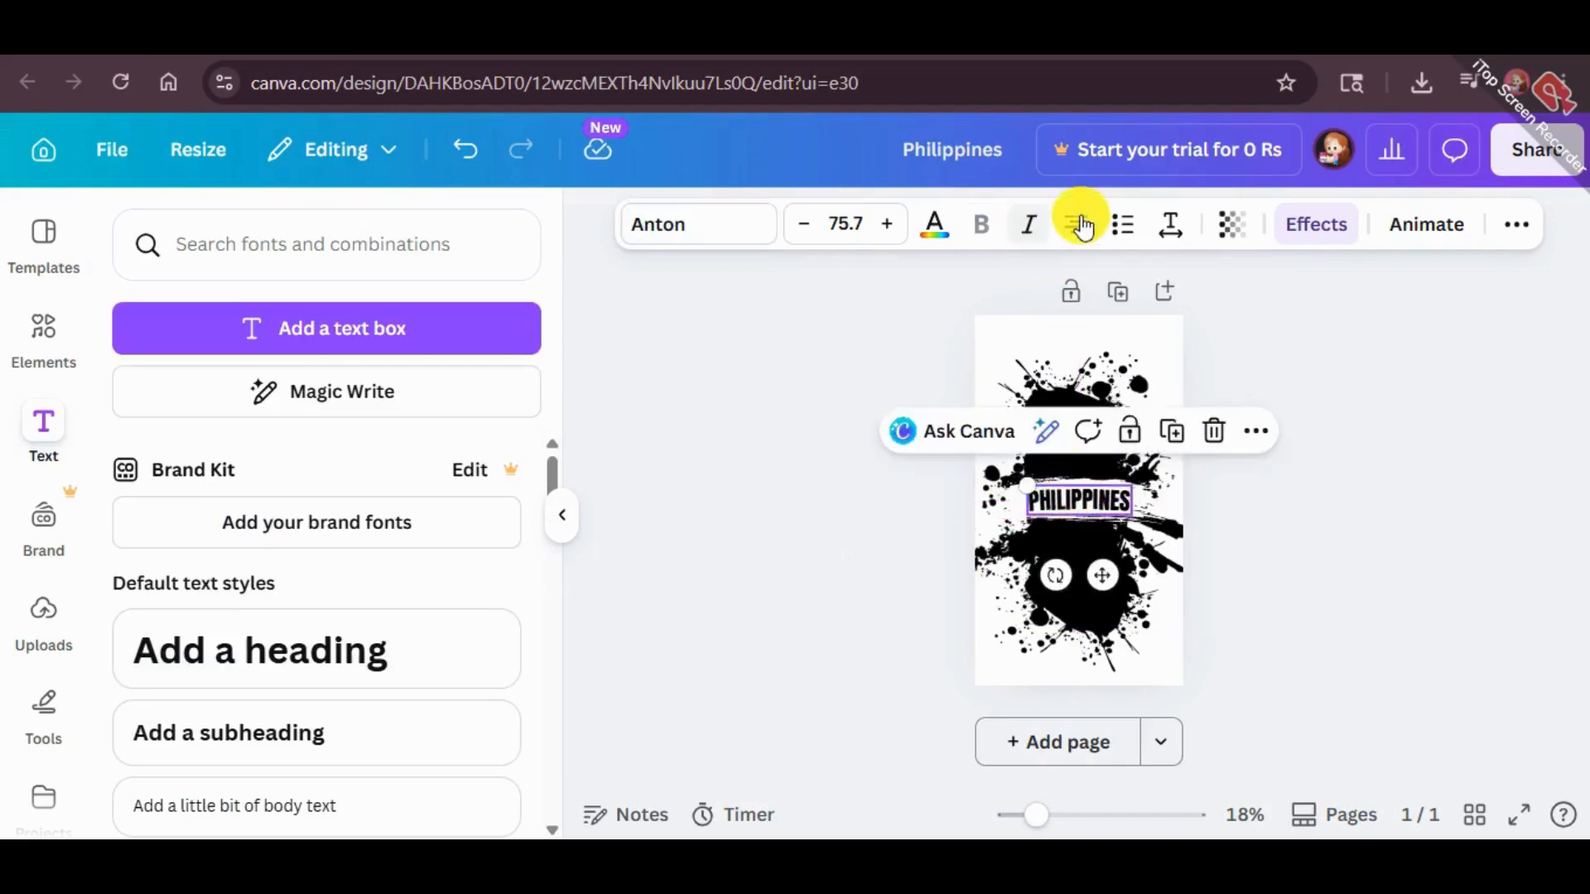
Widen the heading's letter spacing to 170 and reduce it slightly to fit the brush stroke
{"action": "left_click", "coordinate": [1172, 230]}
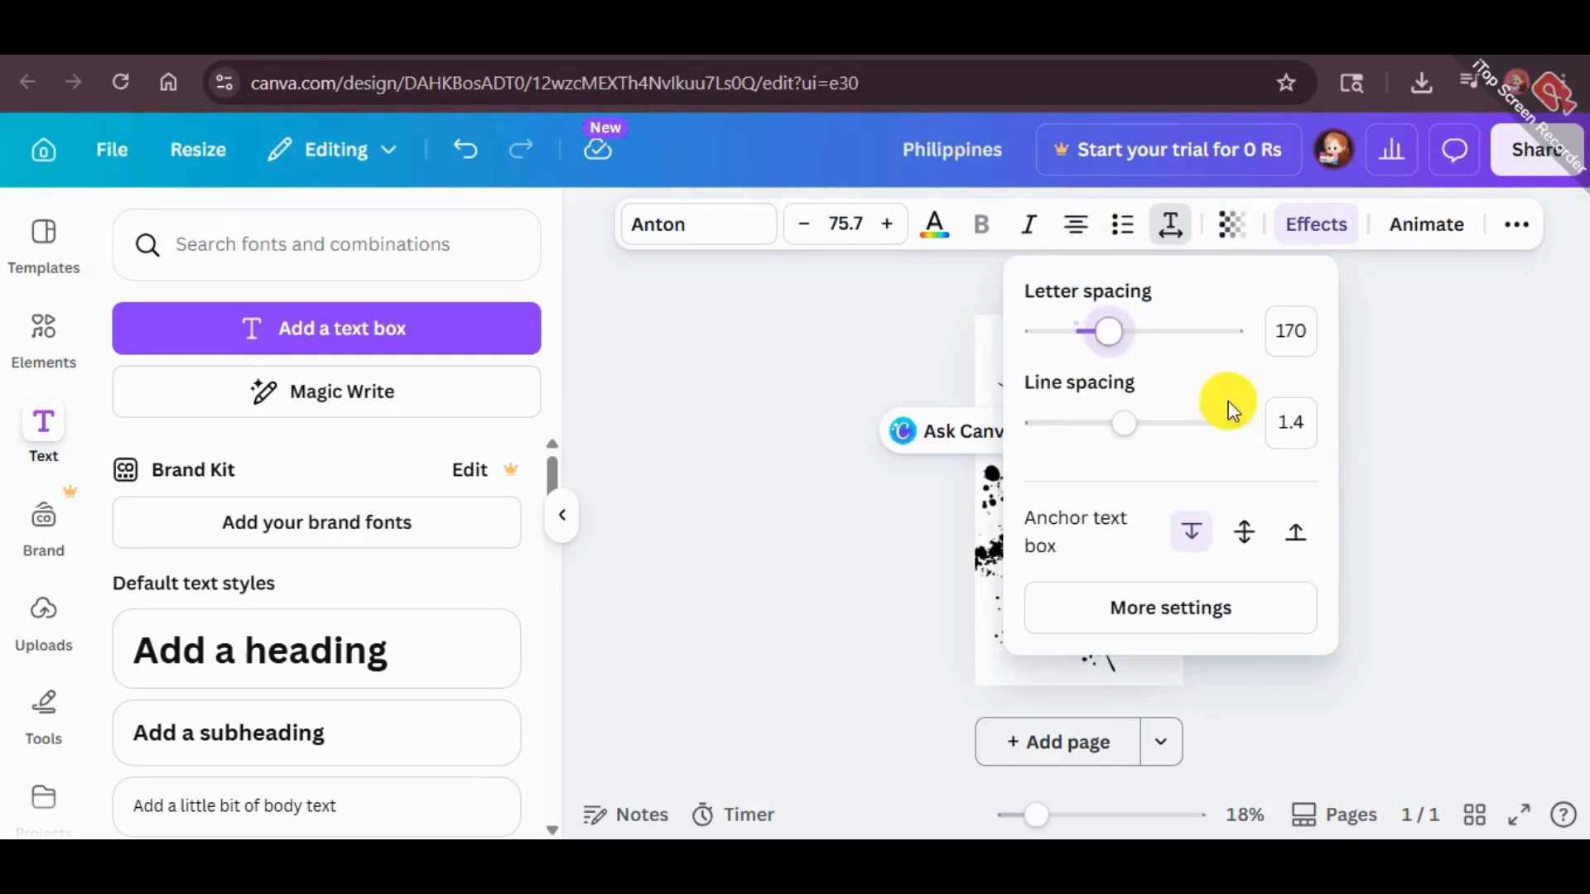
{"action": "left_click", "coordinate": [1482, 495]}
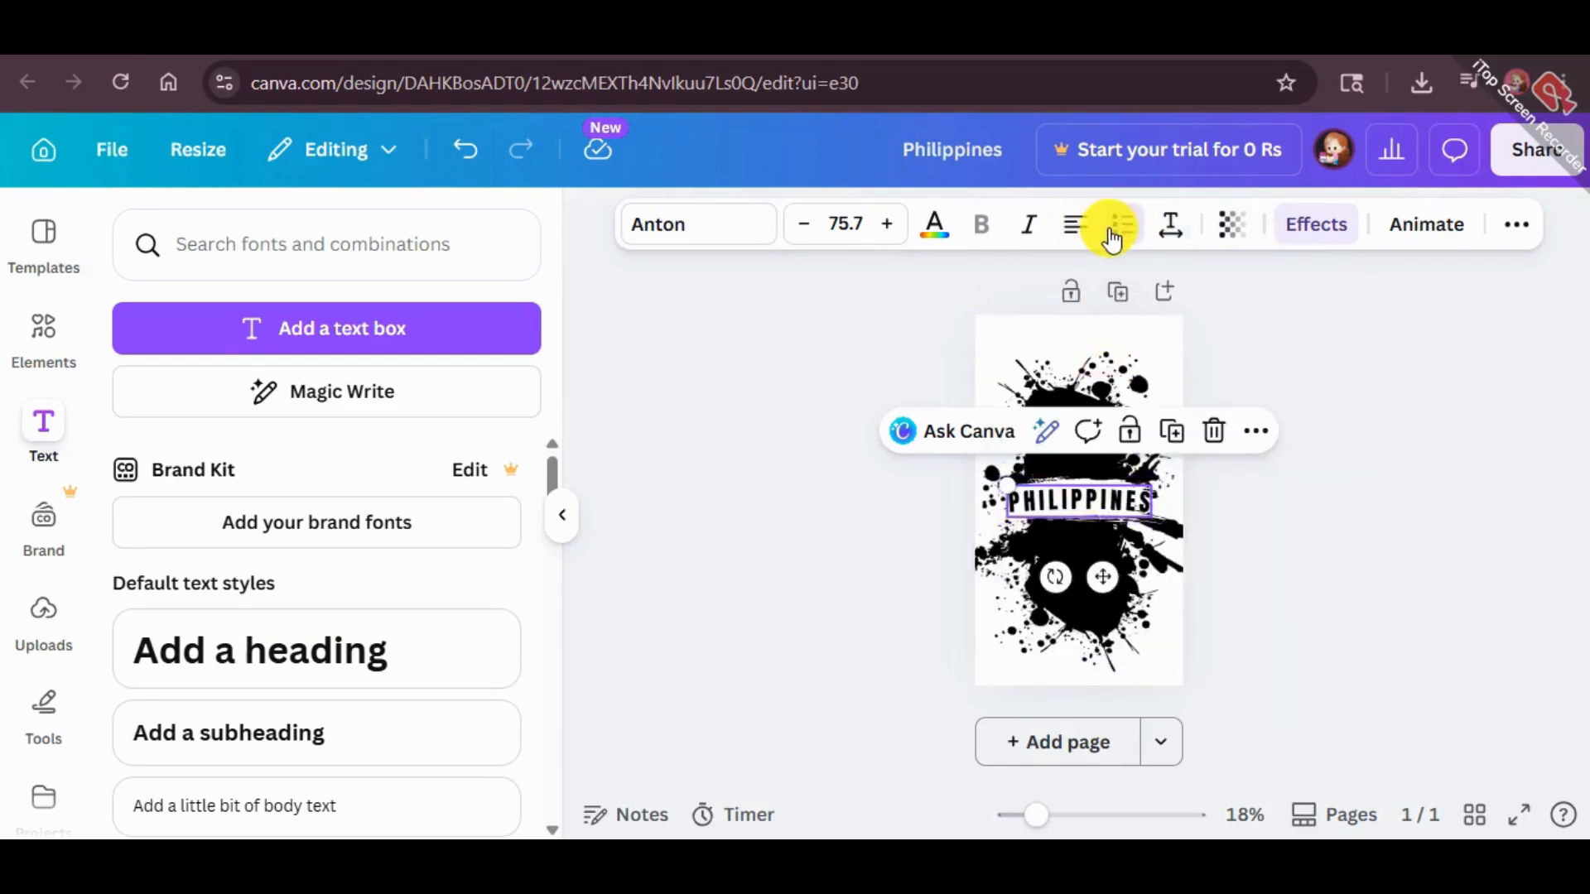
{"action": "left_click", "coordinate": [1169, 228]}
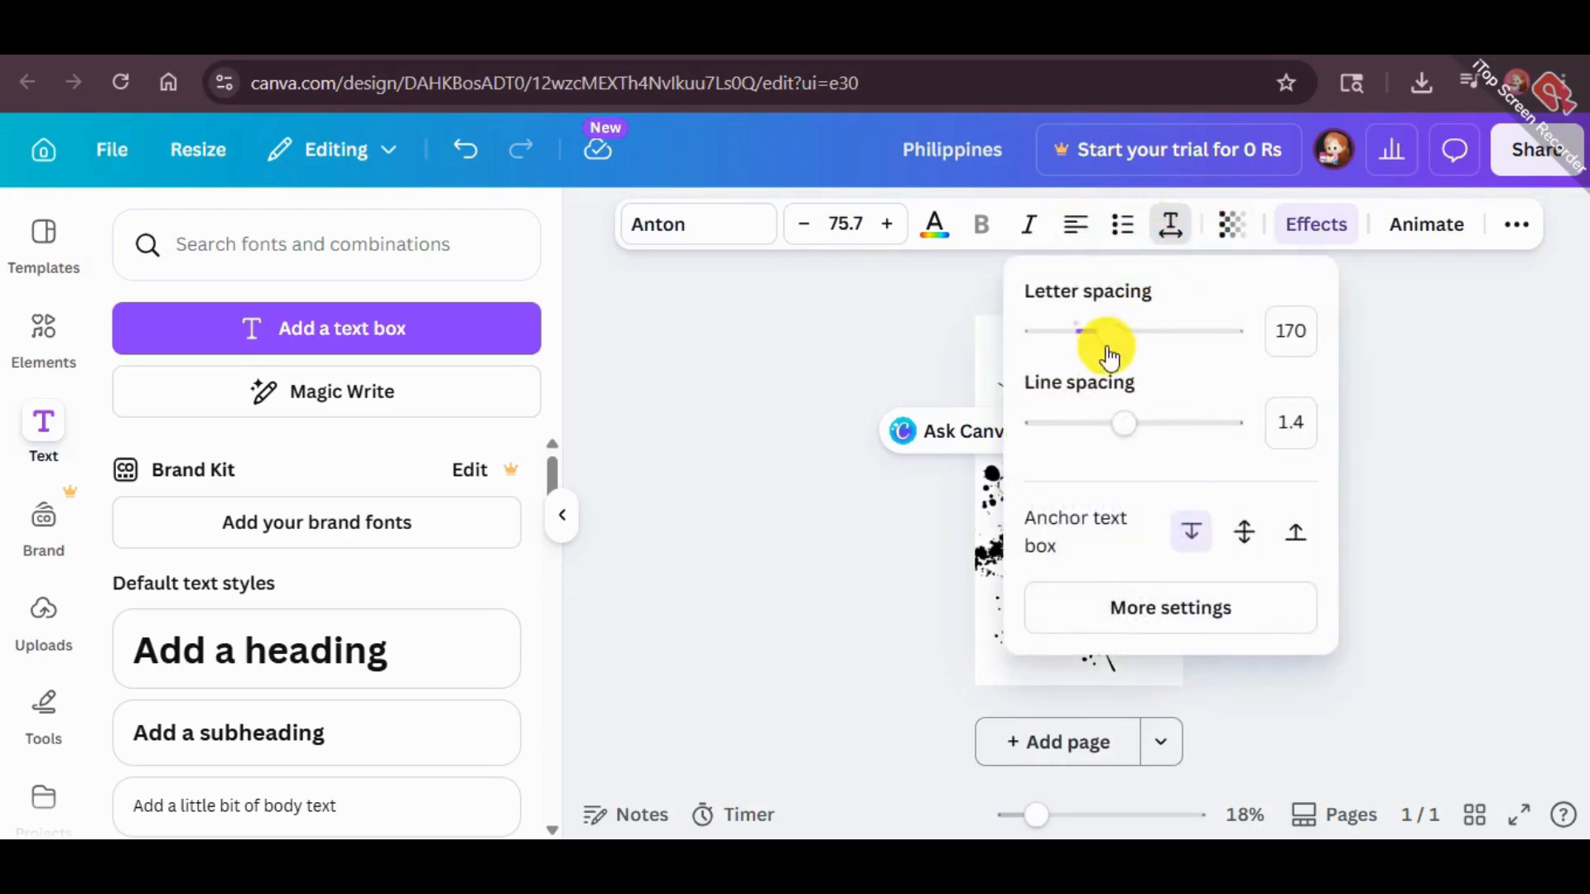
{"action": "left_click", "coordinate": [1469, 431]}
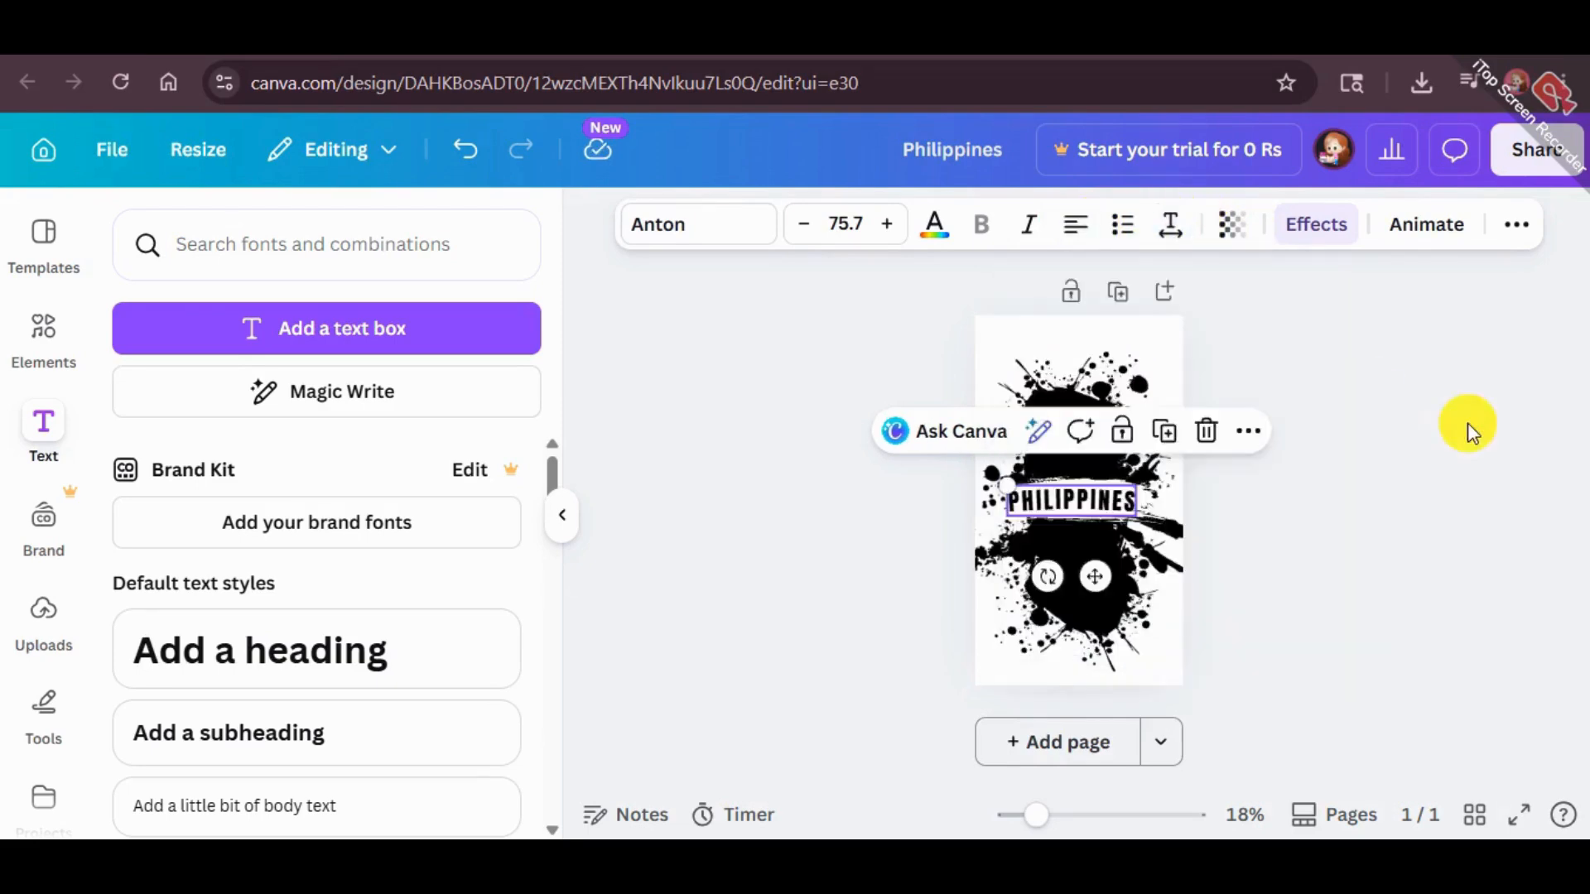
Nudge the heading sideways to recentre it on the white brush stroke
{"action": "left_click", "coordinate": [1355, 468]}
{"action": "left_click", "coordinate": [1040, 499]}
{"action": "key", "text": "Right"}
{"action": "key", "text": "Right"}
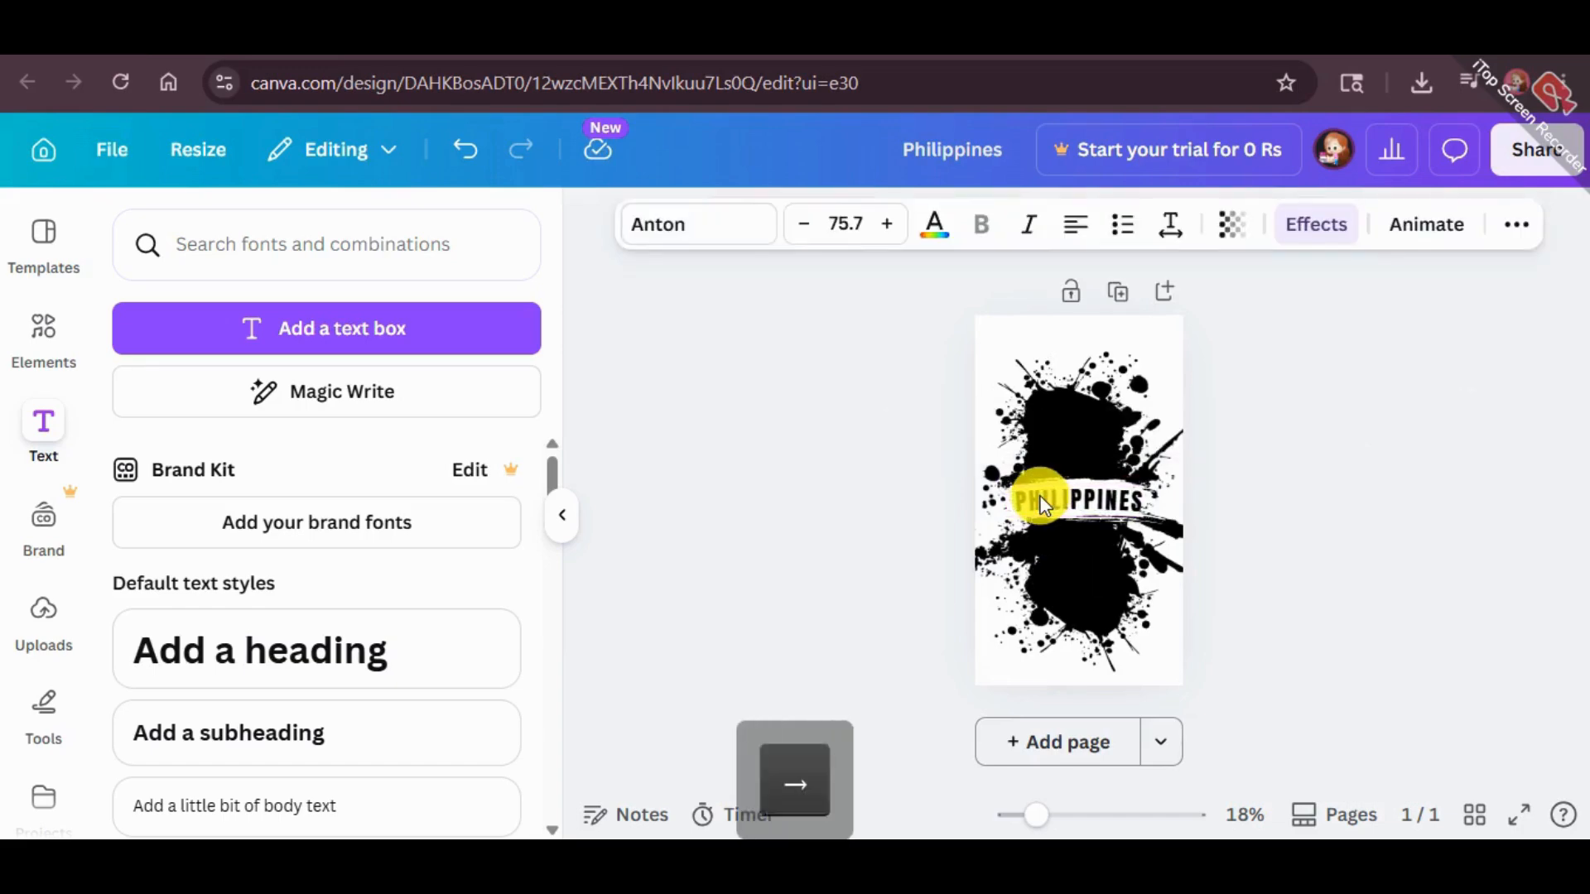
{"action": "left_click", "coordinate": [1309, 455]}
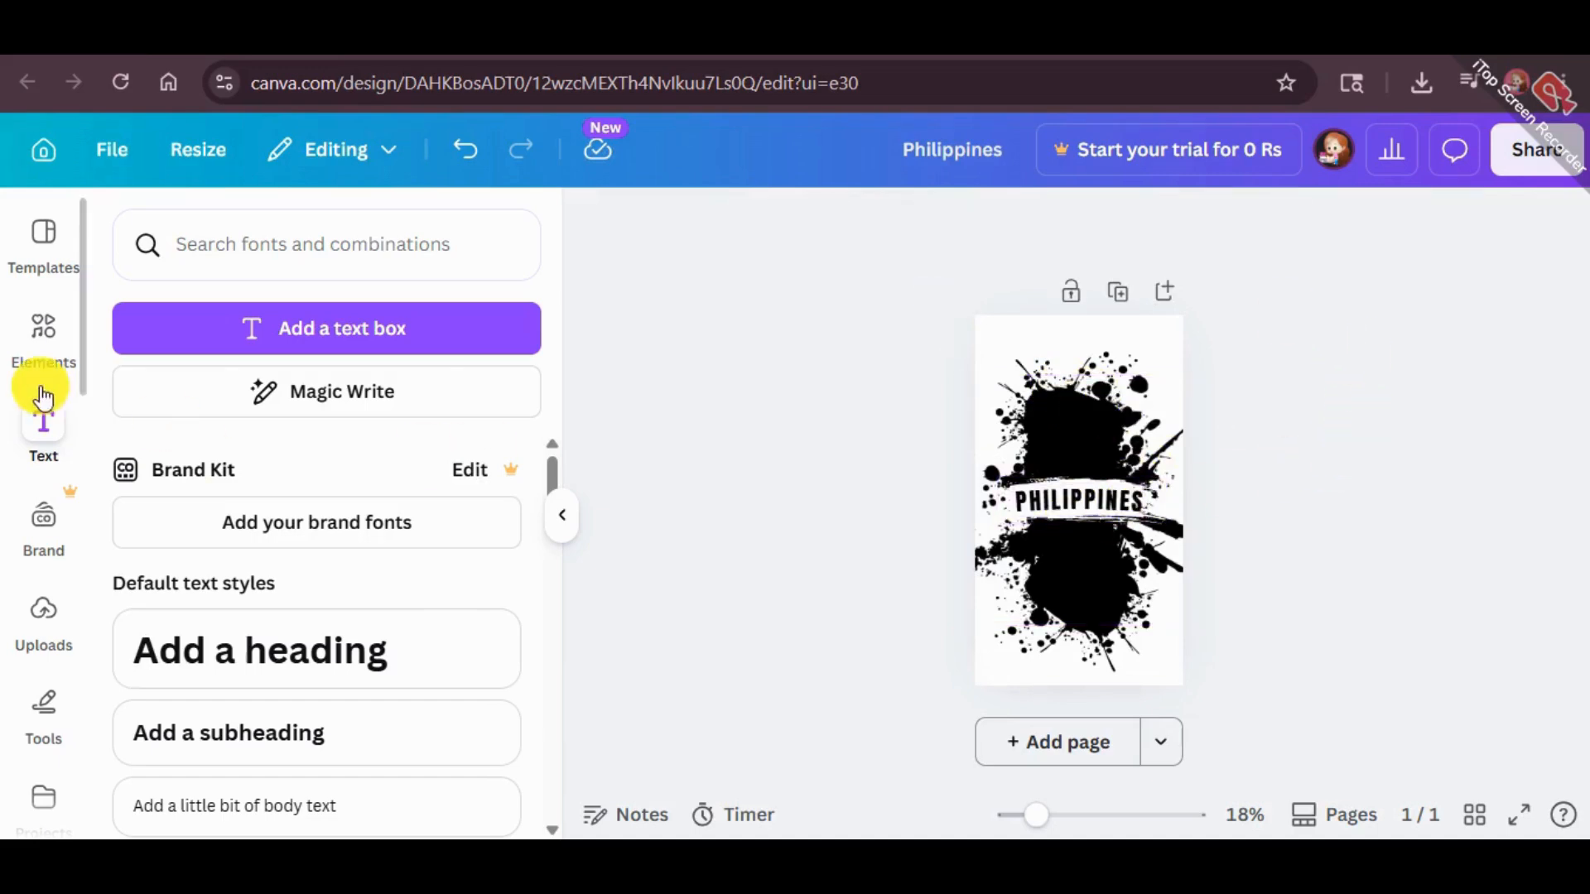
Download the design as a PNG at size 1 (900 × 1,600 px)
{"action": "left_click", "coordinate": [1530, 165]}
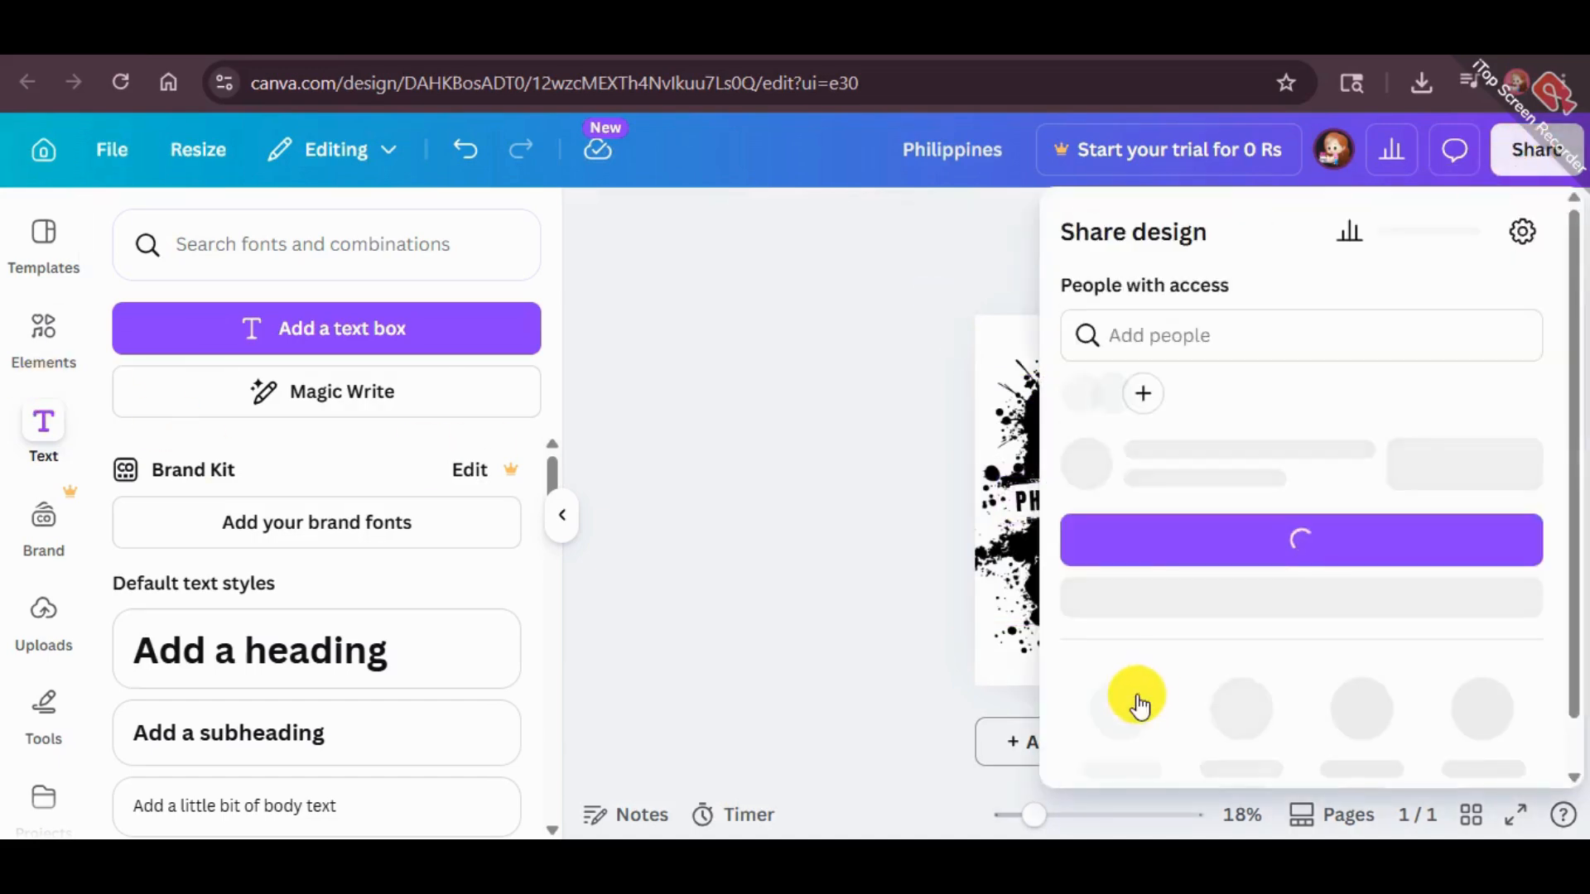
{"action": "left_click", "coordinate": [1121, 747]}
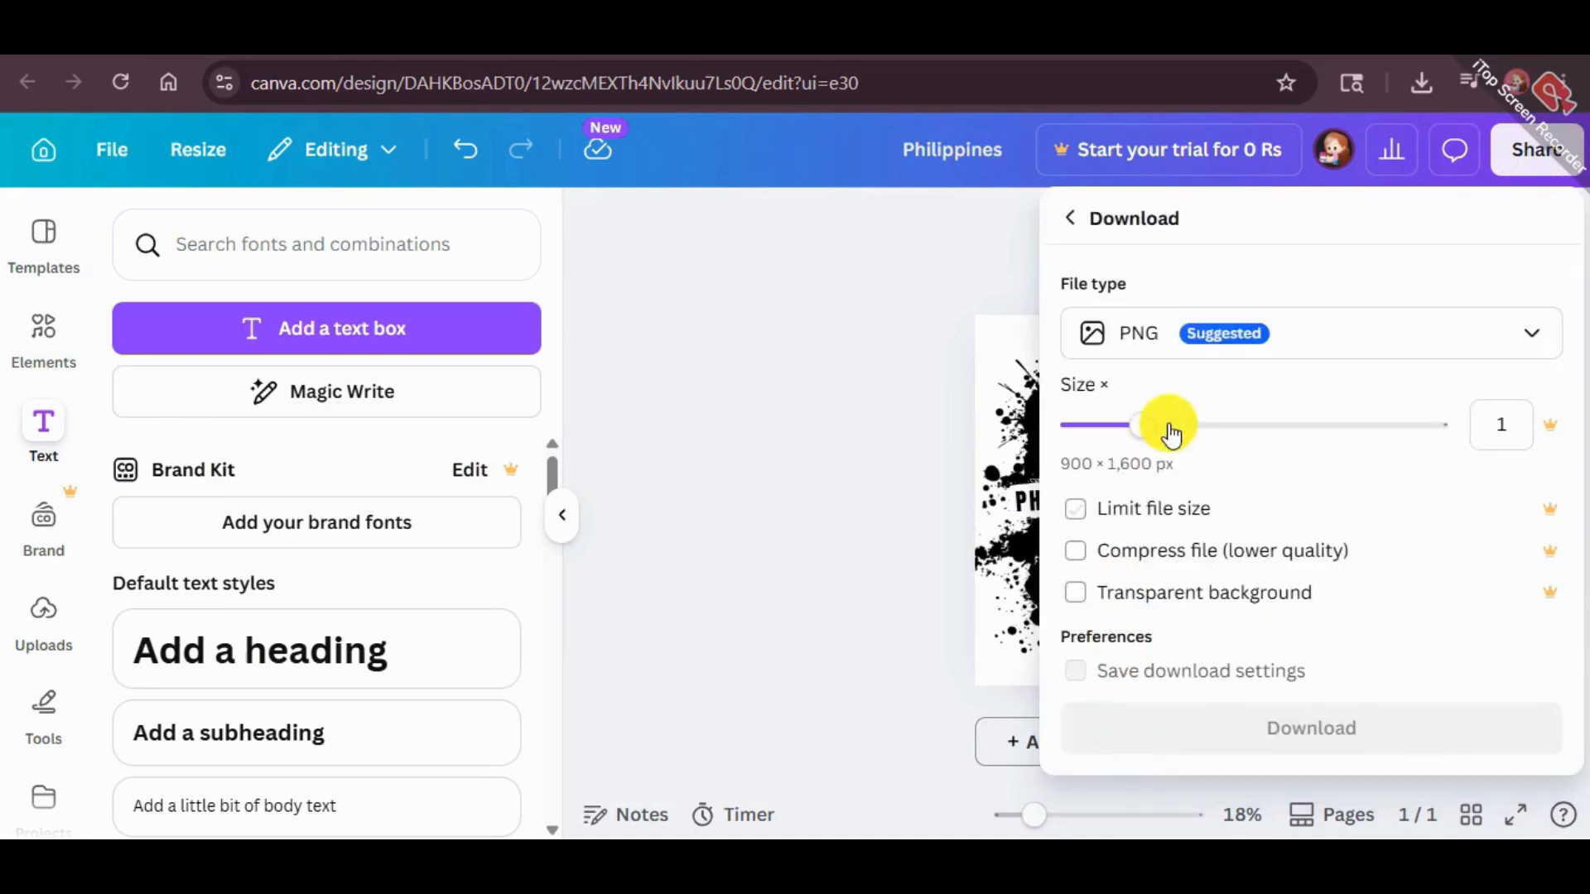
{"action": "left_click", "coordinate": [1229, 714]}
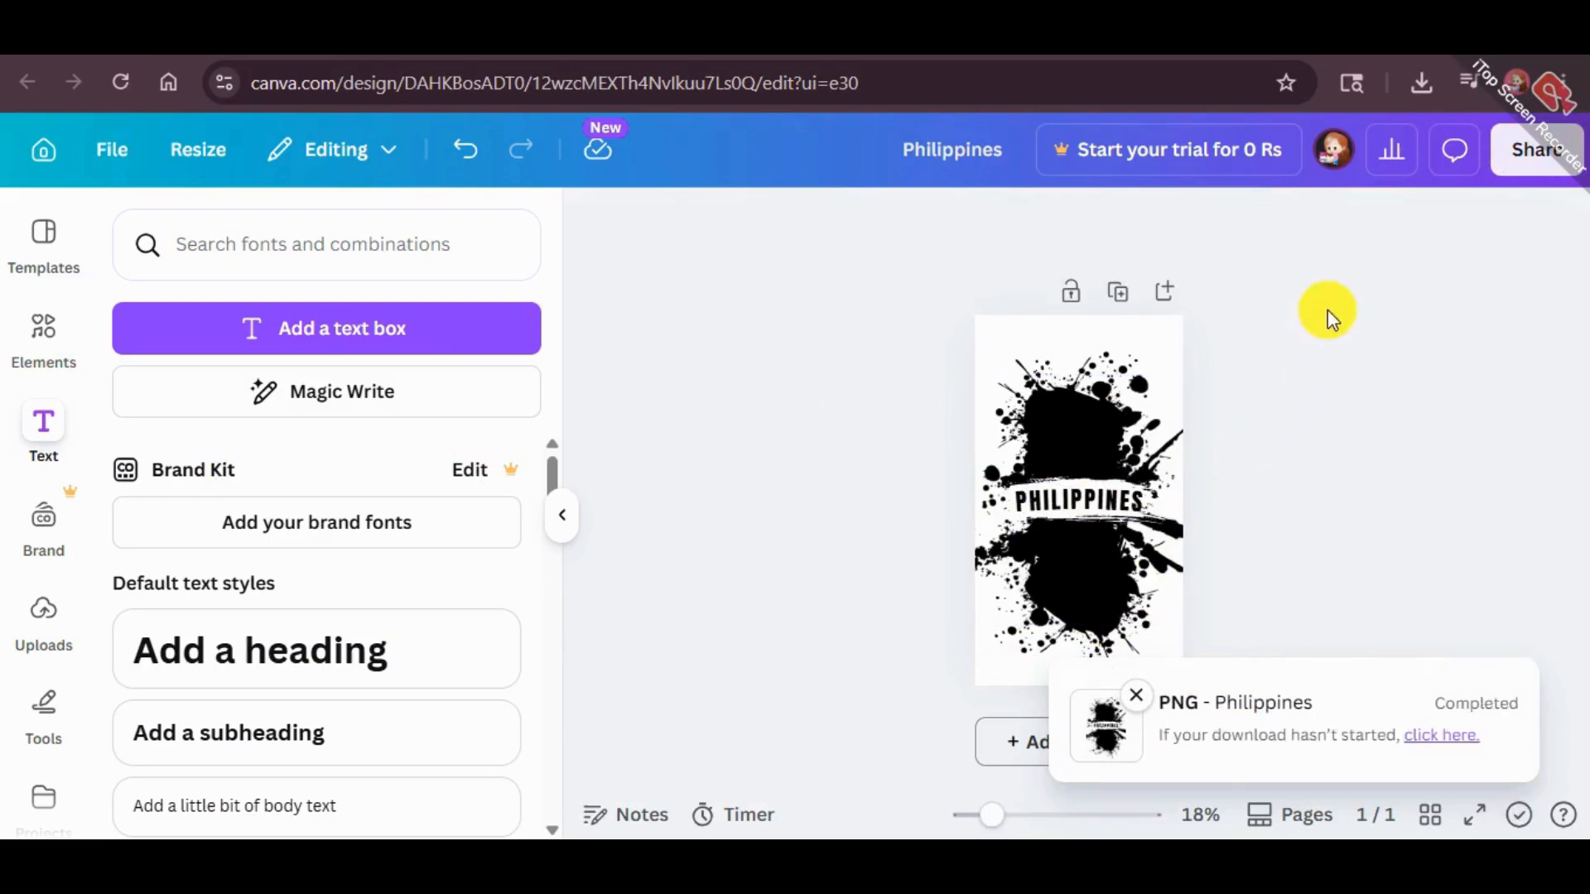
Delete everything on the page and place the downloaded Philippines (1).png on it
{"action": "left_click_drag", "start_coordinate": [1327, 311], "coordinate": [844, 687]}
{"action": "left_click", "coordinate": [1161, 298]}
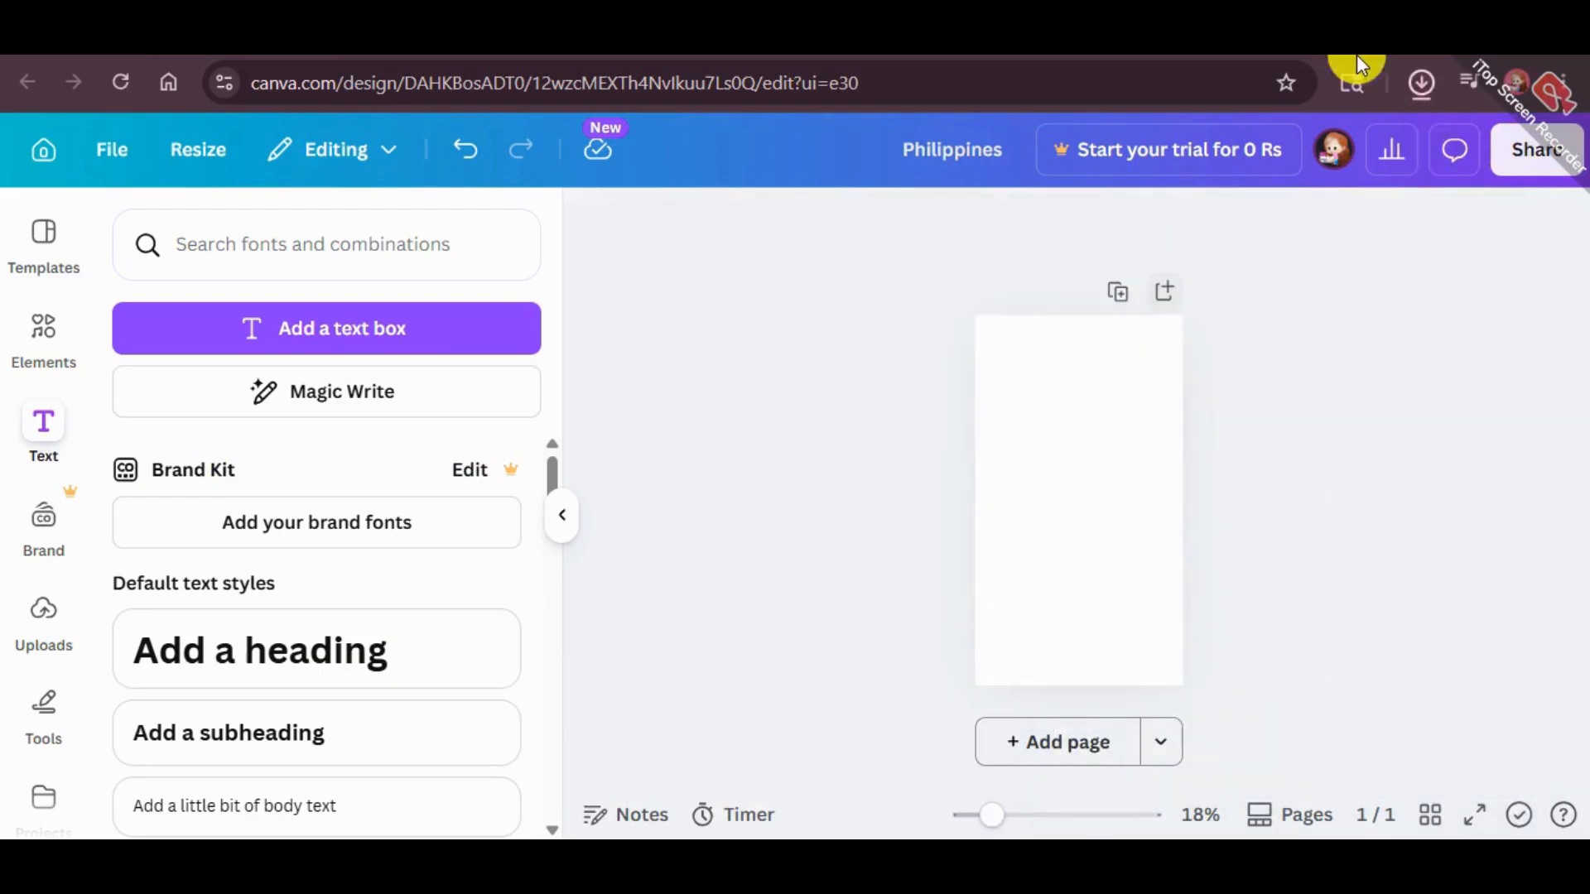
{"action": "left_click", "coordinate": [1417, 84]}
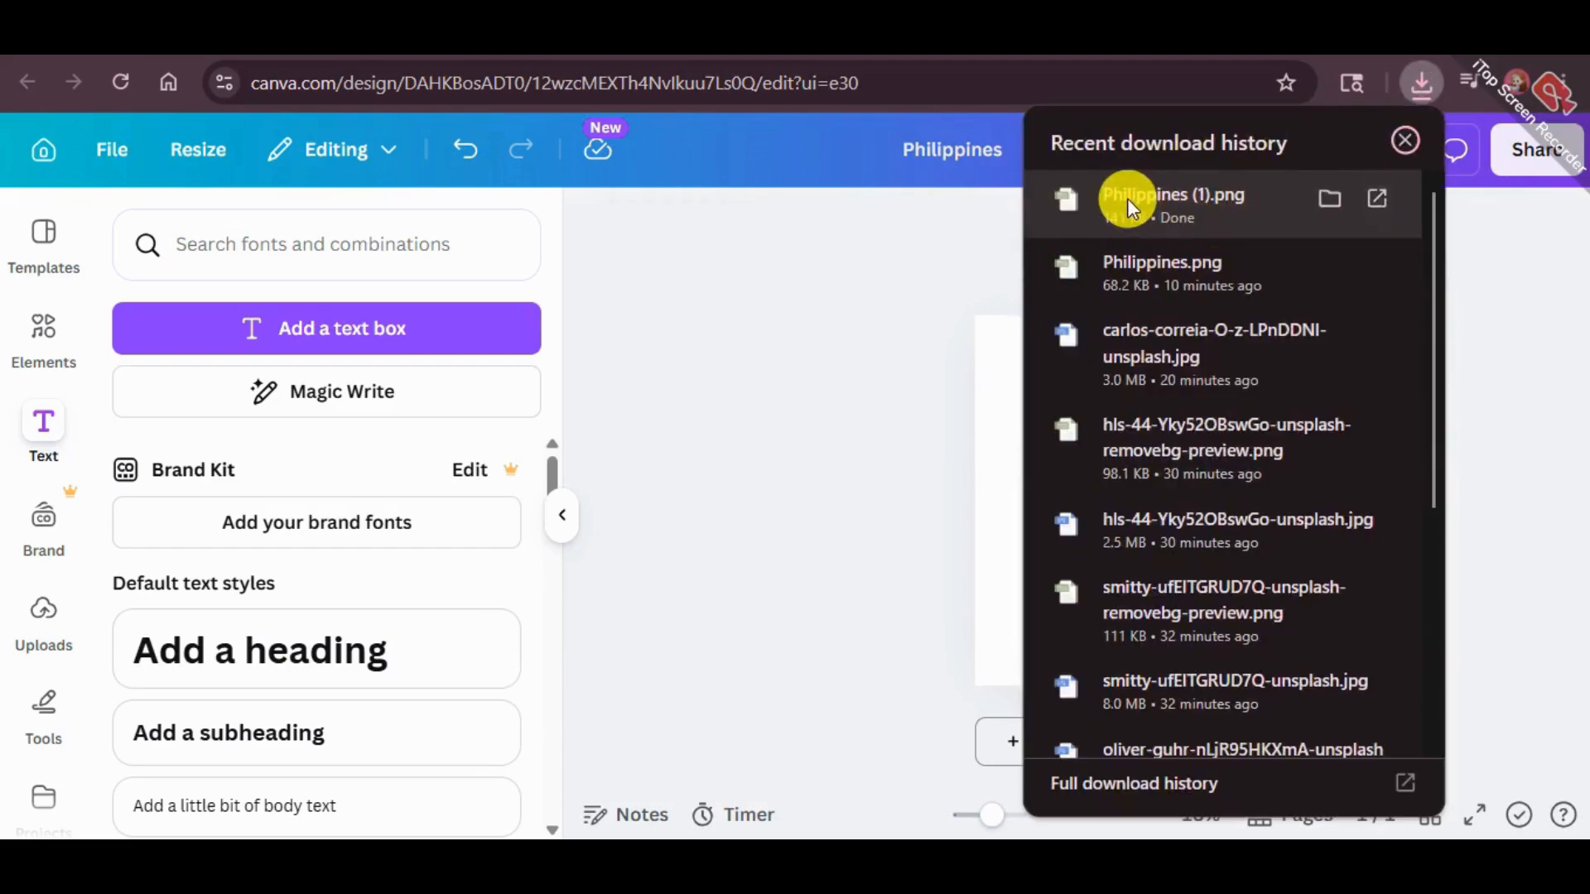
{"action": "mouse_move", "coordinate": [995, 407]}
{"action": "left_mouse_down"}
{"action": "mouse_move", "coordinate": [807, 385]}
{"action": "mouse_move", "coordinate": [810, 365]}
{"action": "left_mouse_up"}
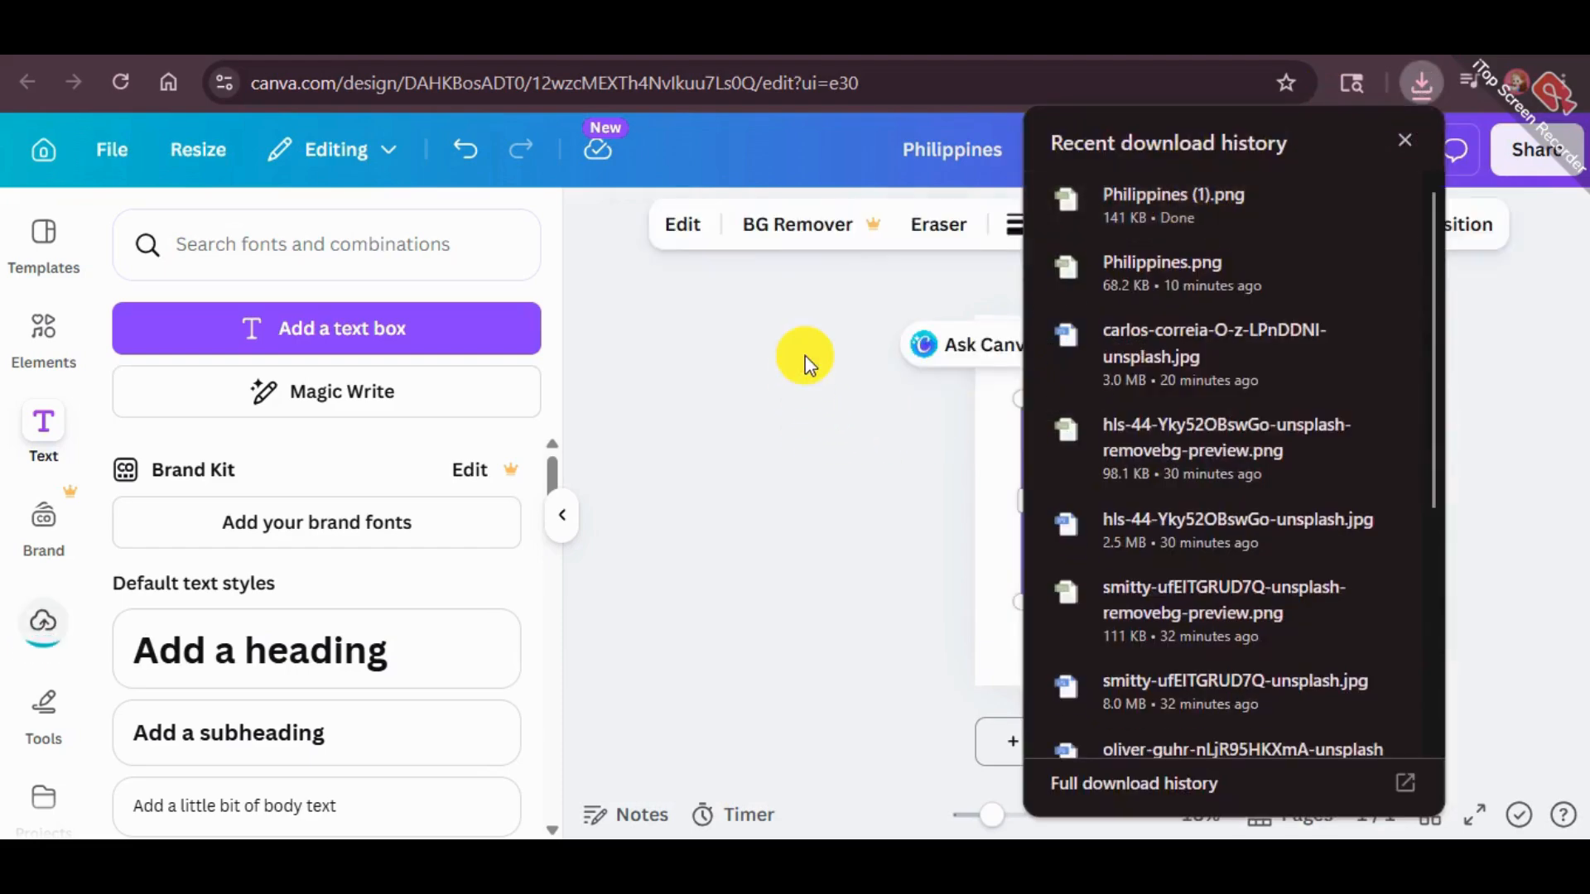
{"action": "left_click", "coordinate": [1491, 361]}
Enlarge the placed splatter image until it covers the whole page
{"action": "left_click", "coordinate": [1080, 474]}
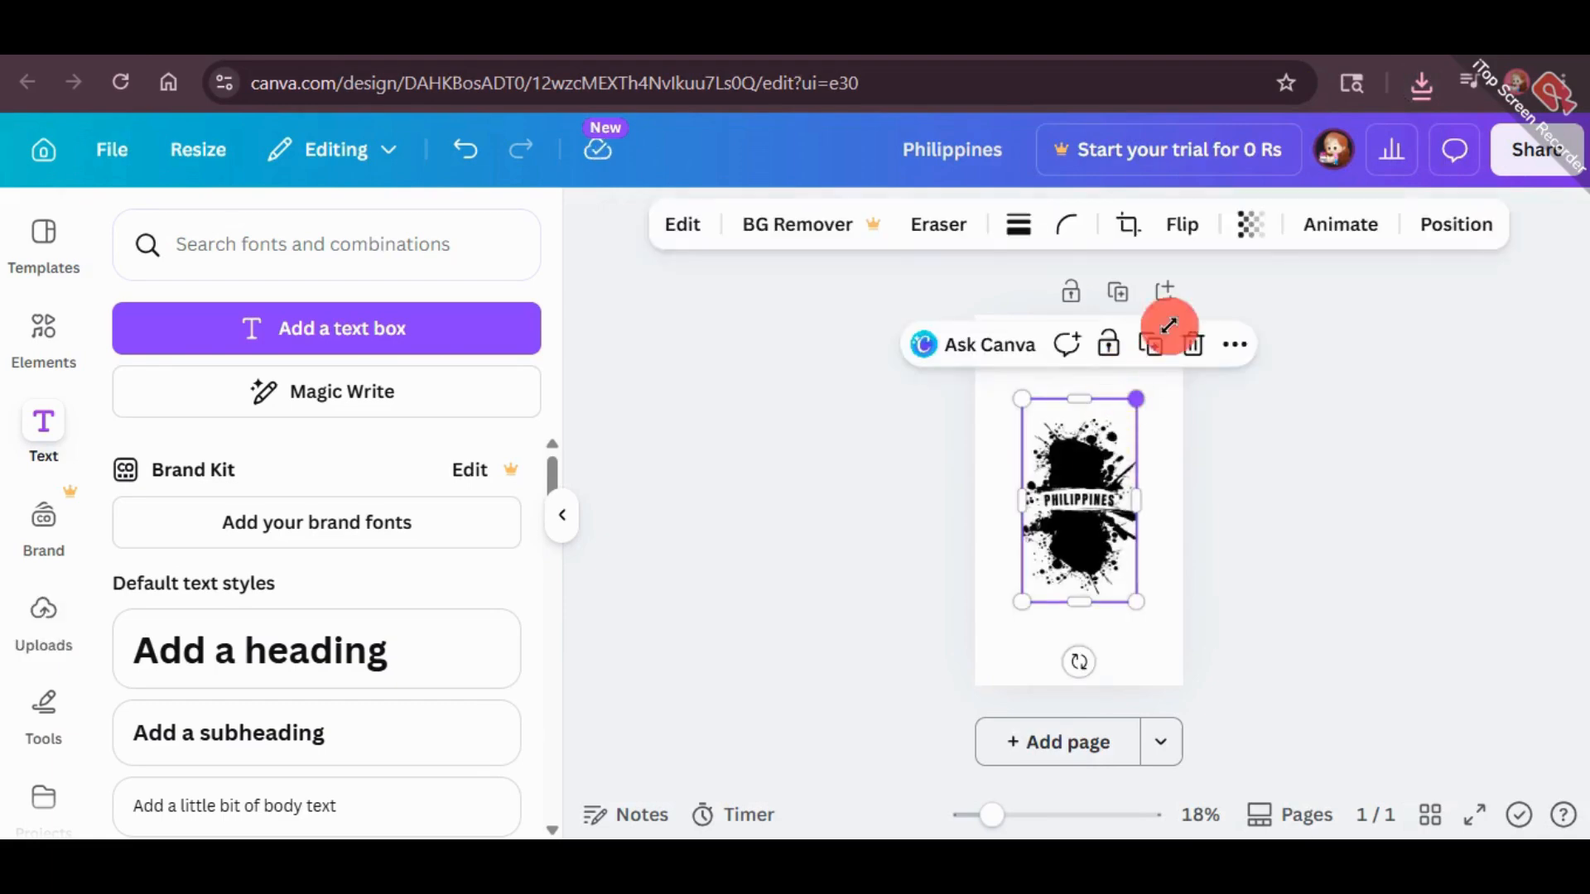
{"action": "left_click_drag", "start_coordinate": [1168, 324], "coordinate": [1172, 322]}
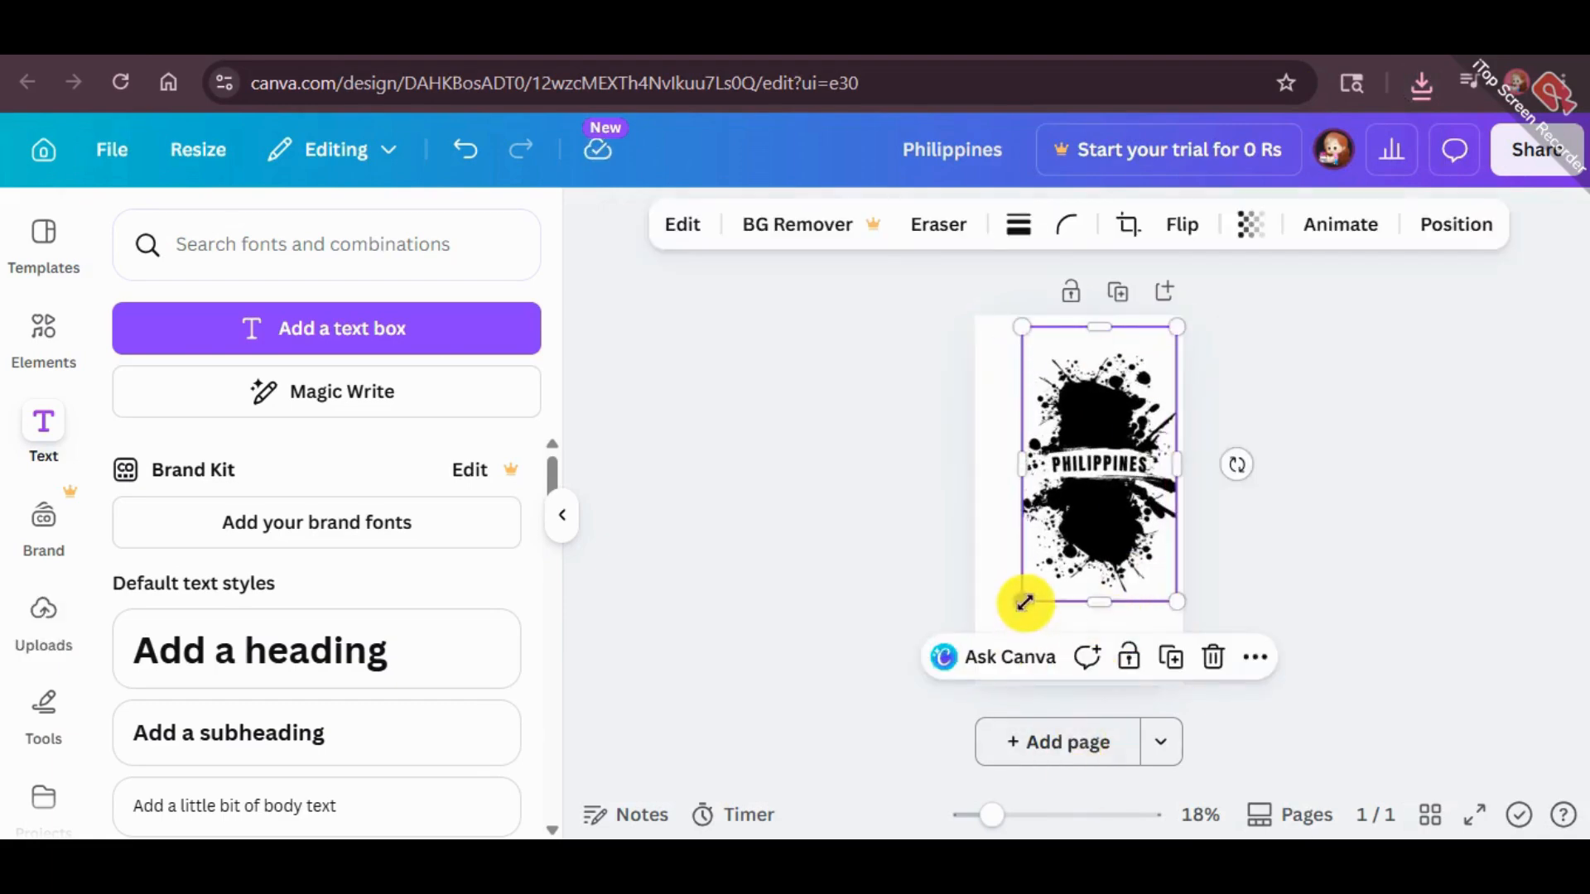
{"action": "left_click_drag", "start_coordinate": [1024, 602], "coordinate": [970, 692]}
{"action": "left_click_drag", "start_coordinate": [1185, 319], "coordinate": [1185, 315]}
Switch to Google Images, copy the 900 × 1,600 Moneycontrol.com river photo, and paste it onto the Canva page
{"action": "left_click", "coordinate": [982, 39]}
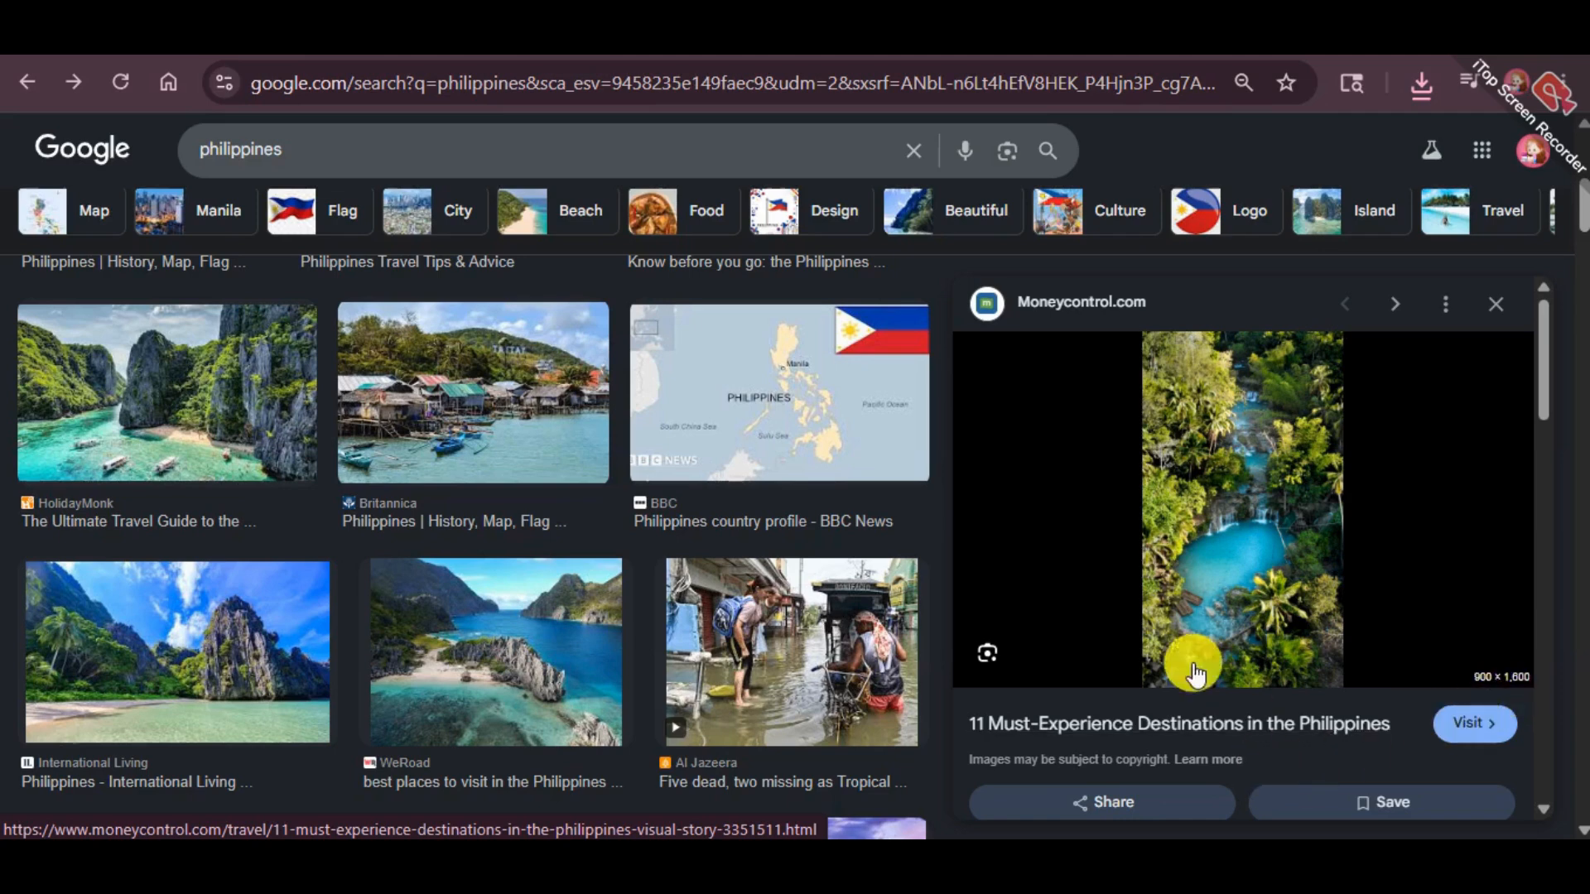
{"action": "right_click", "coordinate": [1258, 373]}
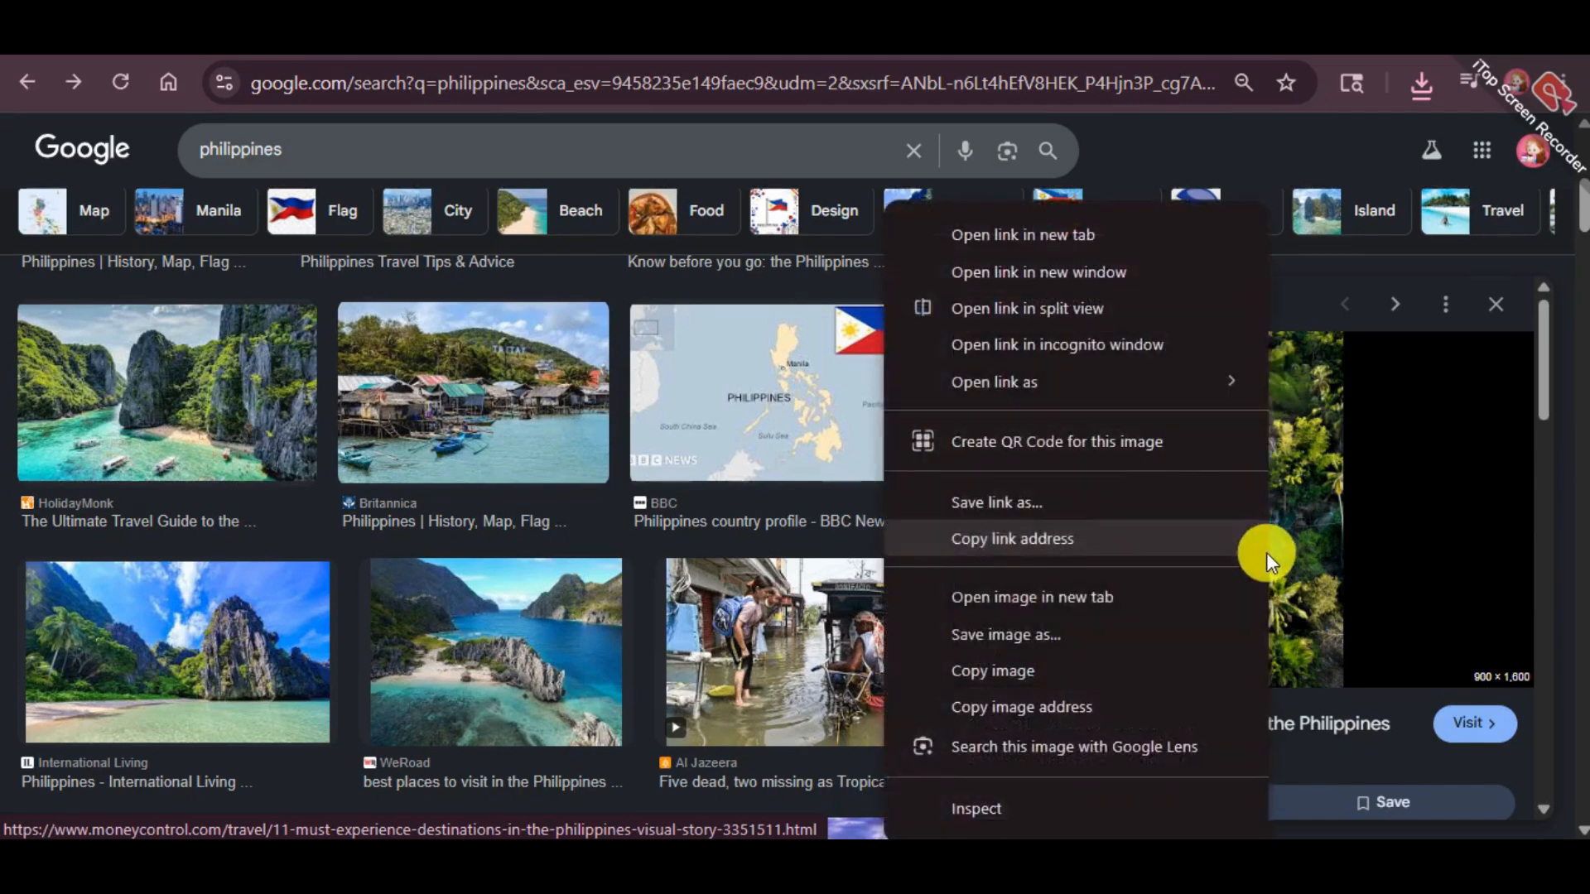
{"action": "left_click", "coordinate": [1012, 664]}
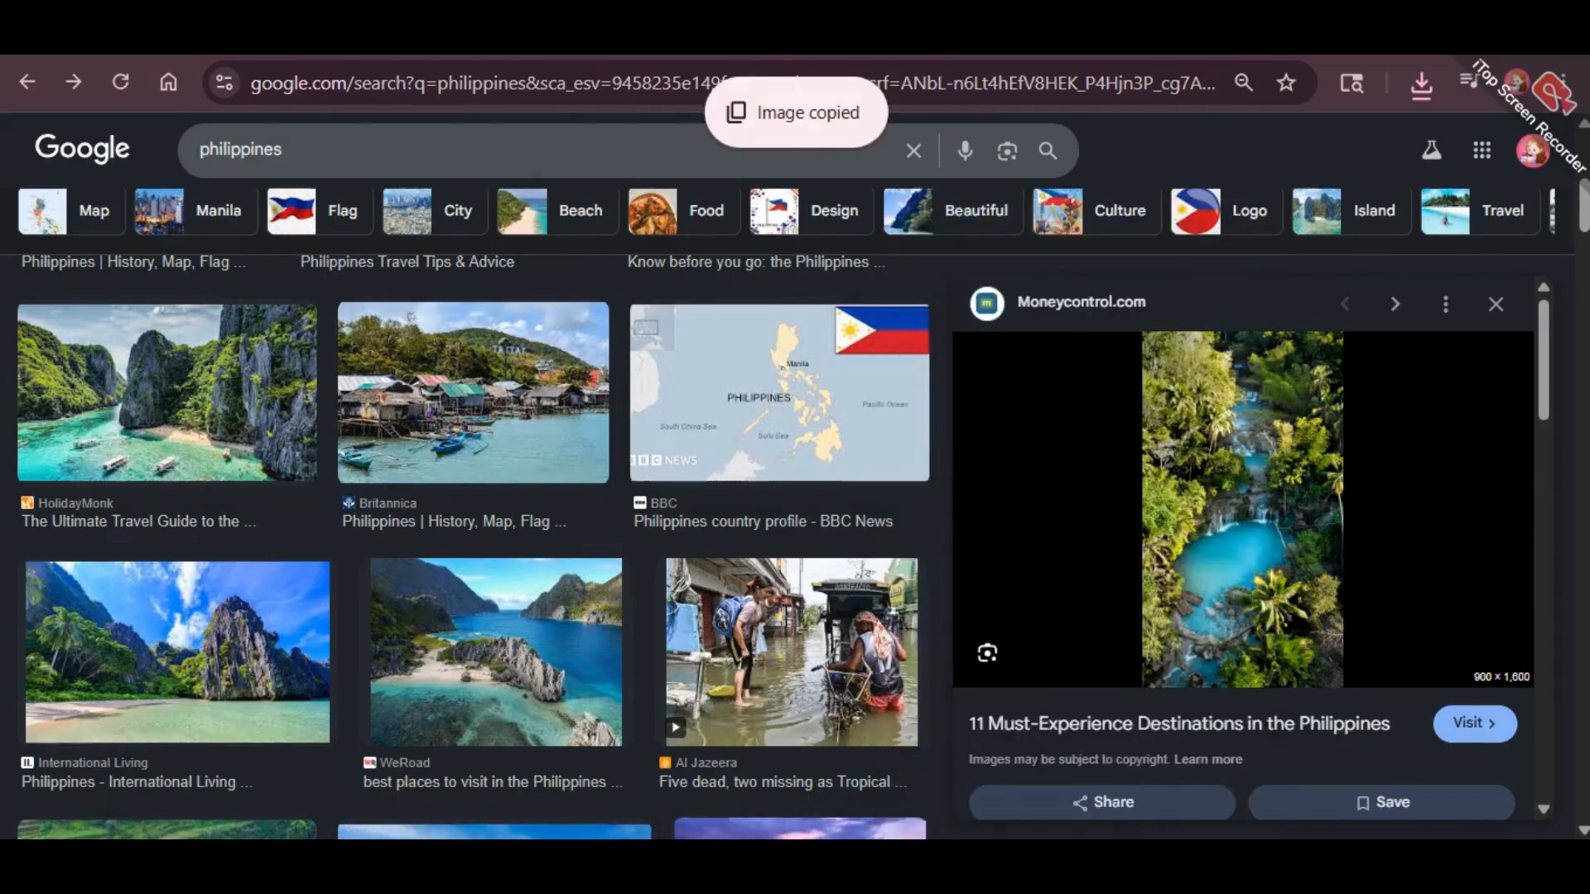
{"action": "key", "text": "ctrl+Tab"}
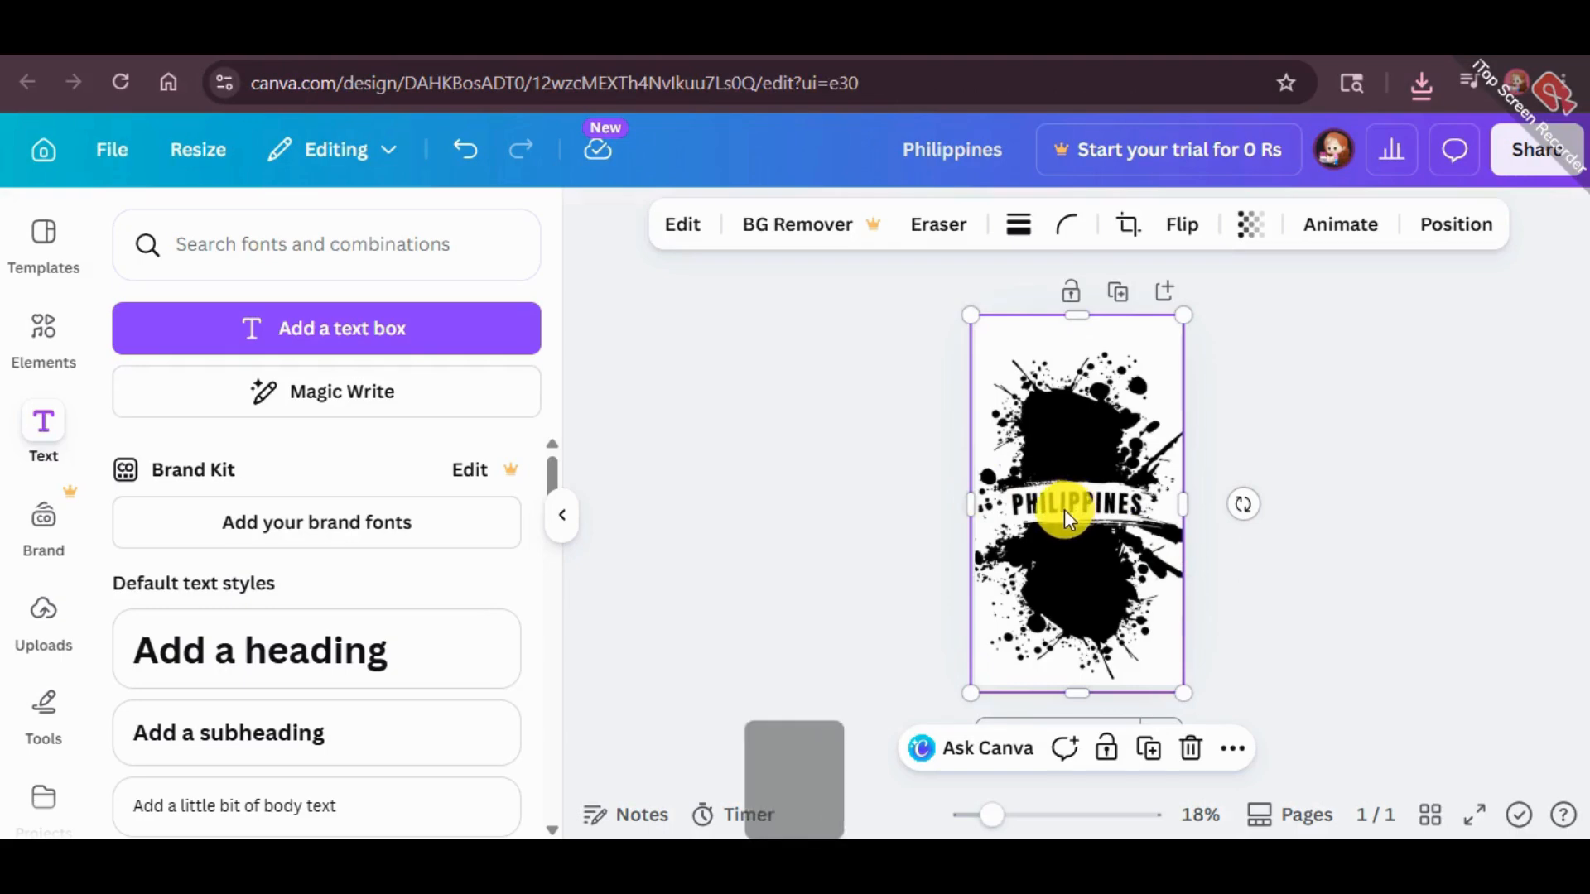
{"action": "key", "text": "ctrl+v"}
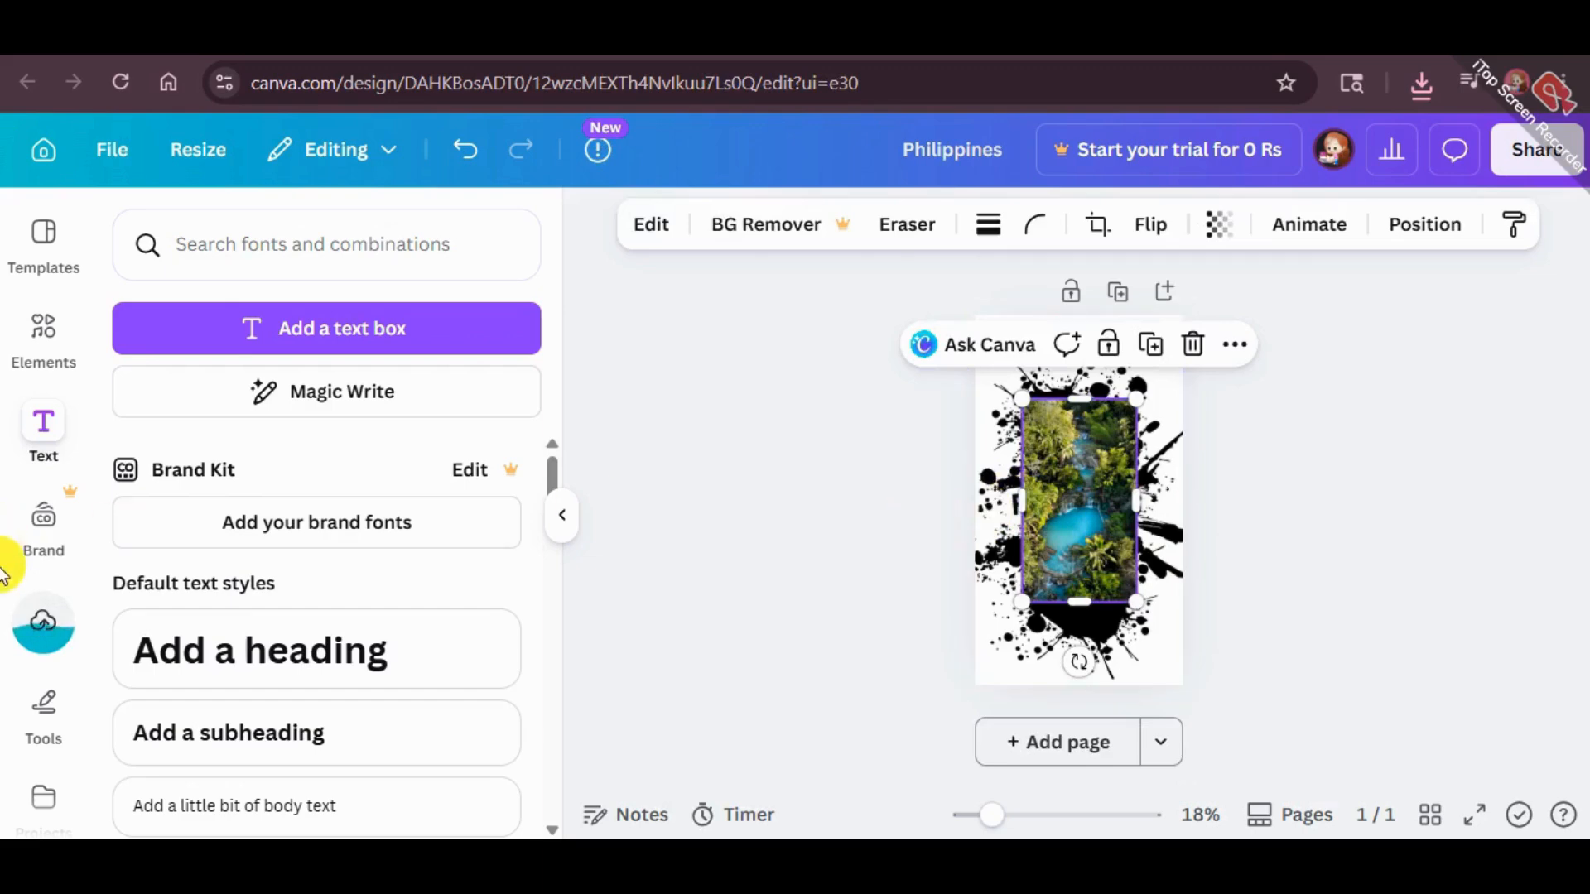
Search the Canva apps for "blend image" and open the Blend Image app
{"action": "scroll", "coordinate": [41, 702], "scroll_direction": "down", "scroll_amount": 10}
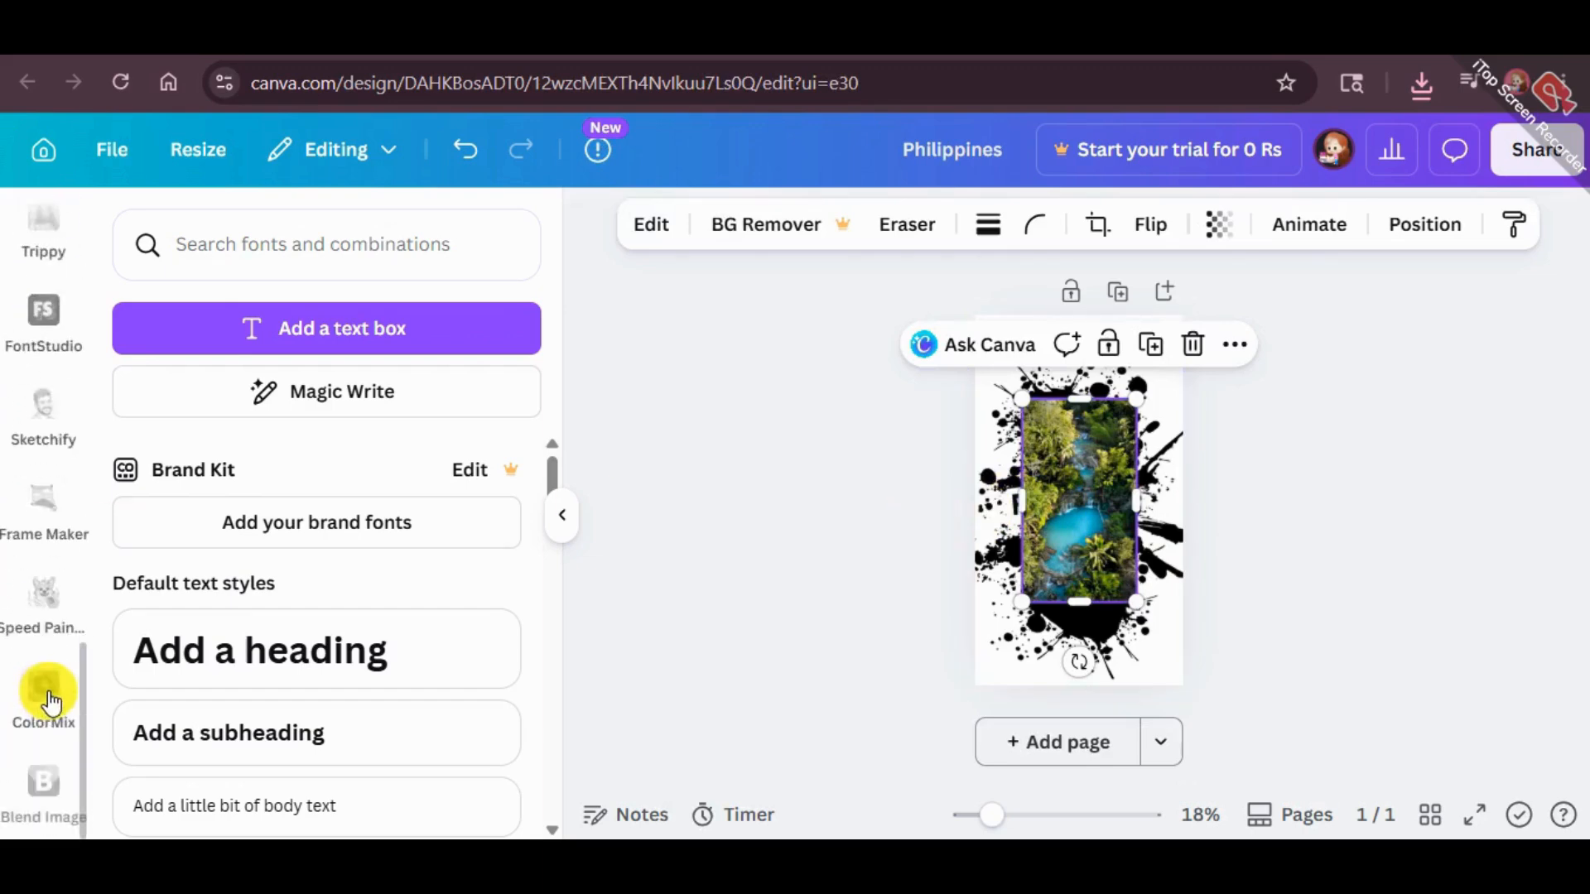
{"action": "scroll", "coordinate": [49, 702], "scroll_direction": "up", "scroll_amount": 10}
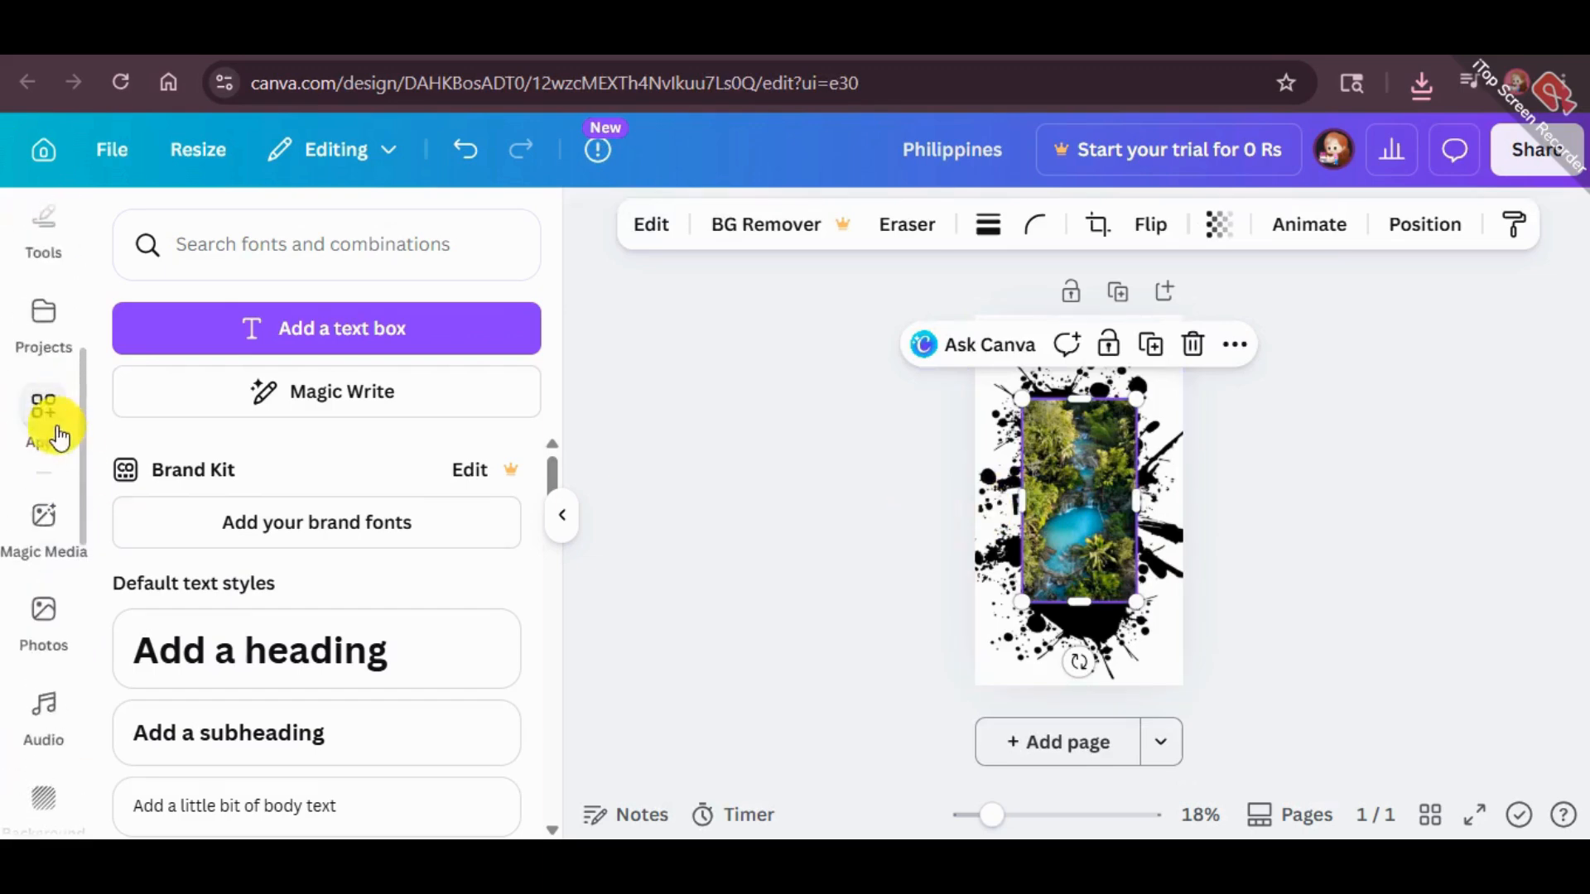
{"action": "left_click", "coordinate": [57, 436]}
{"action": "left_click", "coordinate": [313, 267]}
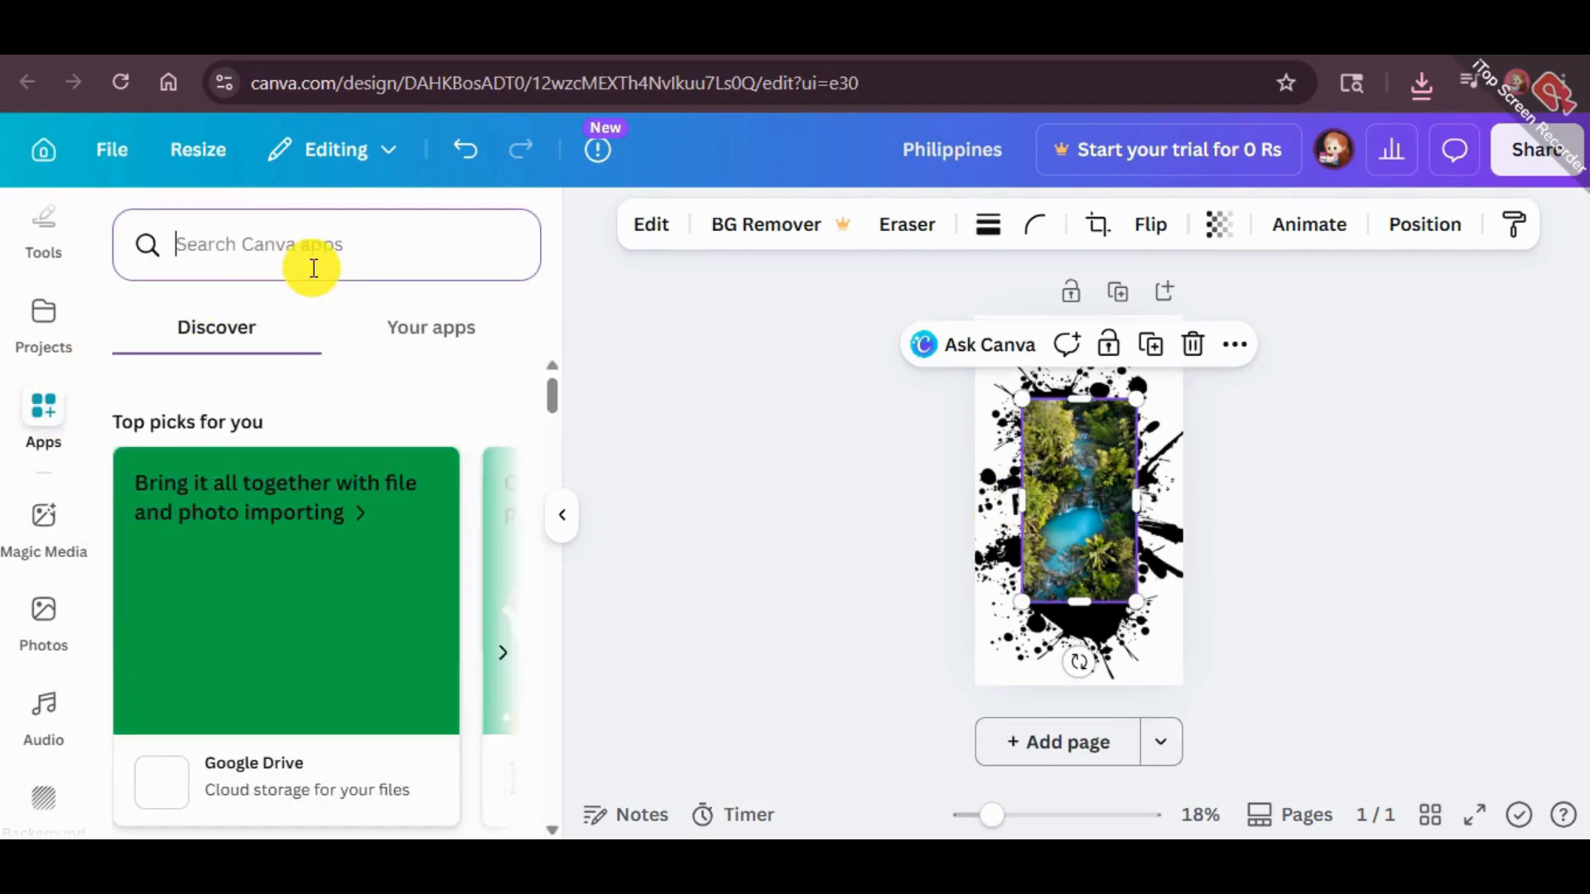
{"action": "type", "text": "blend i"}
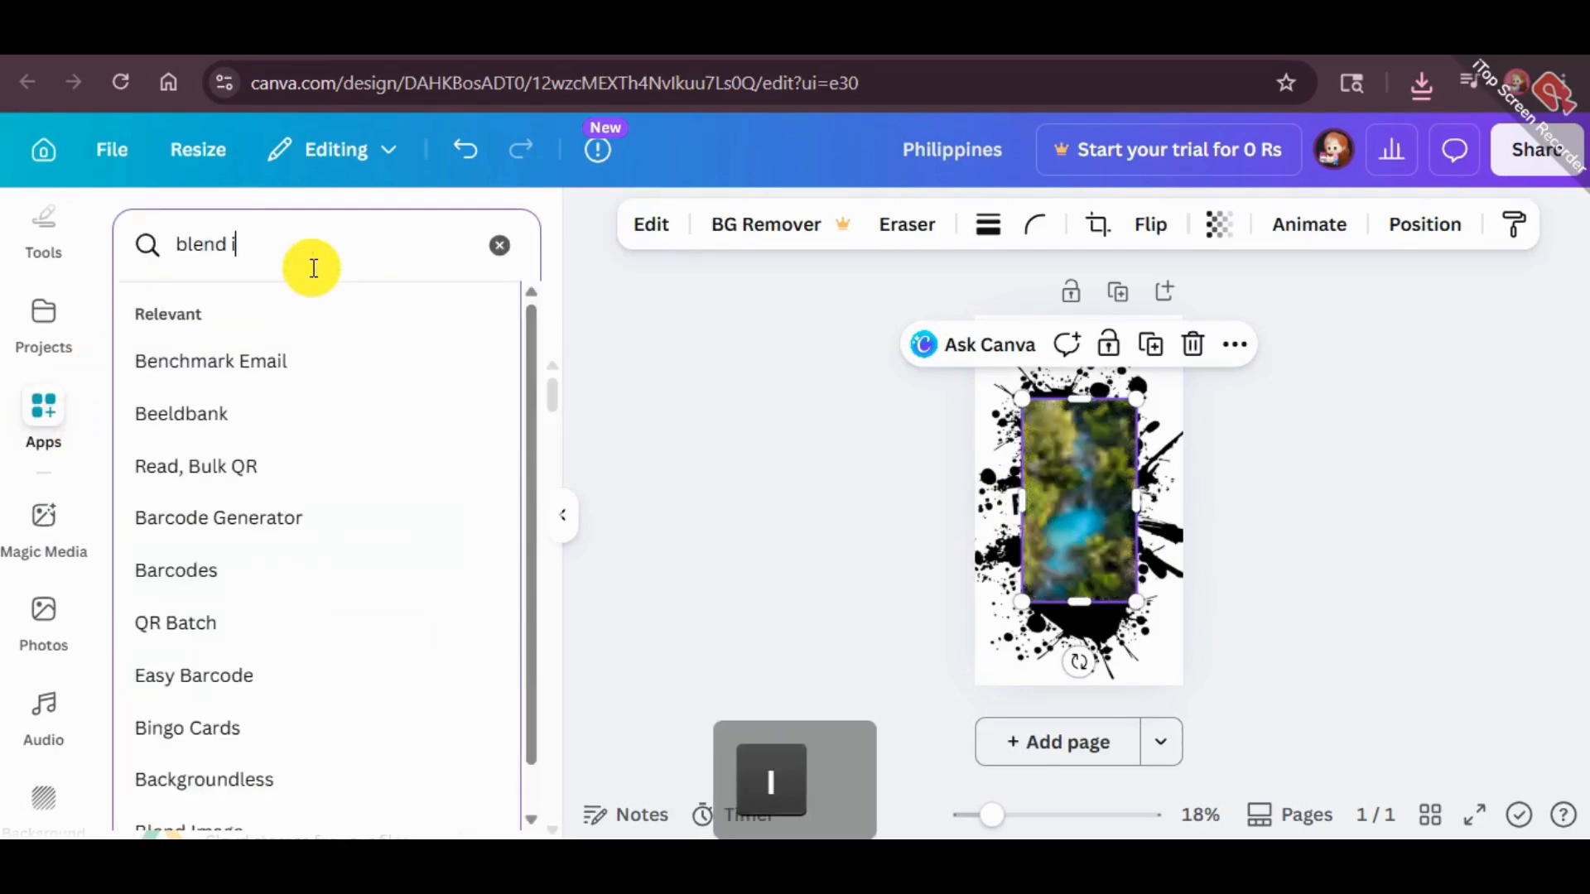
{"action": "type", "text": "mage"}
{"action": "key", "text": "Return"}
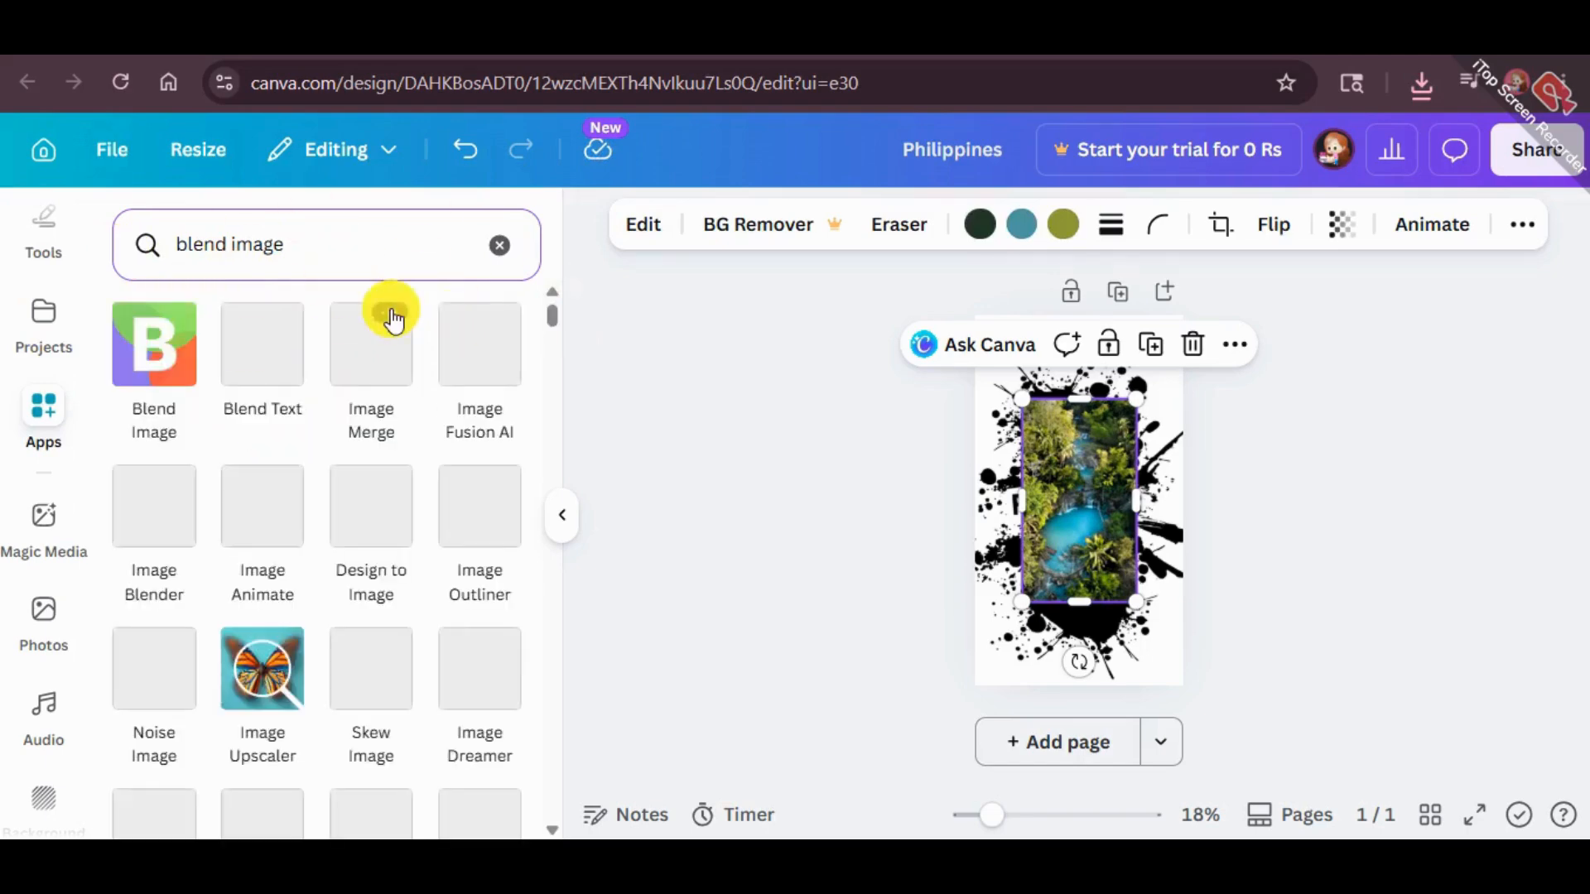
{"action": "left_click", "coordinate": [133, 377]}
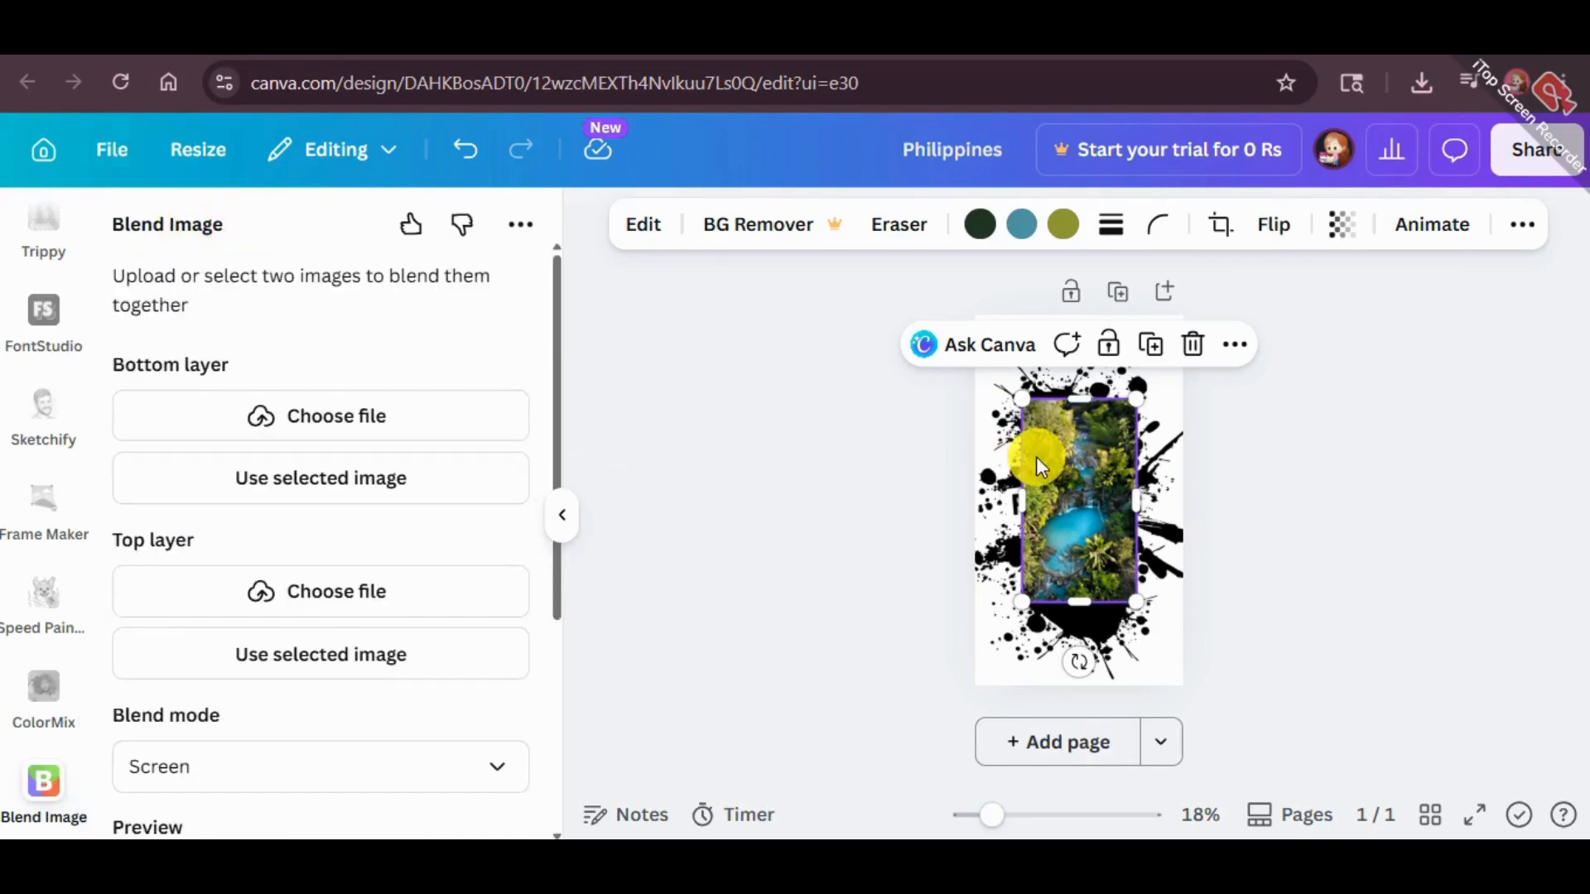
Set the Philippines splatter image as the blend's top layer and the river photo as its bottom layer
{"action": "left_click", "coordinate": [987, 457]}
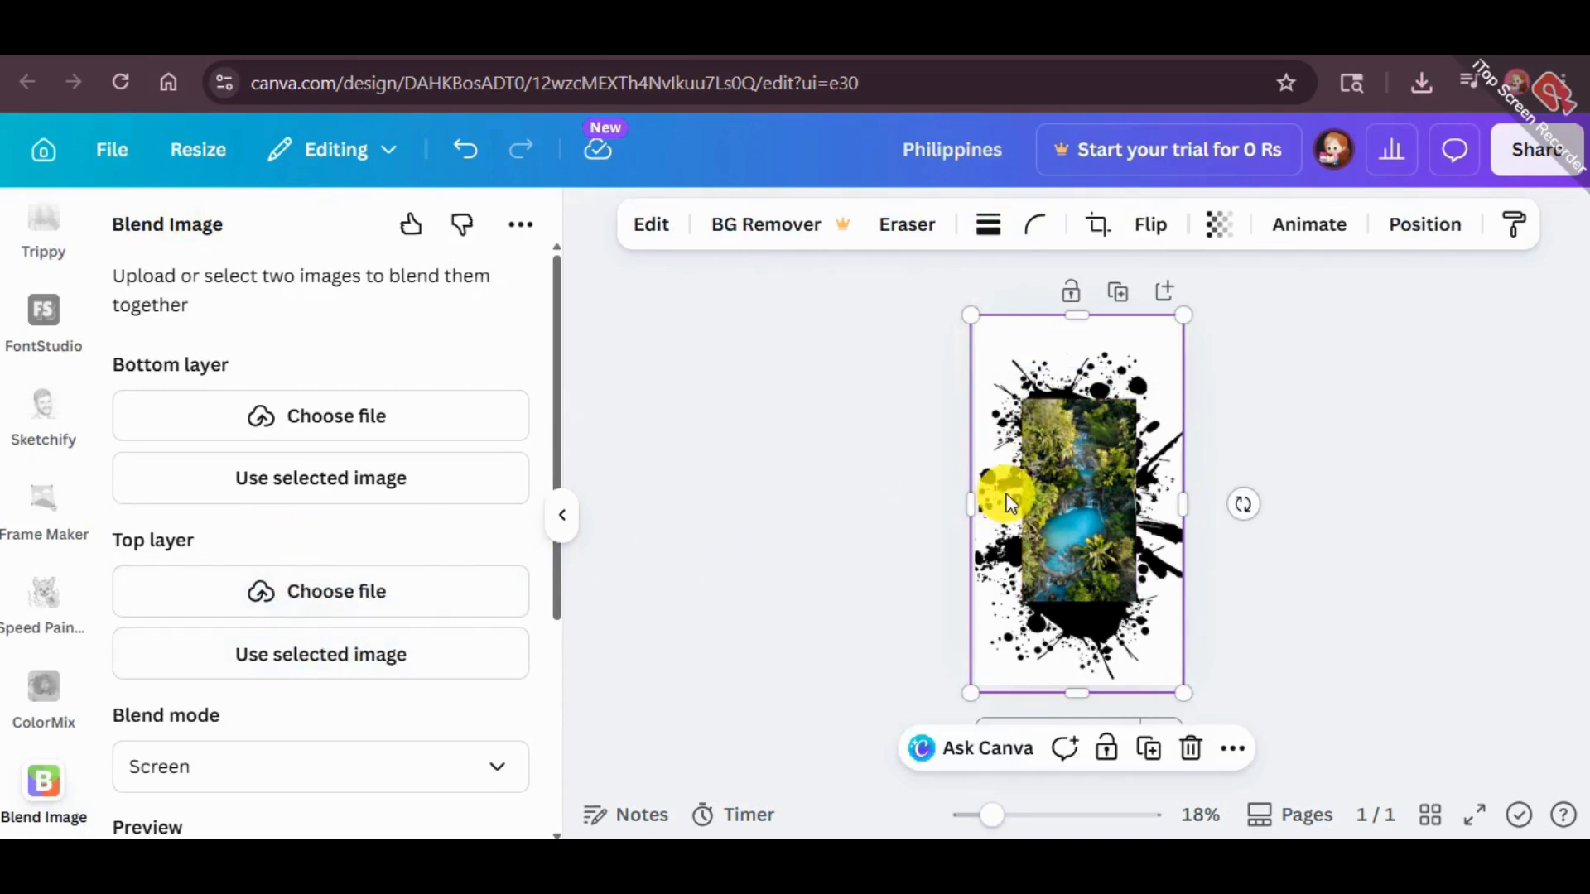
{"action": "left_click", "coordinate": [321, 607]}
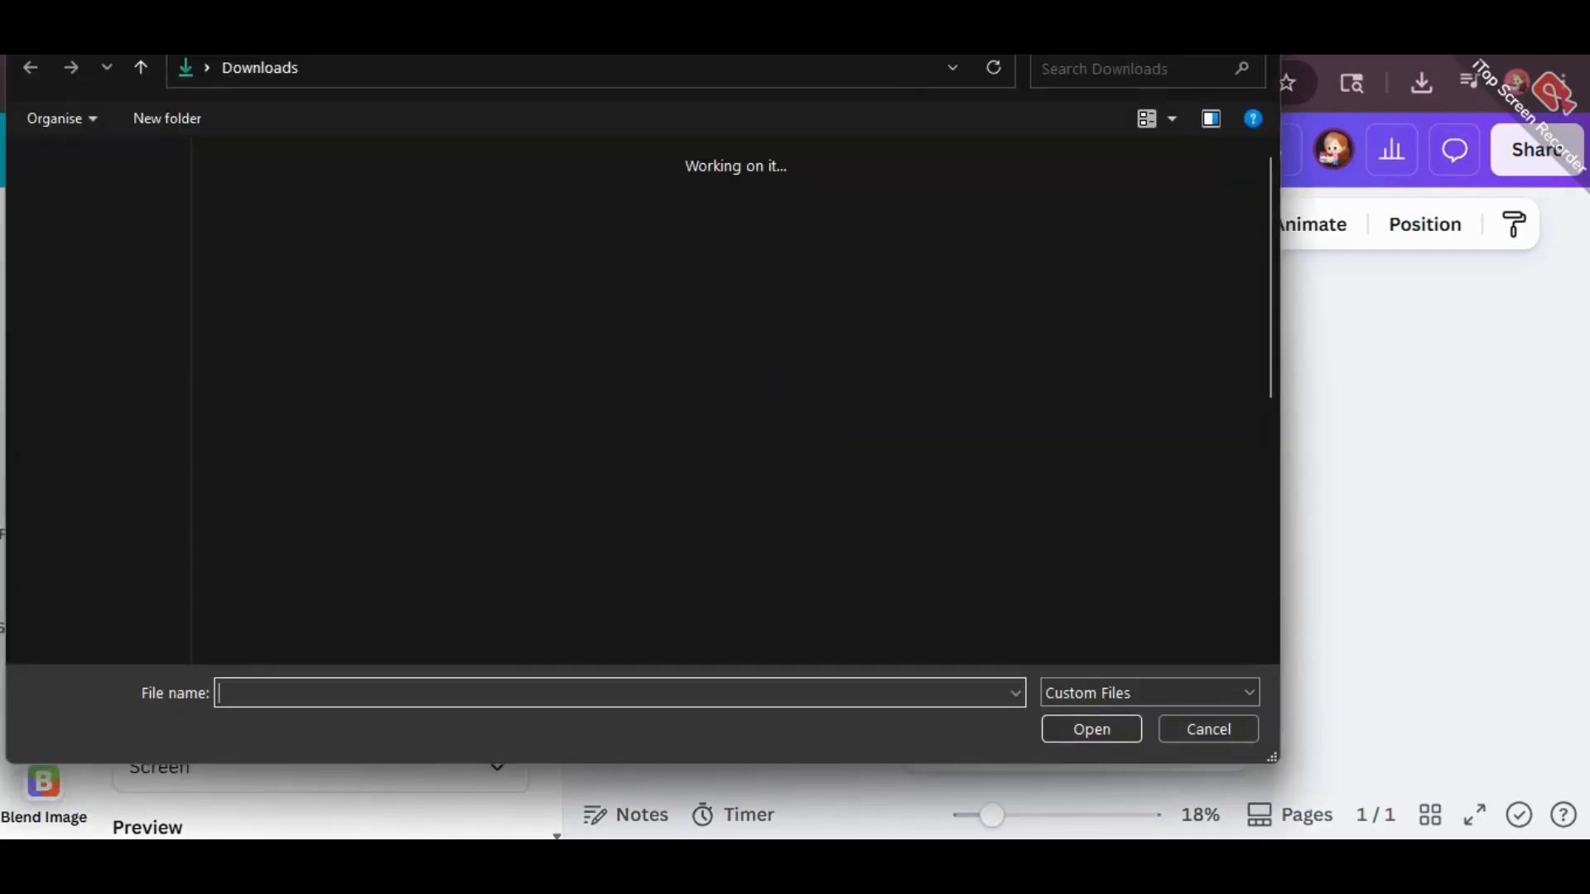
{"action": "key", "text": "Escape"}
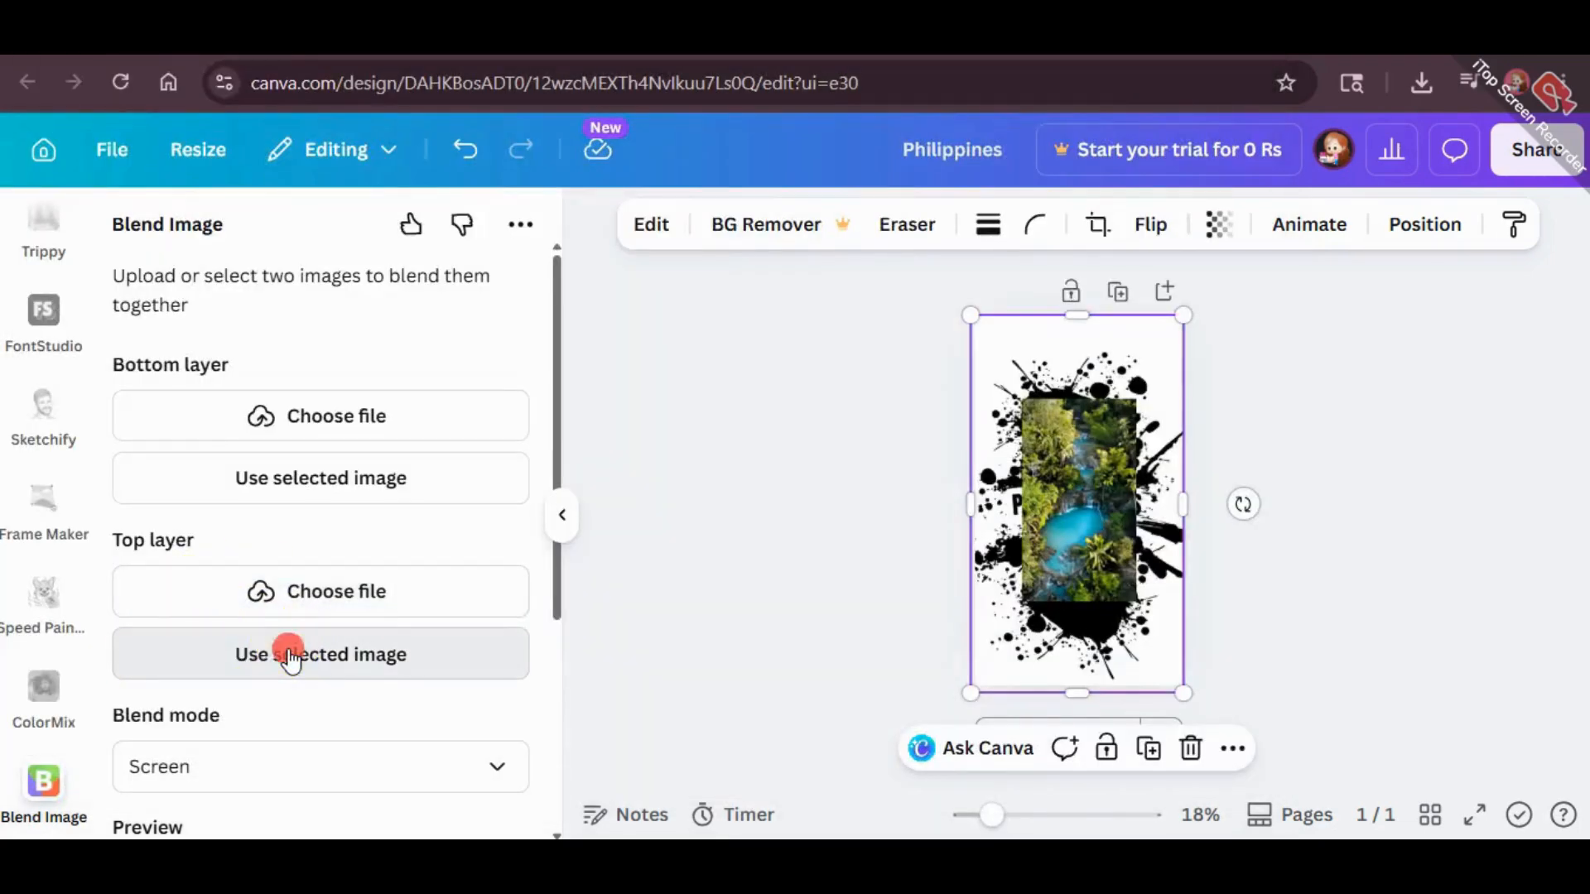
{"action": "left_click", "coordinate": [290, 658]}
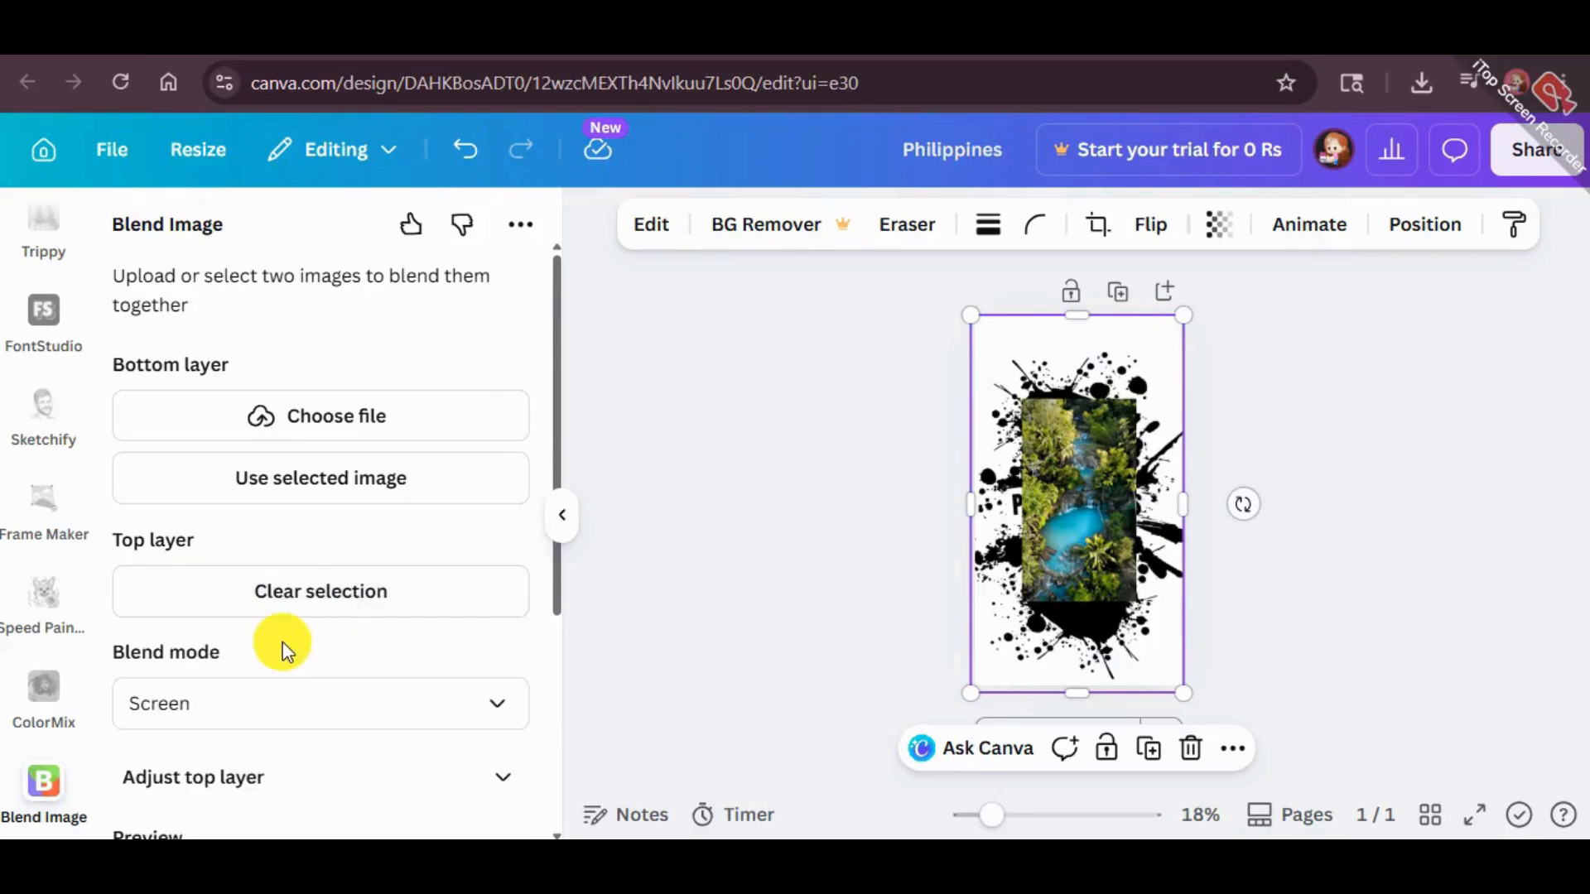
{"action": "left_click", "coordinate": [1030, 452]}
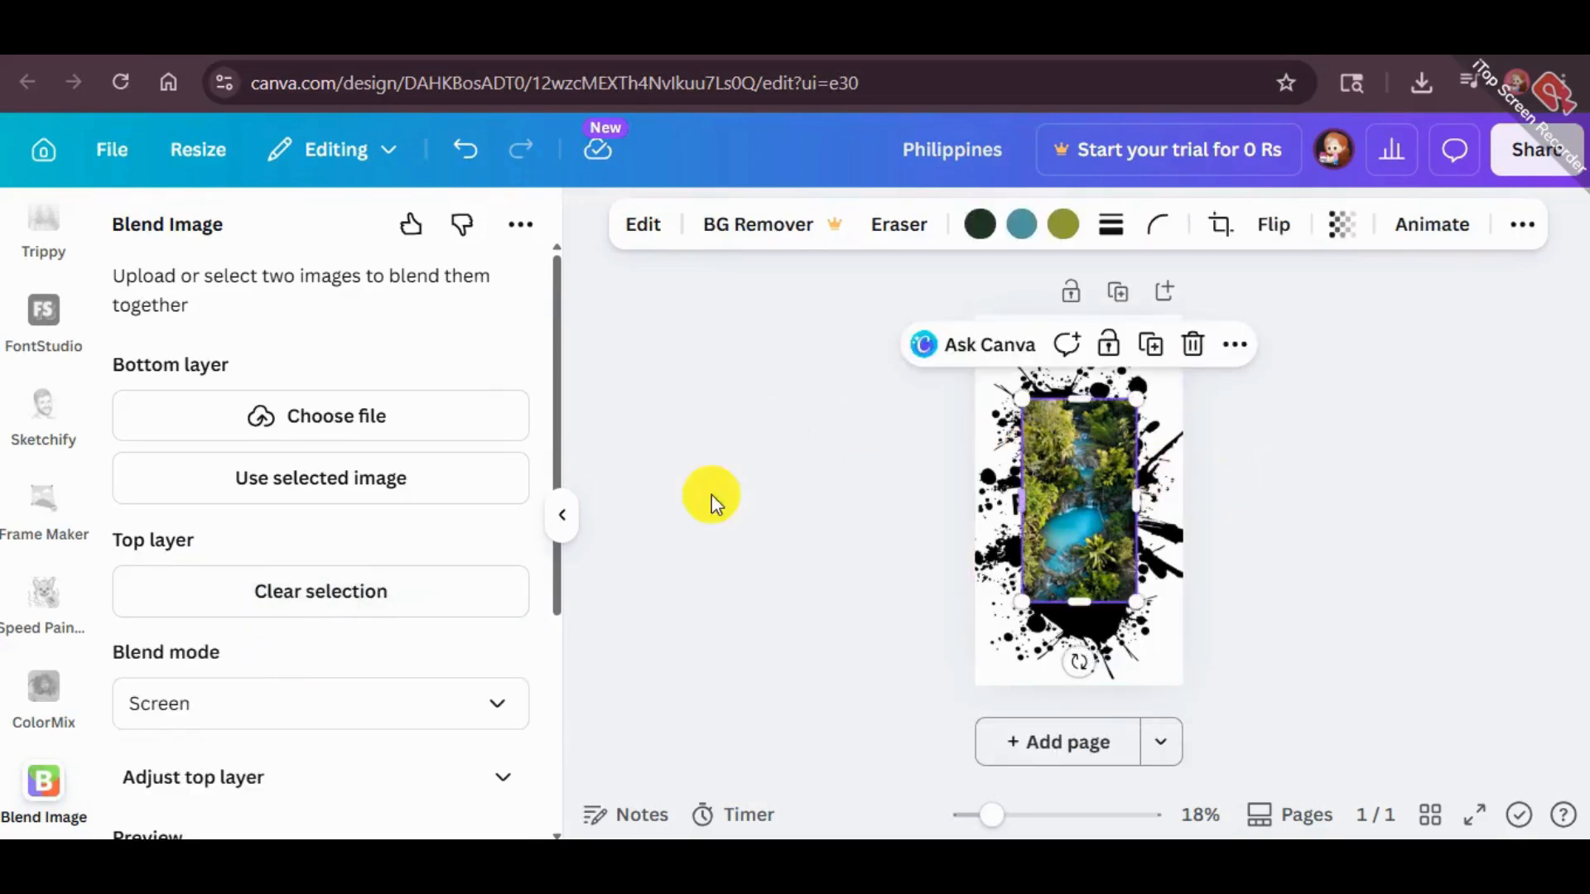
{"action": "left_click", "coordinate": [180, 483]}
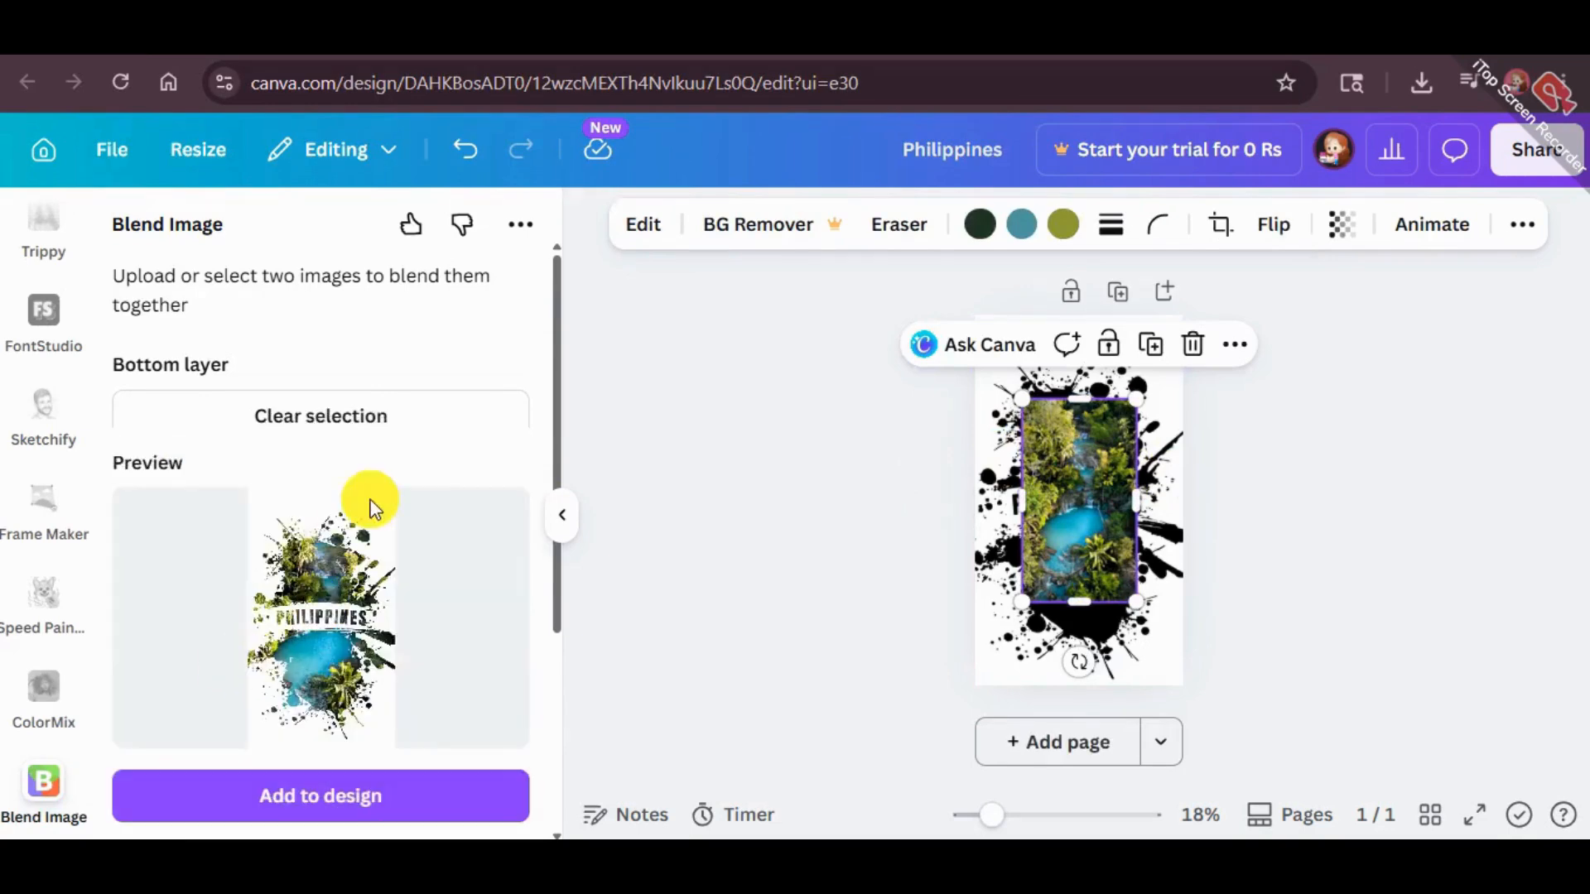
Browse the available blend modes and choose Screen for the two layers
{"action": "scroll", "coordinate": [431, 565], "scroll_direction": "down", "scroll_amount": 3}
{"action": "left_click", "coordinate": [369, 337]}
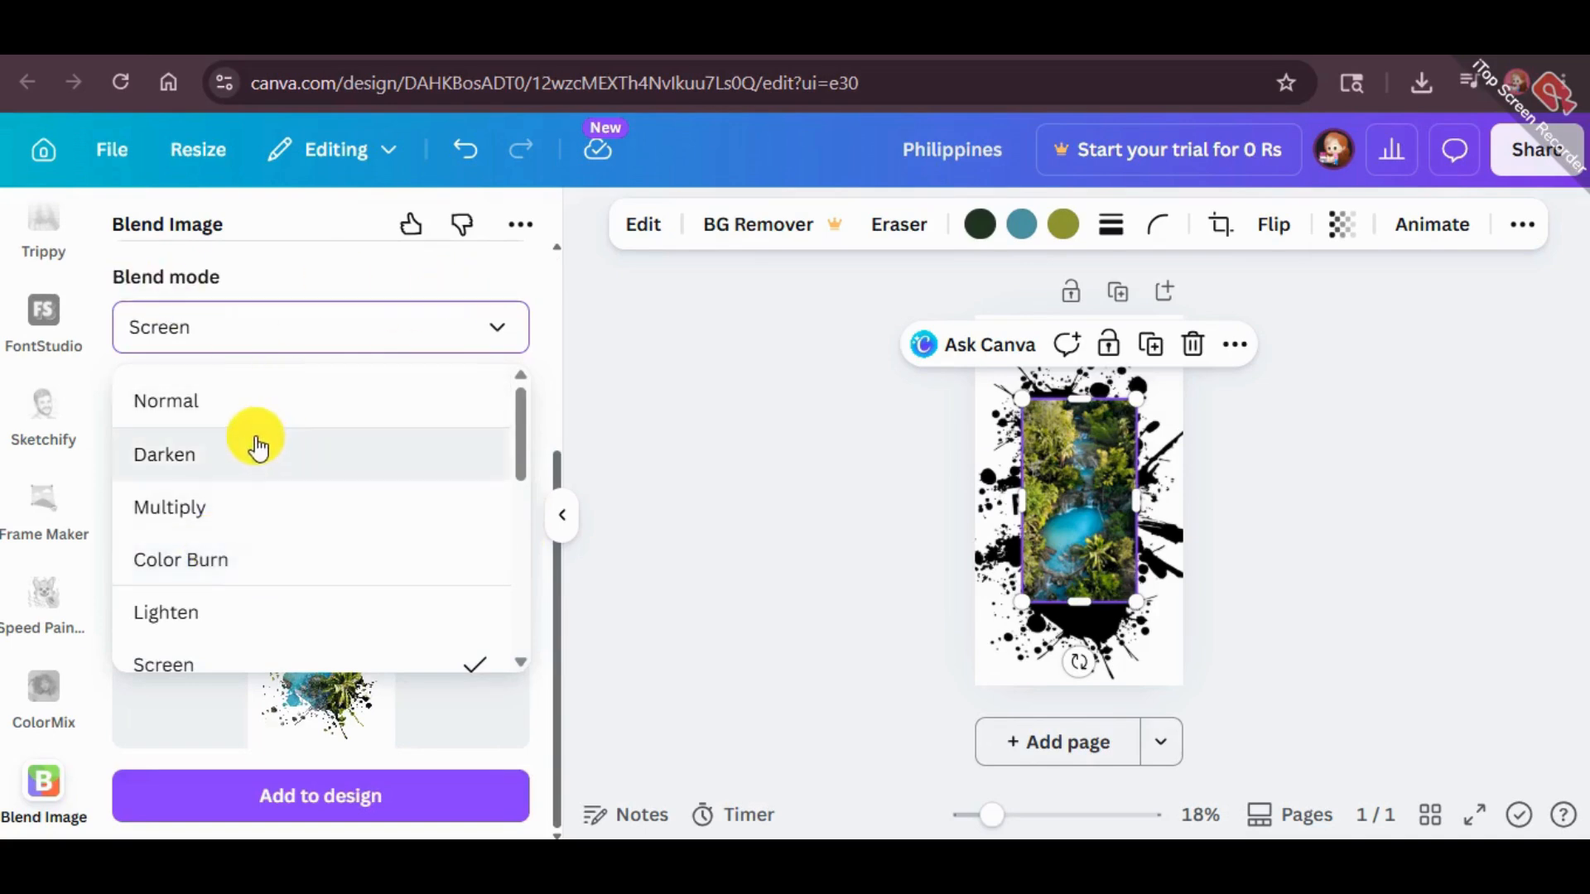
{"action": "scroll", "coordinate": [192, 538], "scroll_direction": "down", "scroll_amount": 2}
{"action": "left_click", "coordinate": [189, 493]}
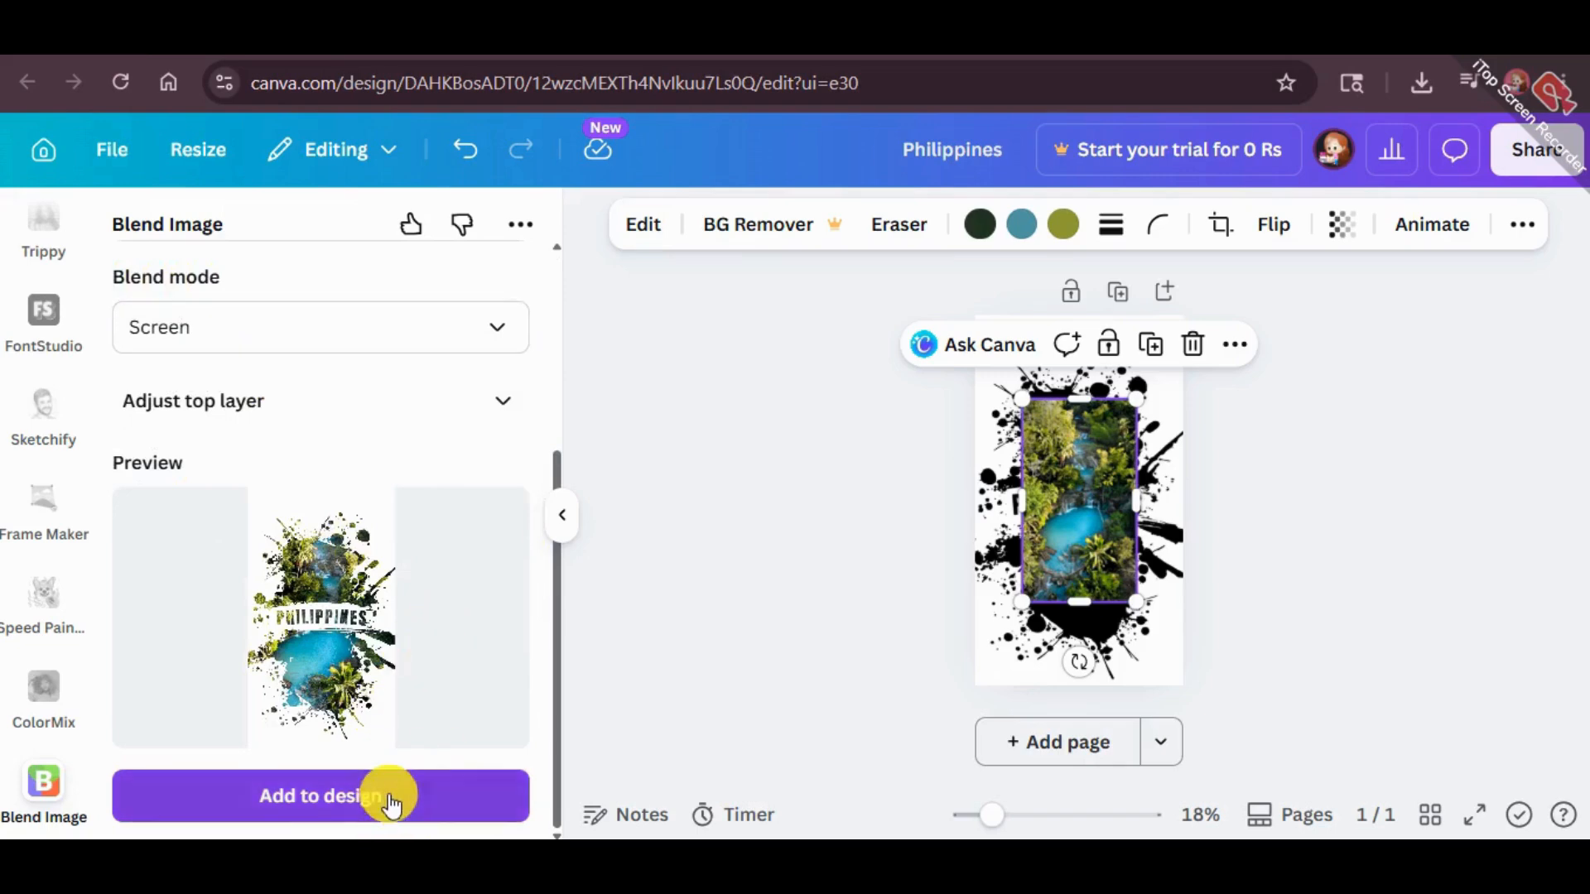
Delete the river photo and the black splatter image from the page
{"action": "left_click", "coordinate": [1256, 429]}
{"action": "left_click_drag", "start_coordinate": [1278, 621], "coordinate": [1053, 410]}
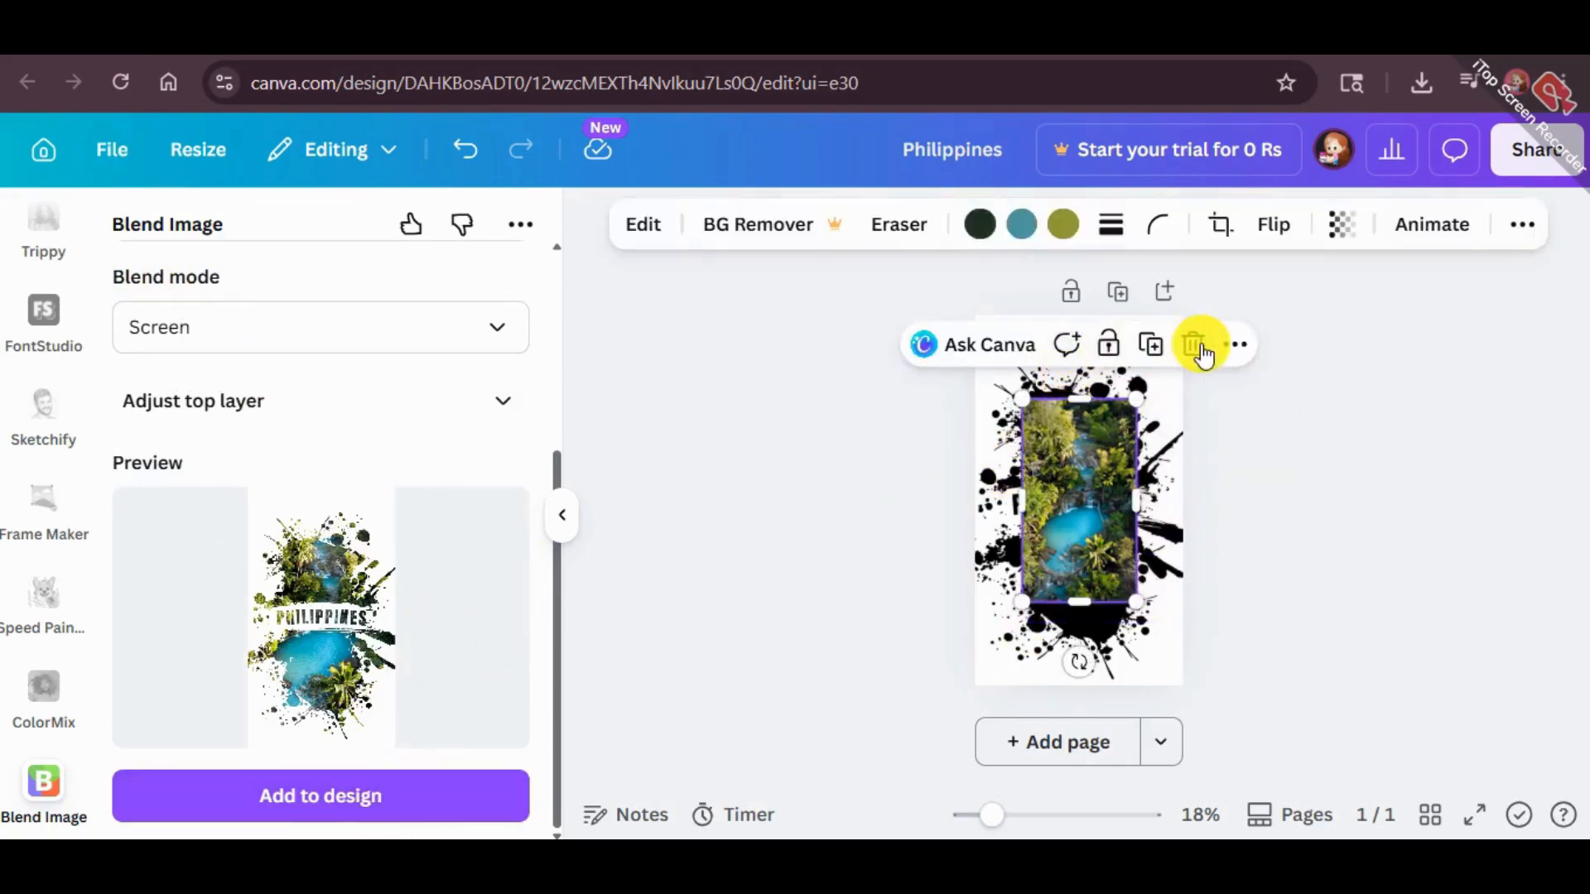
{"action": "left_click", "coordinate": [1192, 344]}
{"action": "left_click", "coordinate": [1066, 414]}
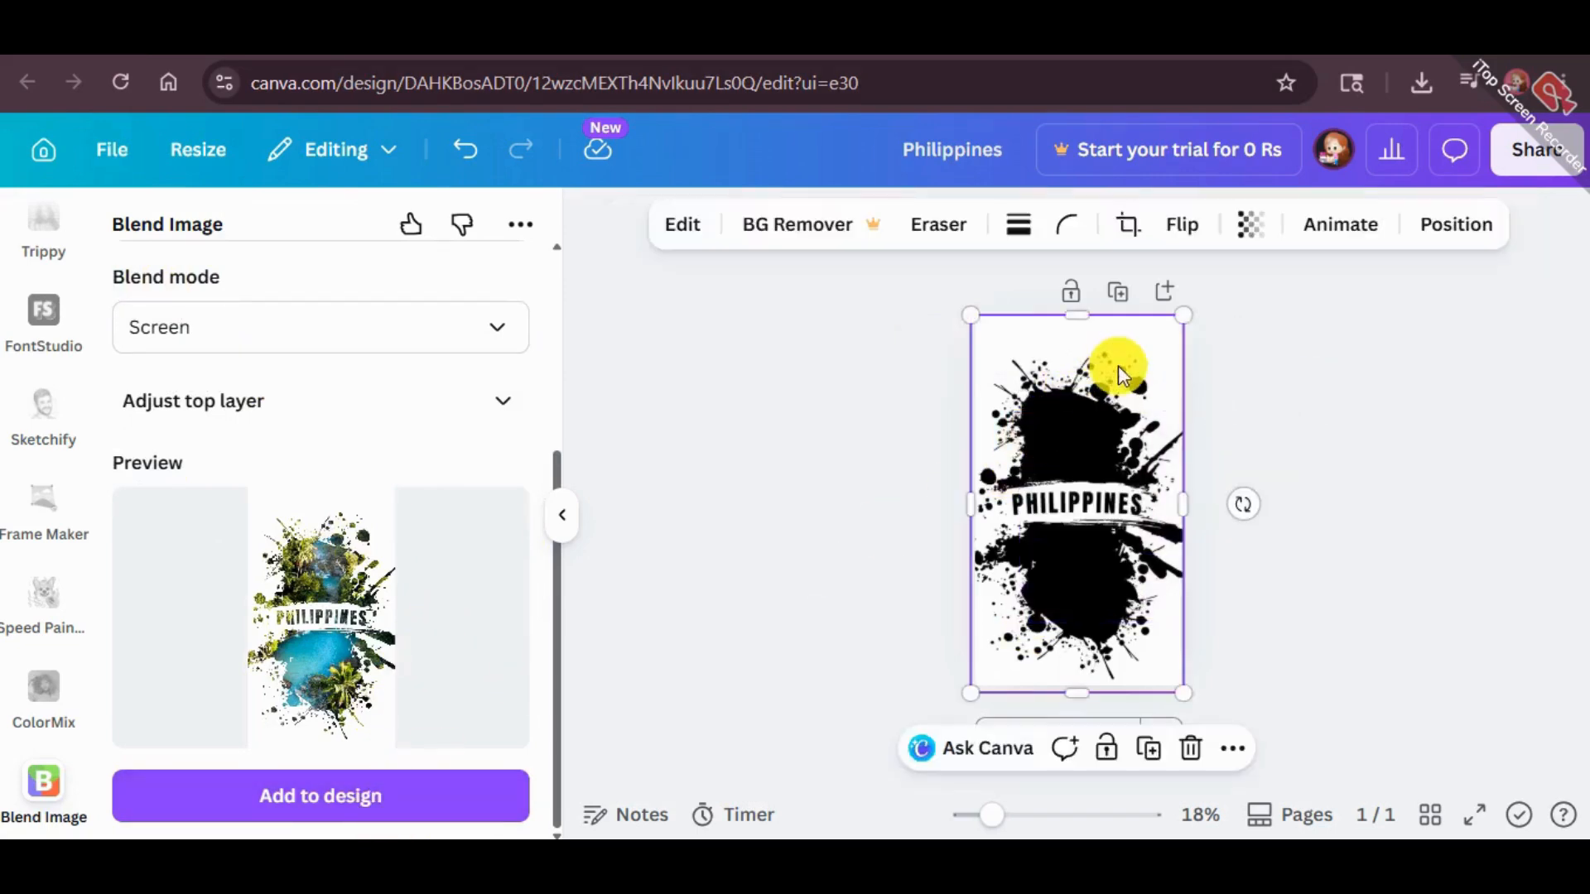
{"action": "left_click", "coordinate": [1185, 747]}
Add the blended Philippines image to the empty page and resize it to fit the page edges
{"action": "left_click", "coordinate": [430, 793]}
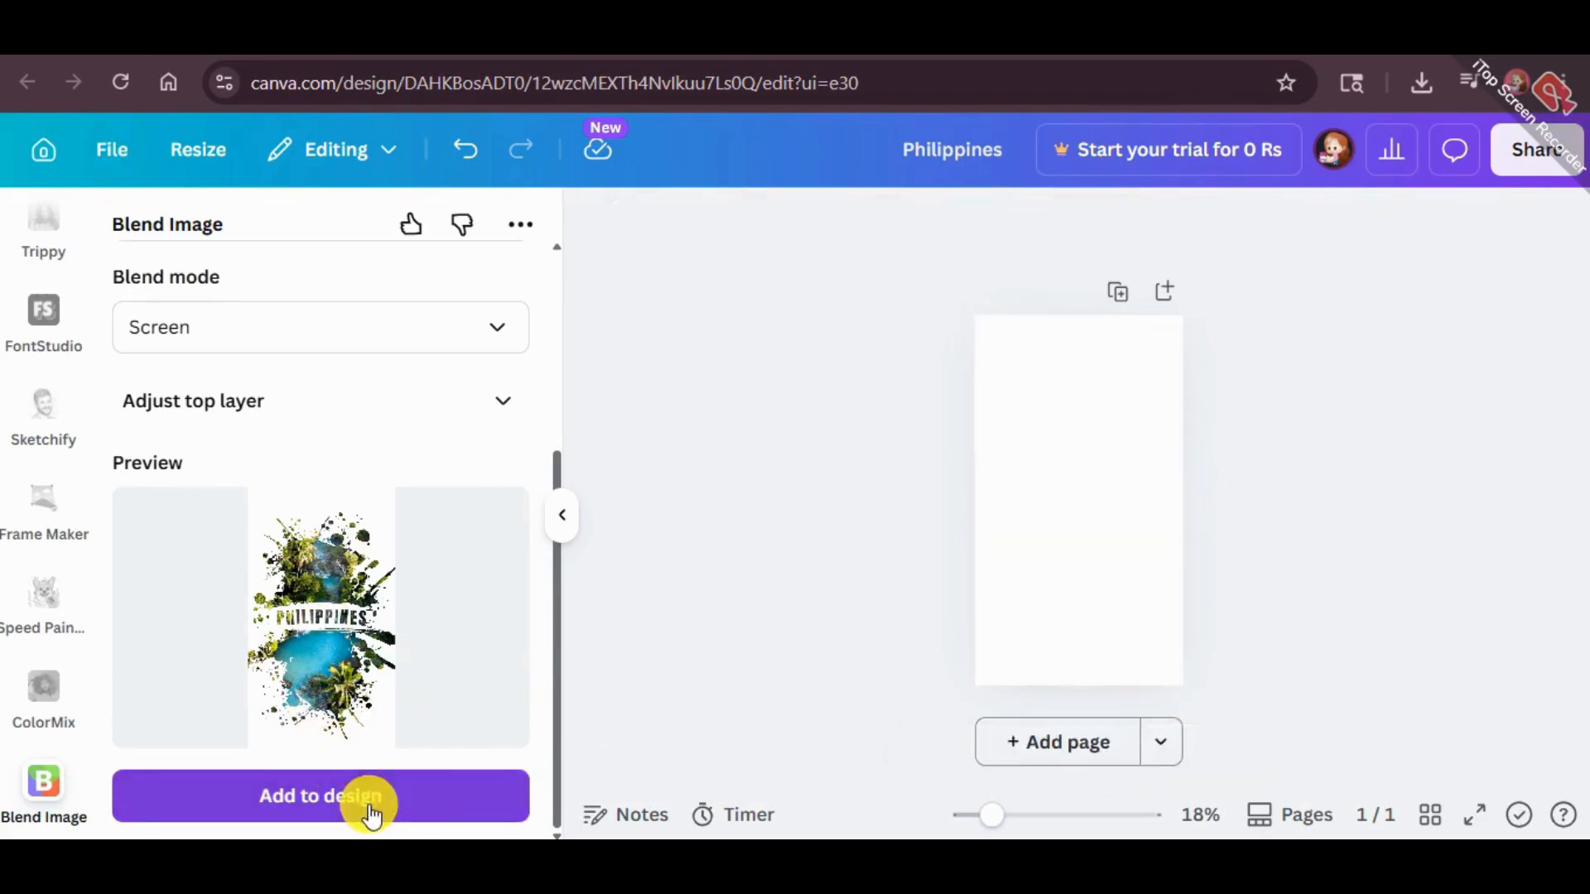
{"action": "mouse_move", "coordinate": [1115, 575]}
{"action": "left_mouse_down"}
{"action": "mouse_move", "coordinate": [1207, 684]}
{"action": "mouse_move", "coordinate": [1109, 542]}
{"action": "mouse_move", "coordinate": [1123, 553]}
{"action": "left_mouse_up"}
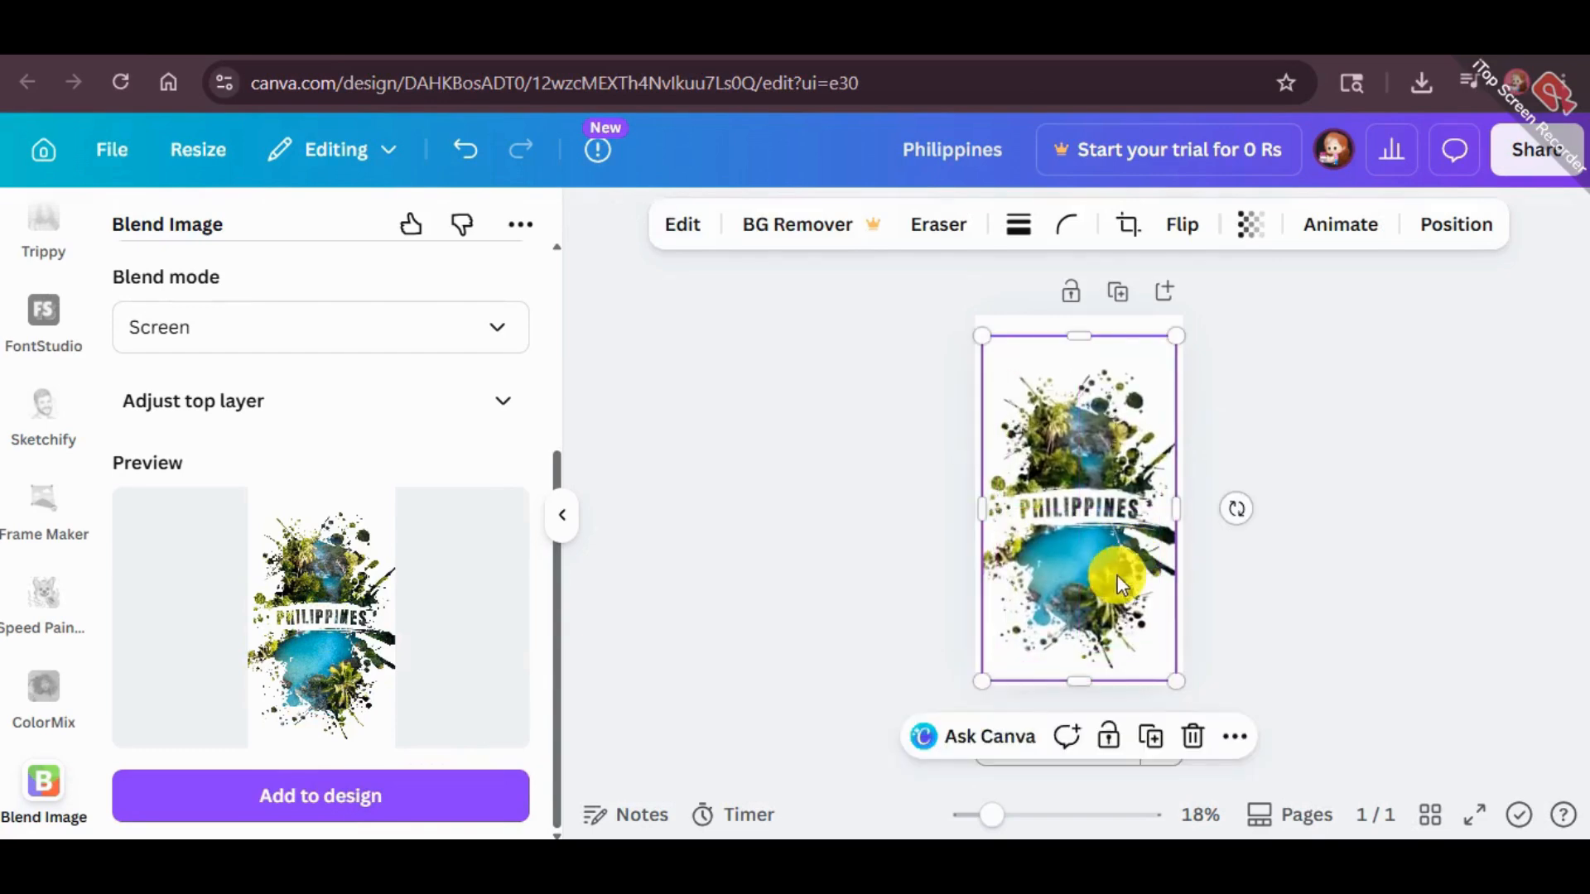
{"action": "left_click_drag", "start_coordinate": [1025, 621], "coordinate": [986, 617]}
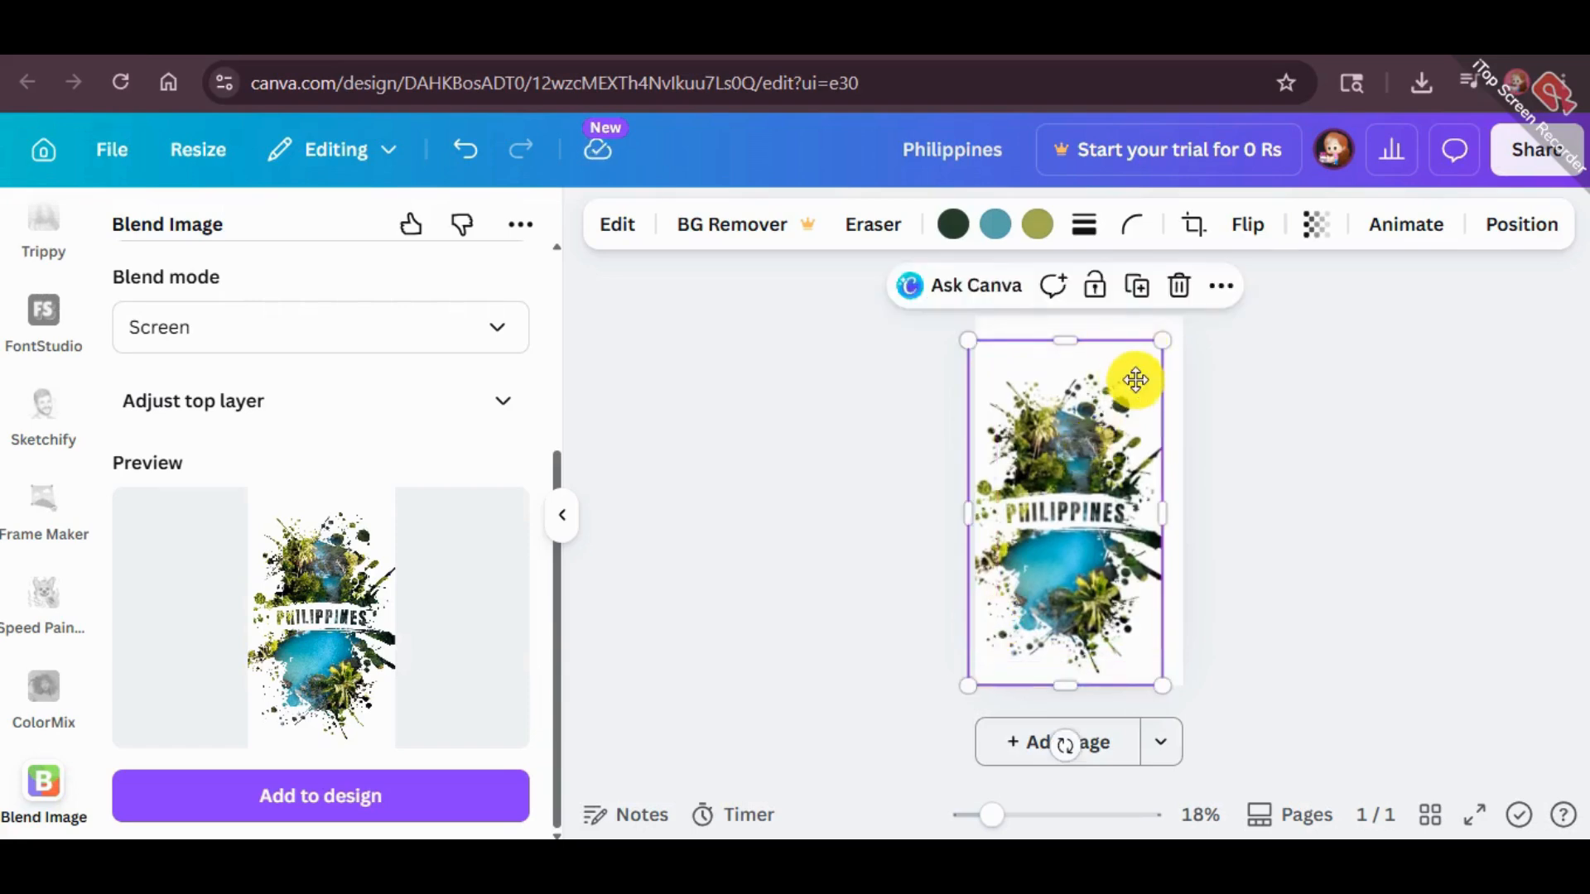
{"action": "left_click_drag", "start_coordinate": [1171, 340], "coordinate": [1184, 314]}
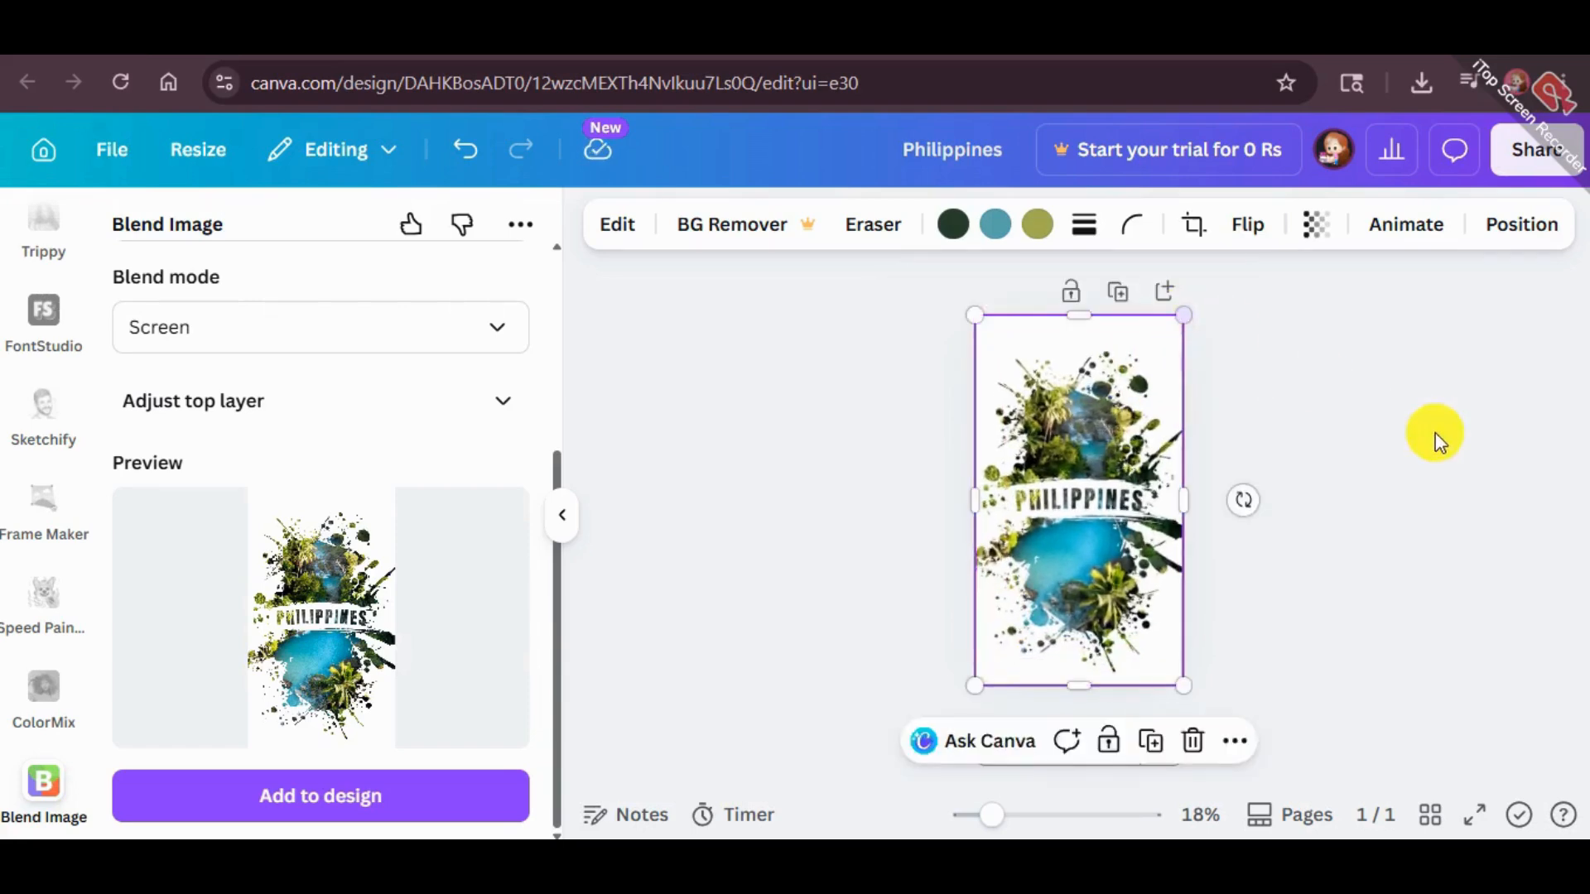
{"action": "left_click", "coordinate": [1436, 439]}
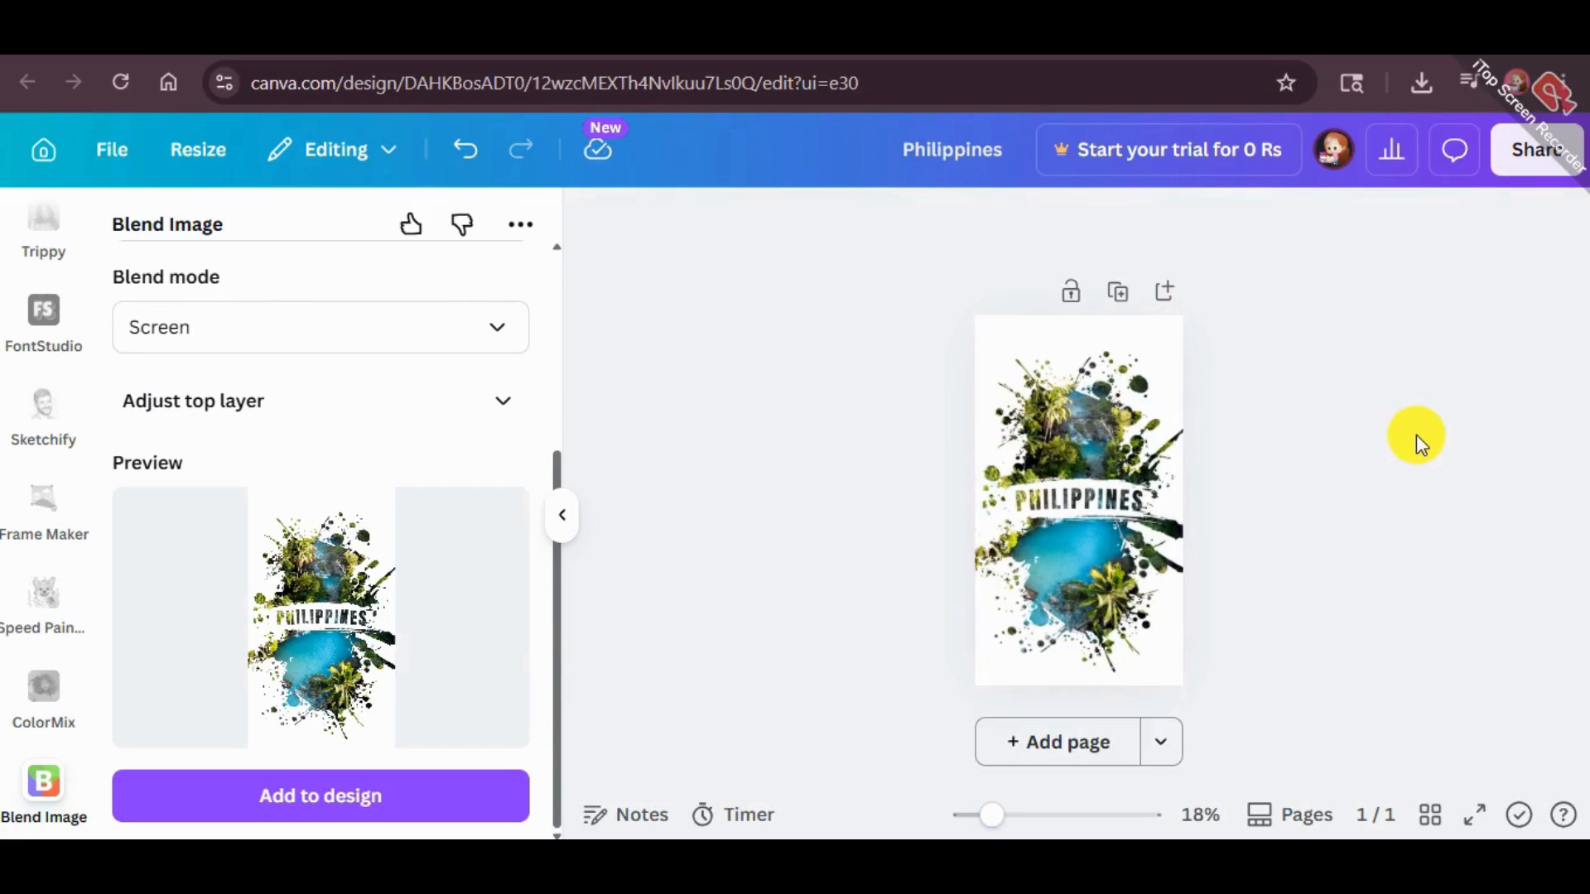
Enlarge the blended image slightly beyond the page edges and center it on the page
{"action": "left_click", "coordinate": [1086, 562]}
{"action": "left_click_drag", "start_coordinate": [1175, 688], "coordinate": [1224, 784]}
{"action": "left_click_drag", "start_coordinate": [1140, 624], "coordinate": [1110, 586]}
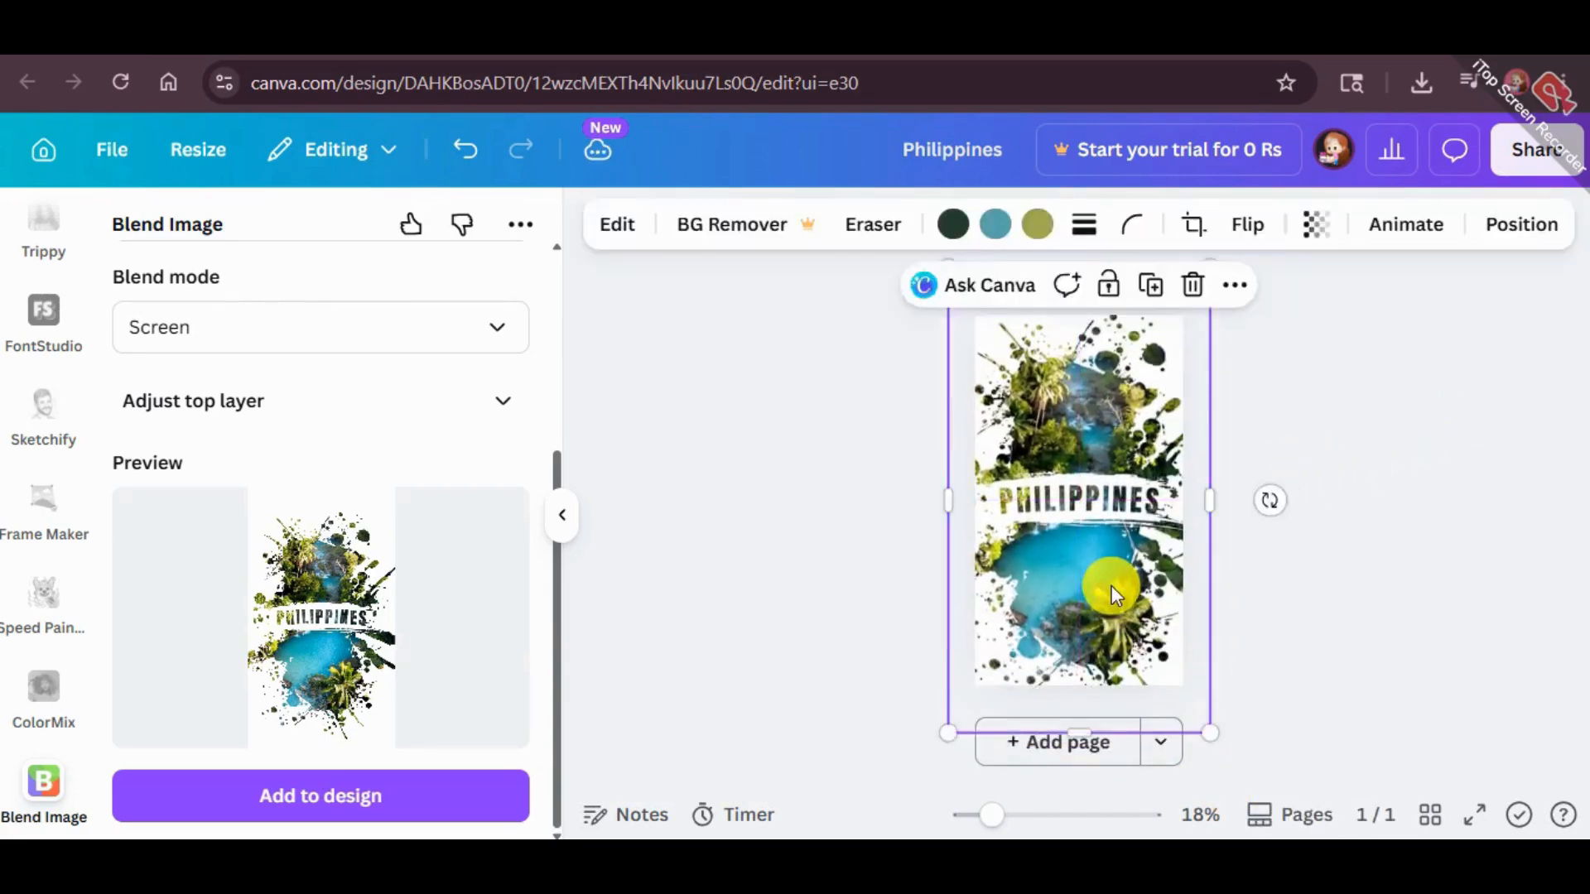
{"action": "left_click_drag", "start_coordinate": [947, 735], "coordinate": [979, 695]}
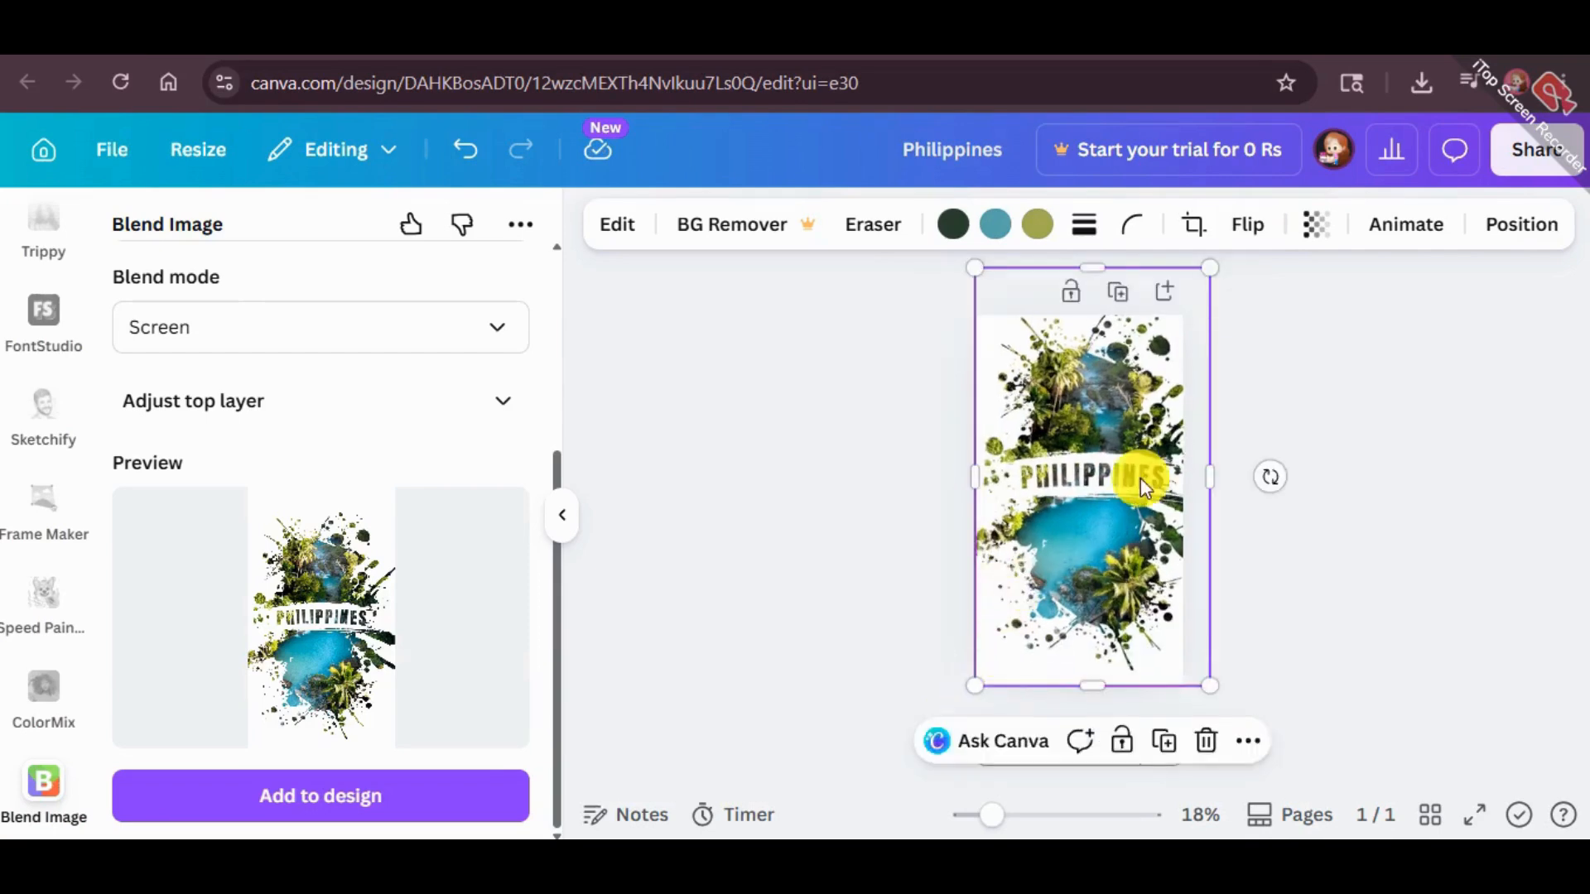
{"action": "left_click_drag", "start_coordinate": [1153, 358], "coordinate": [1143, 369]}
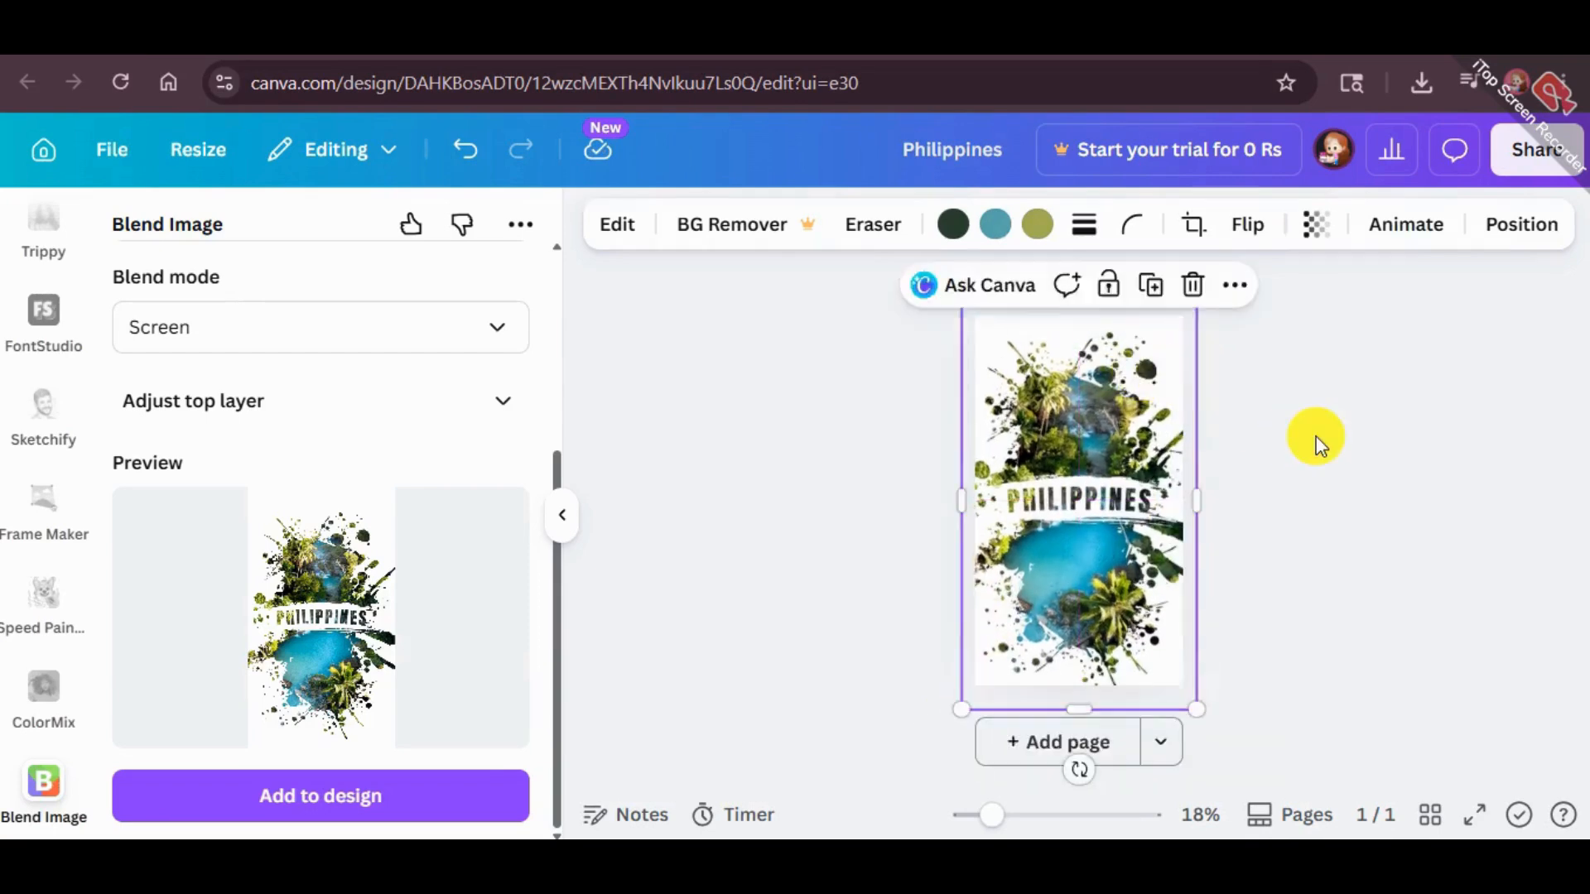
{"action": "left_click", "coordinate": [1317, 441]}
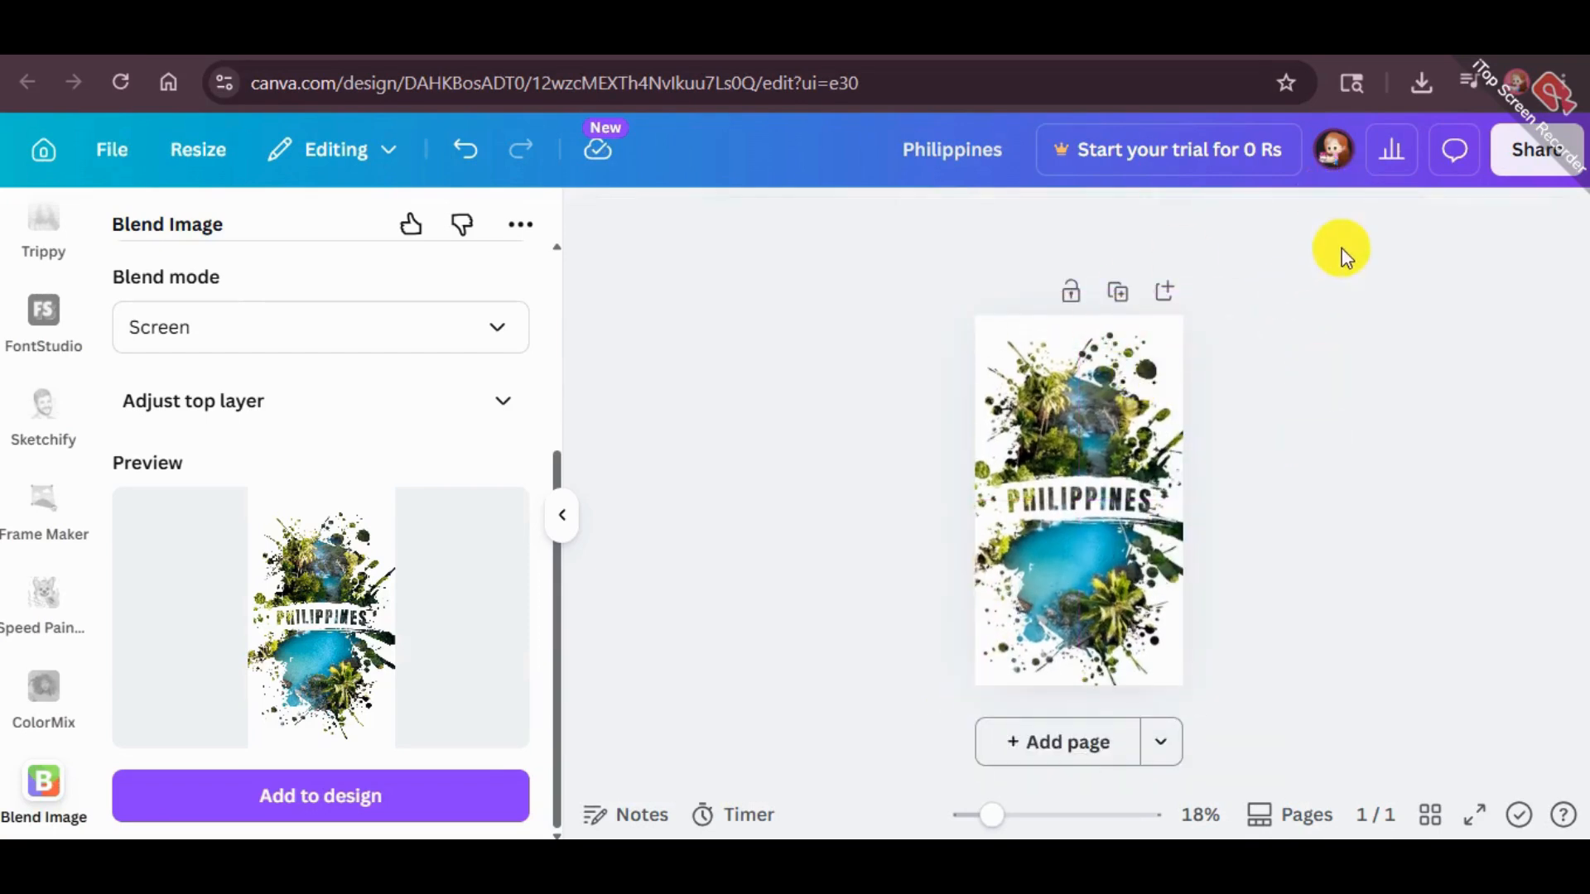